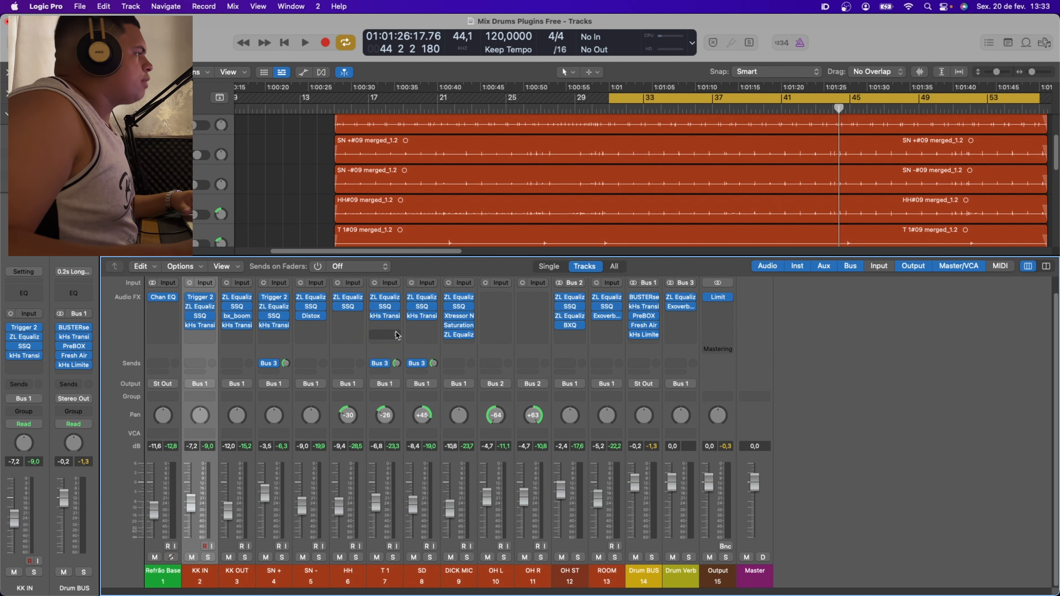
Bypass all insert plug-ins and Bus 3 sends on the channels from KK IN through Drum BUS
{"action": "scroll", "coordinate": [368, 343], "scroll_direction": "up", "scroll_amount": 2}
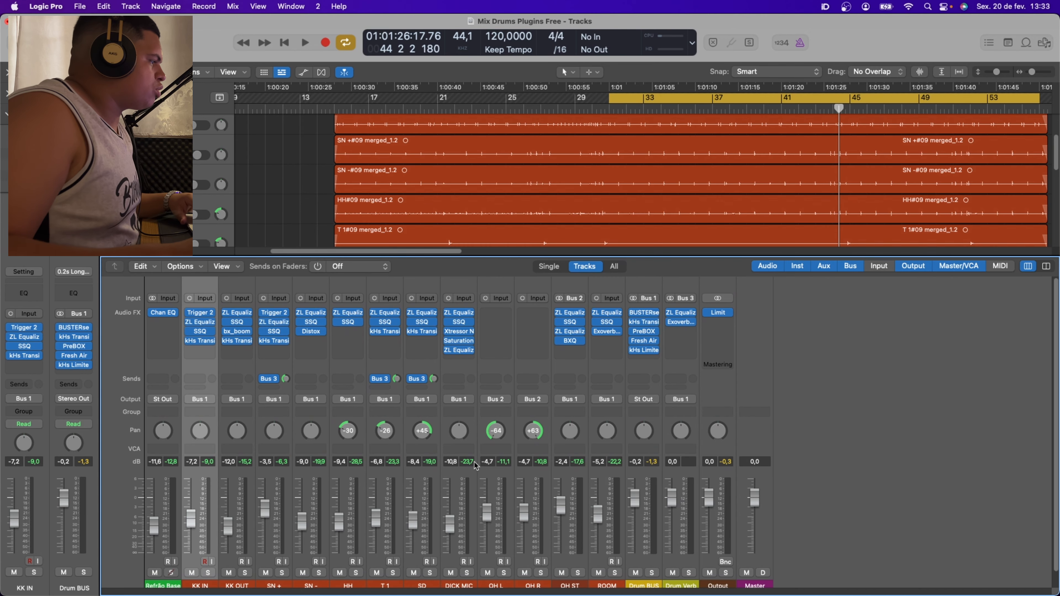
{"action": "scroll", "coordinate": [476, 466], "scroll_direction": "down", "scroll_amount": 2}
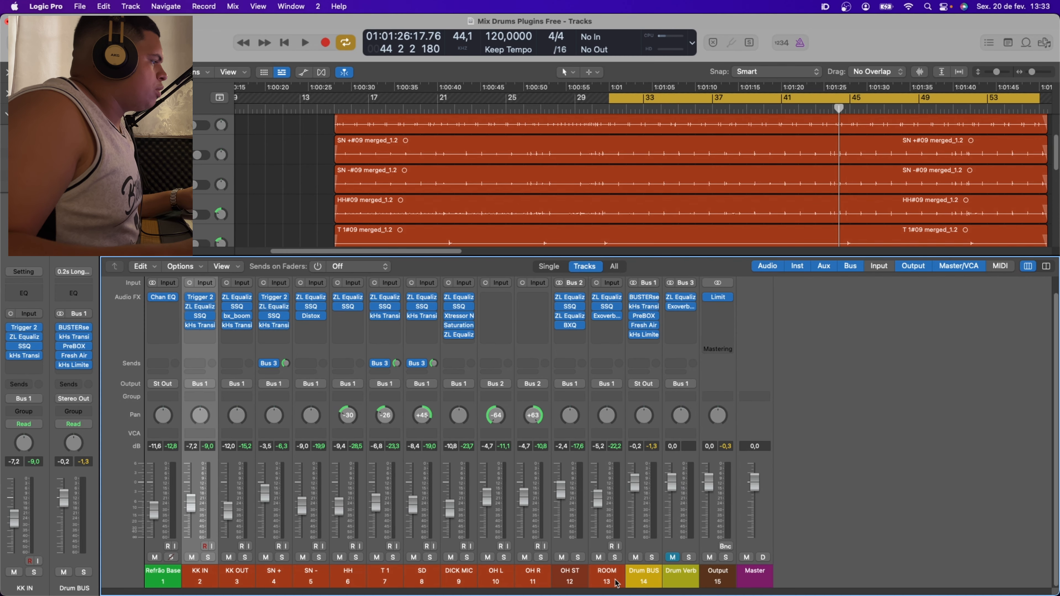
{"action": "left_click", "coordinate": [638, 578]}
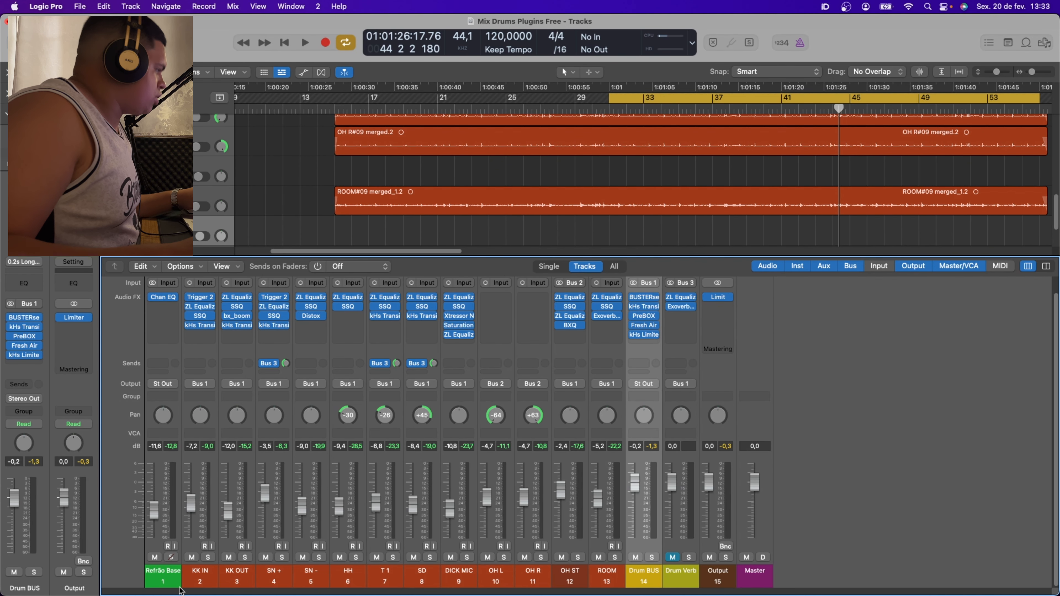
{"action": "left_click", "coordinate": [191, 589], "text": "shift"}
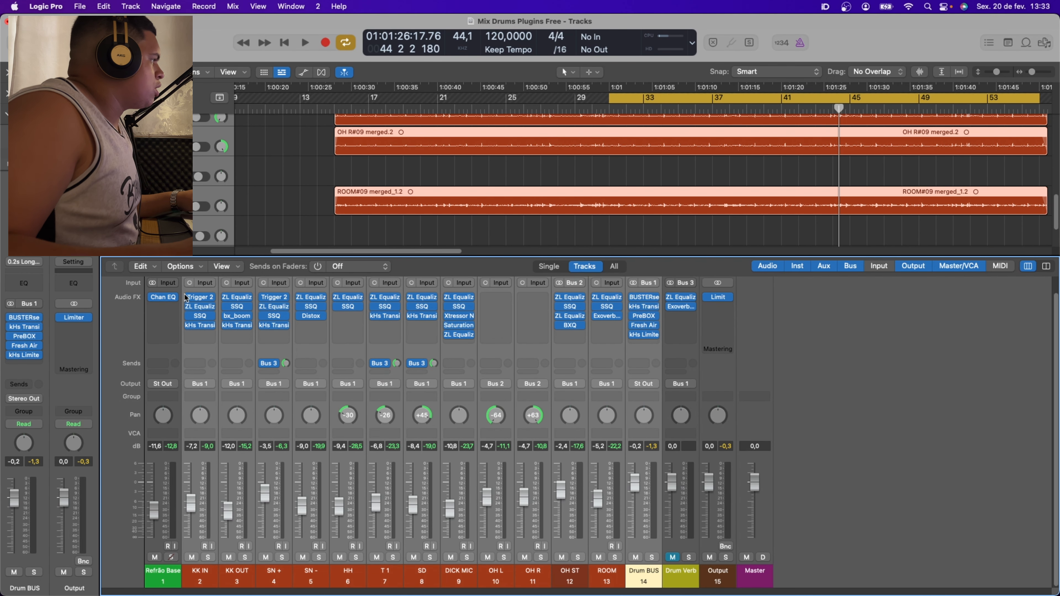
{"action": "left_click_drag", "start_coordinate": [189, 298], "coordinate": [189, 327]}
{"action": "left_click", "coordinate": [263, 364]}
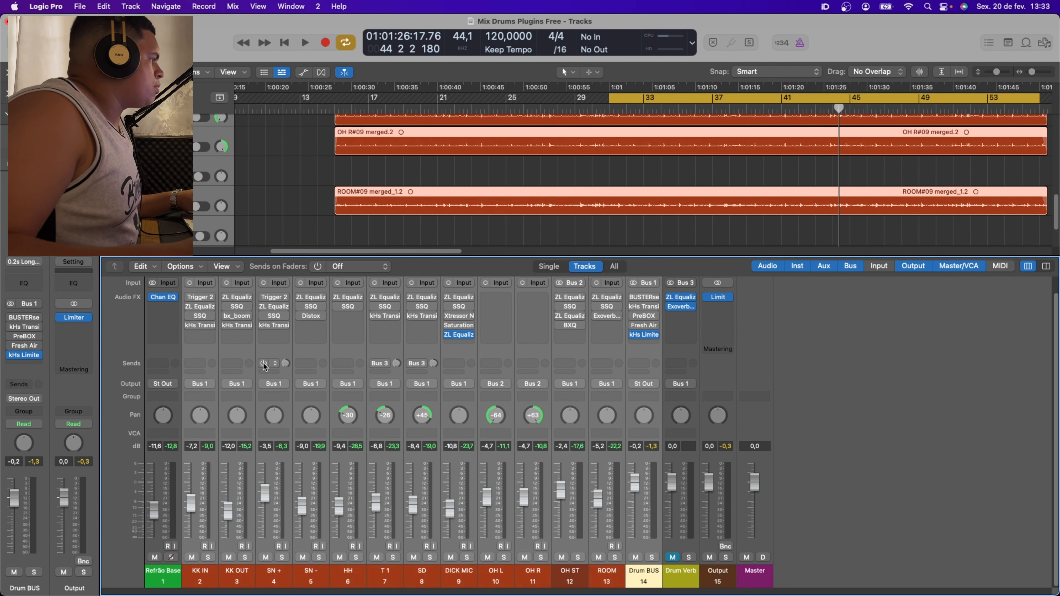
Mute the Refrão Base channel and play the cycled section to hear the unprocessed drums alone
{"action": "key", "text": "space"}
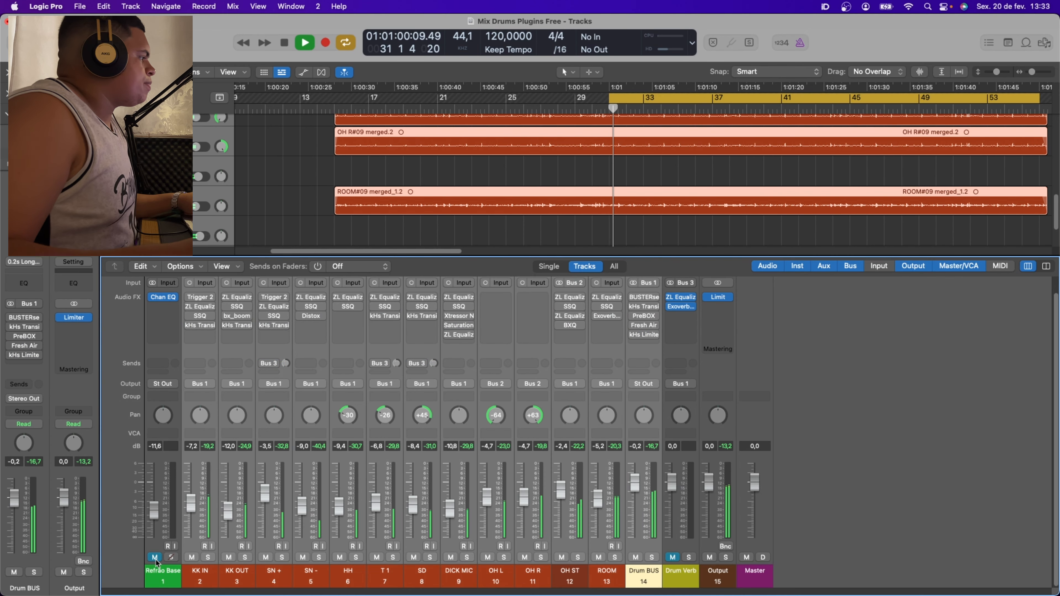
{"action": "left_click", "coordinate": [155, 557]}
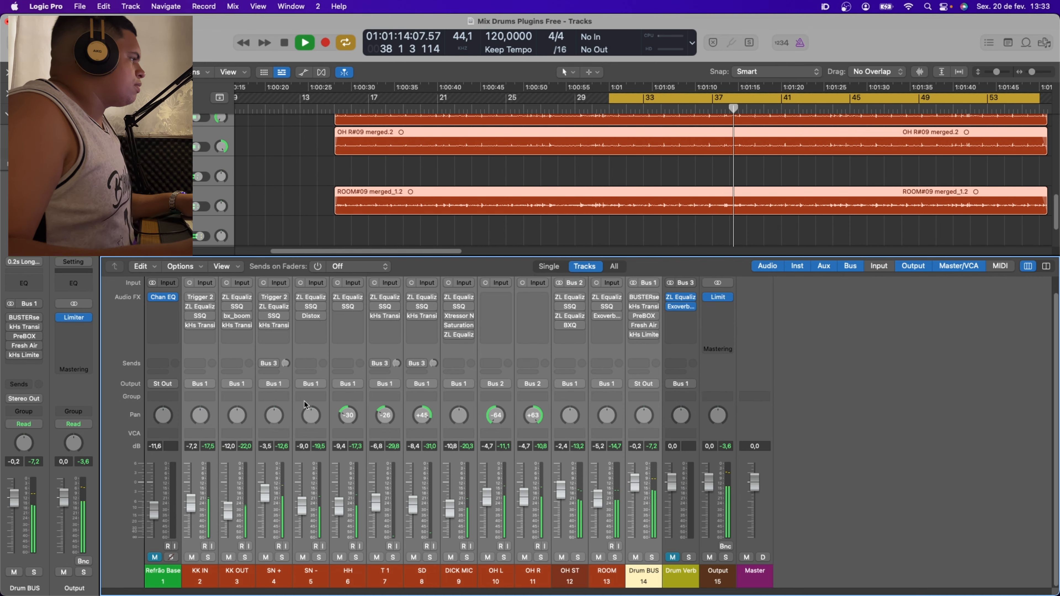
{"action": "key", "text": "space"}
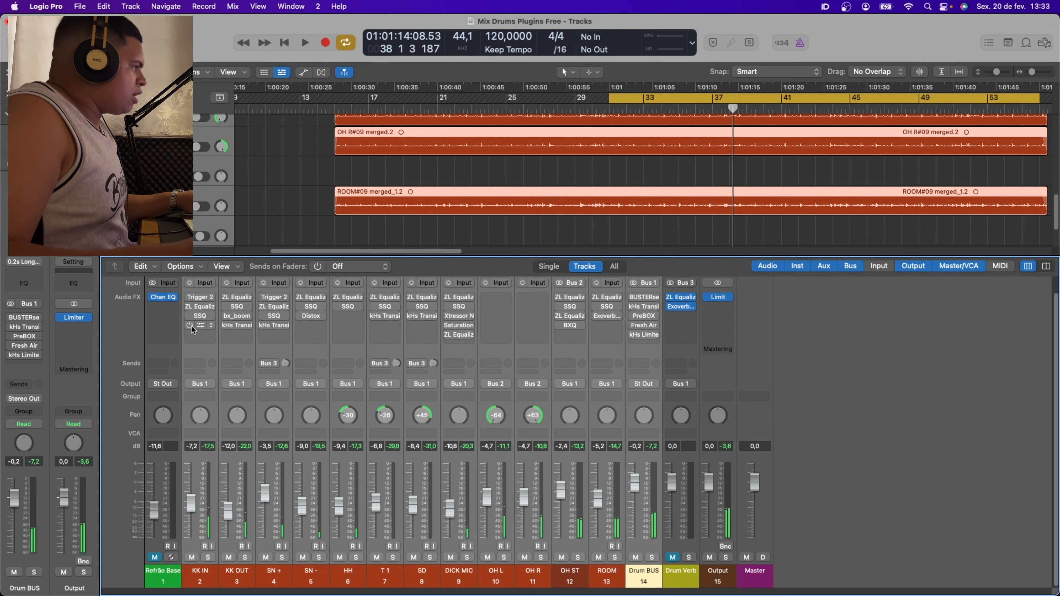
Re-enable the plug-ins and Bus 3 sends from KK IN through Drum BUS, and play the processed drums
{"action": "left_click", "coordinate": [191, 325]}
{"action": "left_click", "coordinate": [264, 364]}
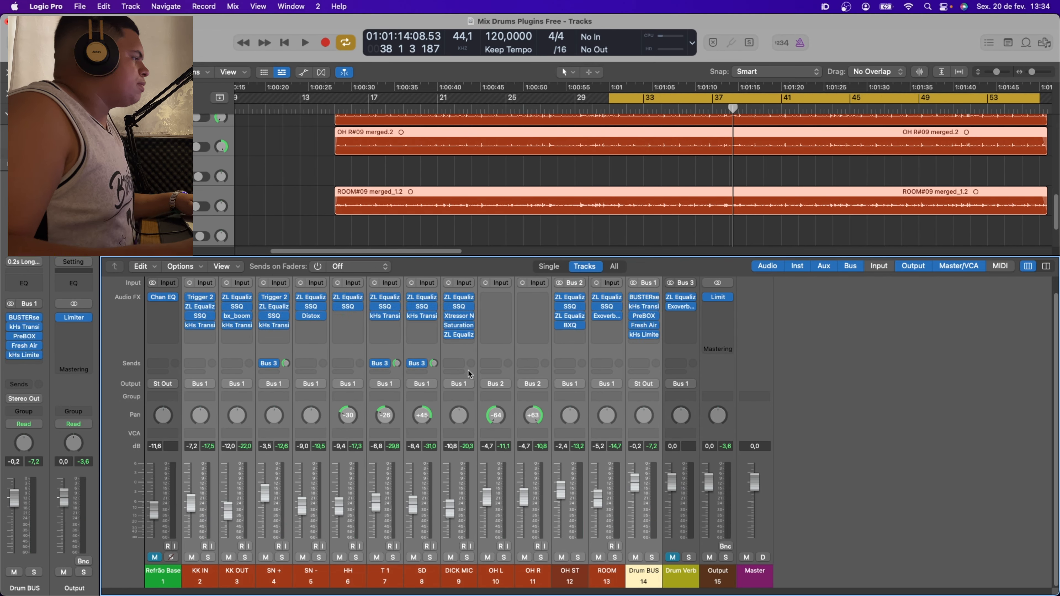
{"action": "key", "text": "space"}
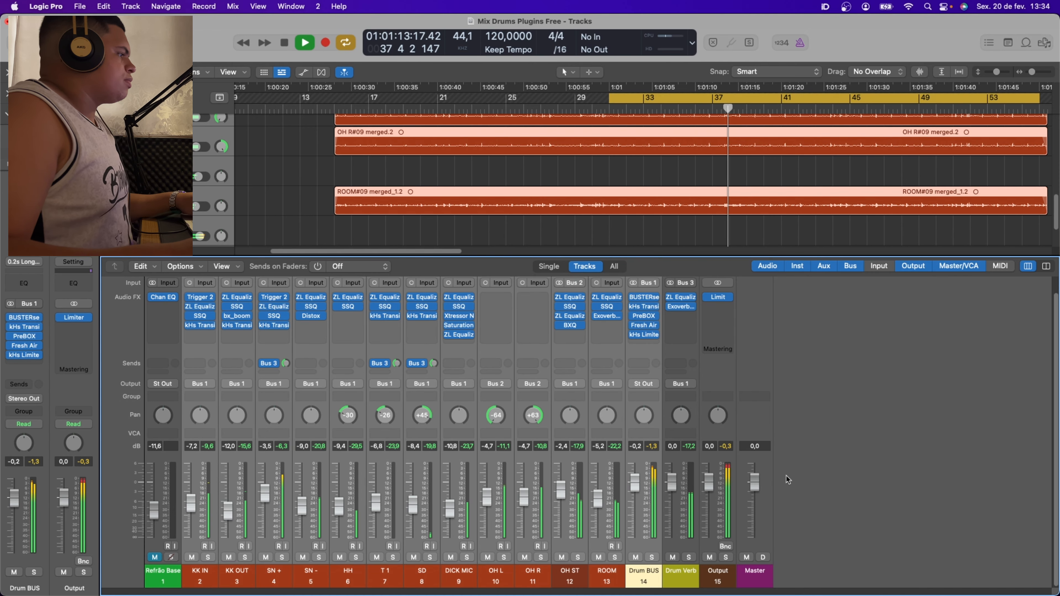
{"action": "key", "text": "space"}
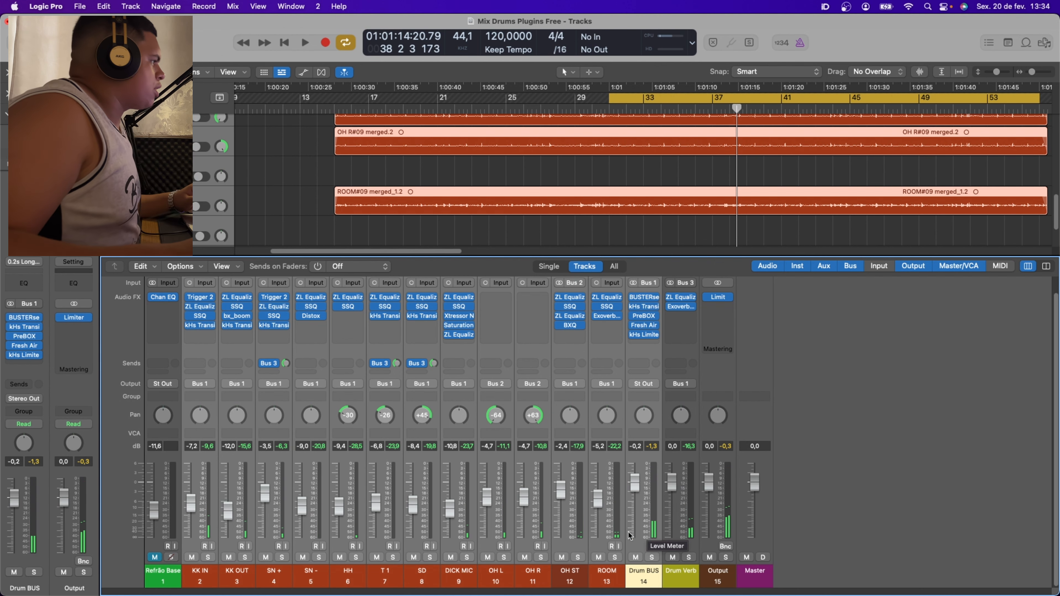
Select the KK IN channel and open its Trigger 2 plug-in
{"action": "left_click", "coordinate": [240, 349]}
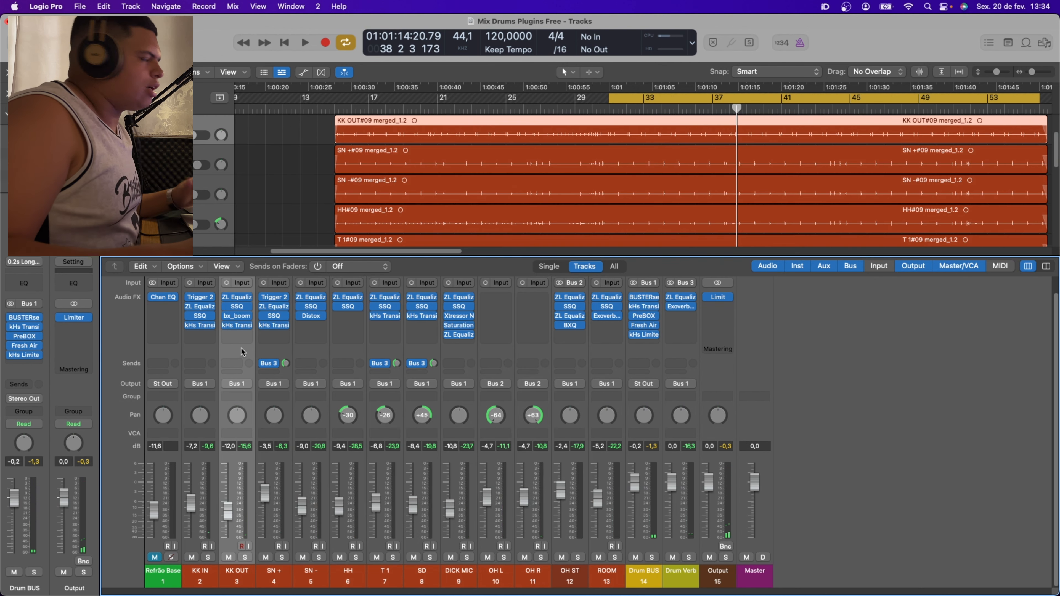
{"action": "left_click", "coordinate": [214, 351]}
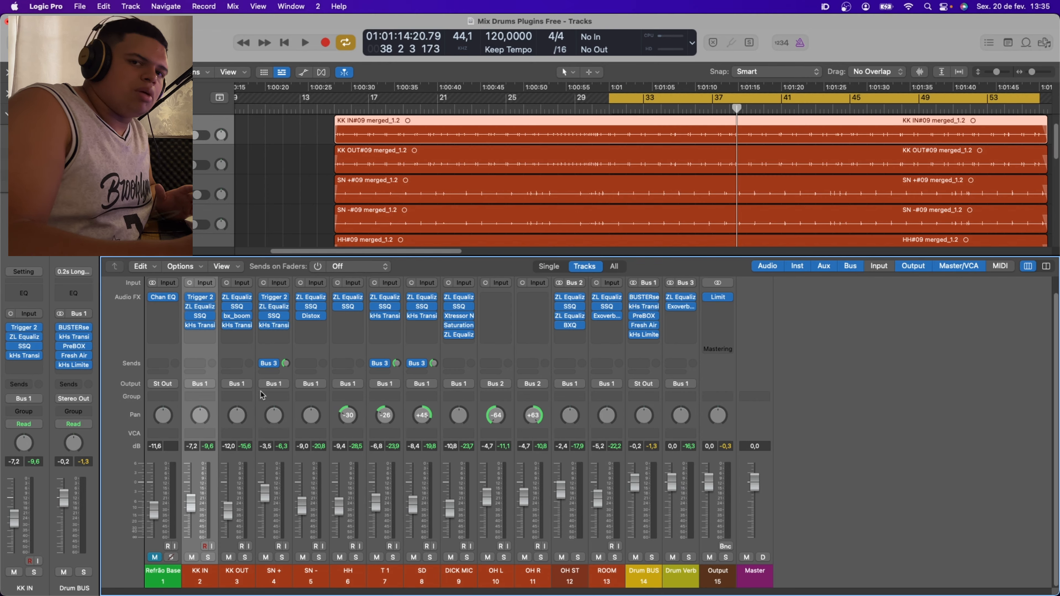
{"action": "left_click", "coordinate": [238, 585]}
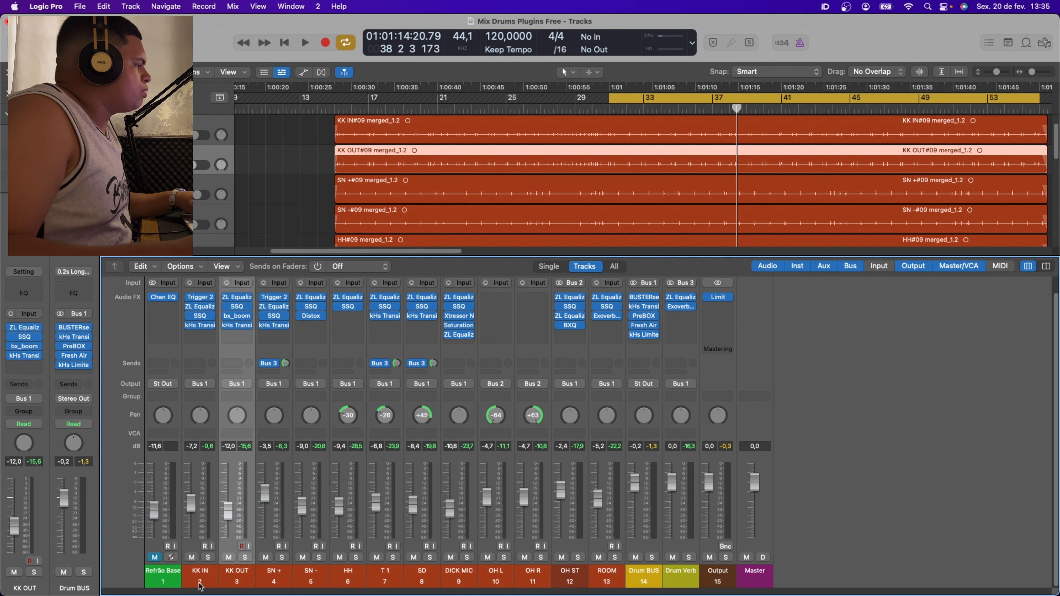
{"action": "left_click", "coordinate": [207, 586]}
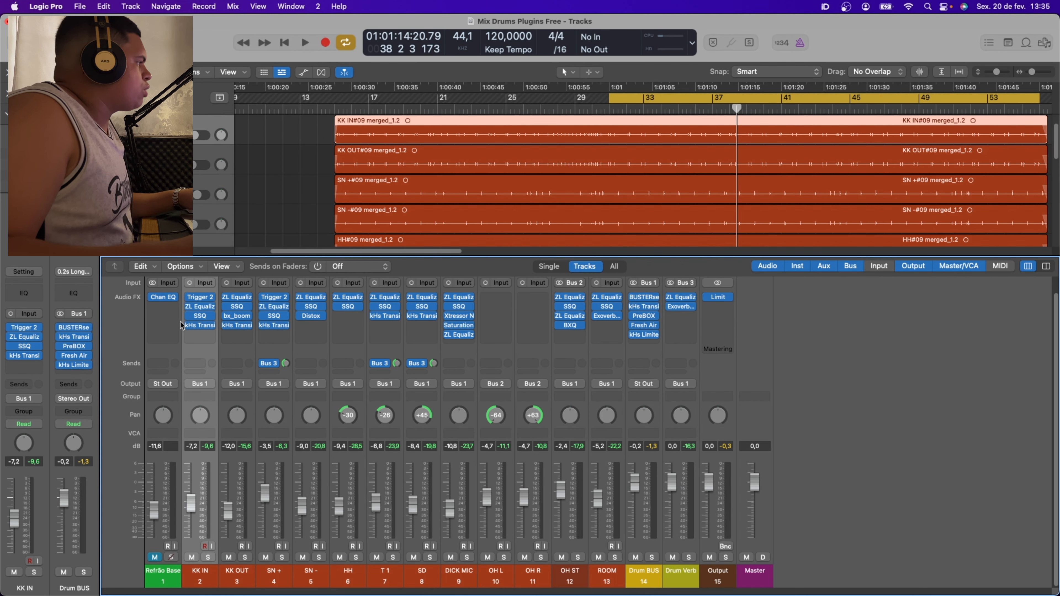
{"action": "left_click", "coordinate": [200, 296]}
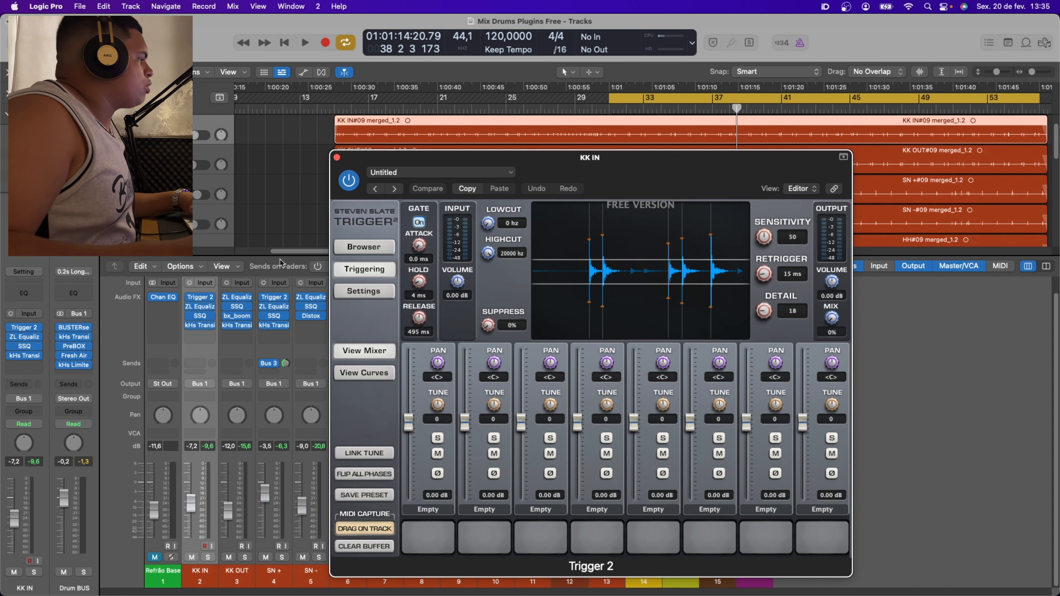
Solo the KK IN and KK OUT channels together and play the kick
{"action": "left_click", "coordinate": [238, 577], "text": "shift"}
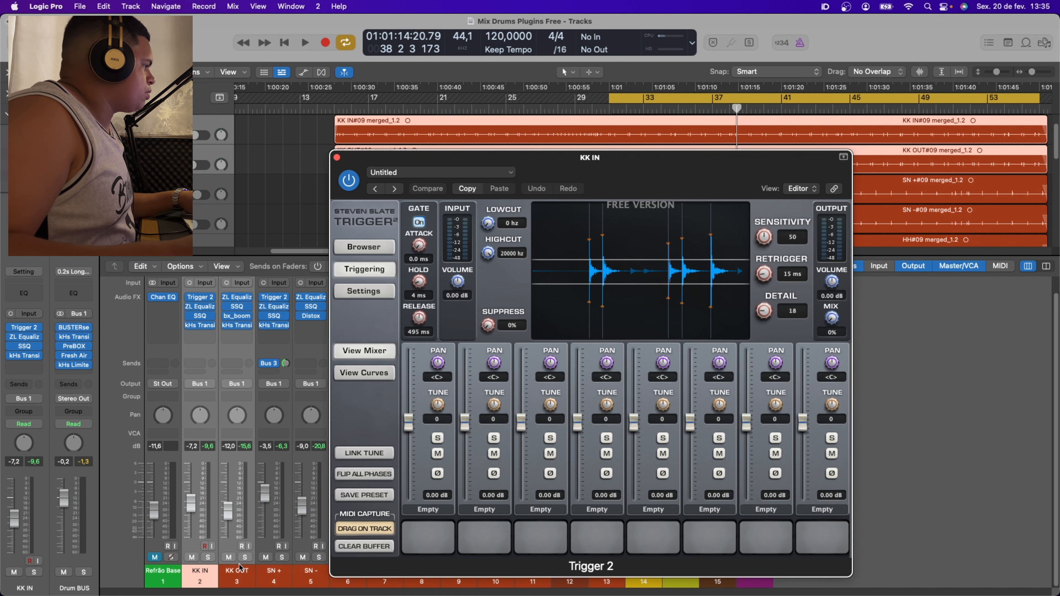
{"action": "left_click", "coordinate": [245, 557]}
{"action": "key", "text": "space"}
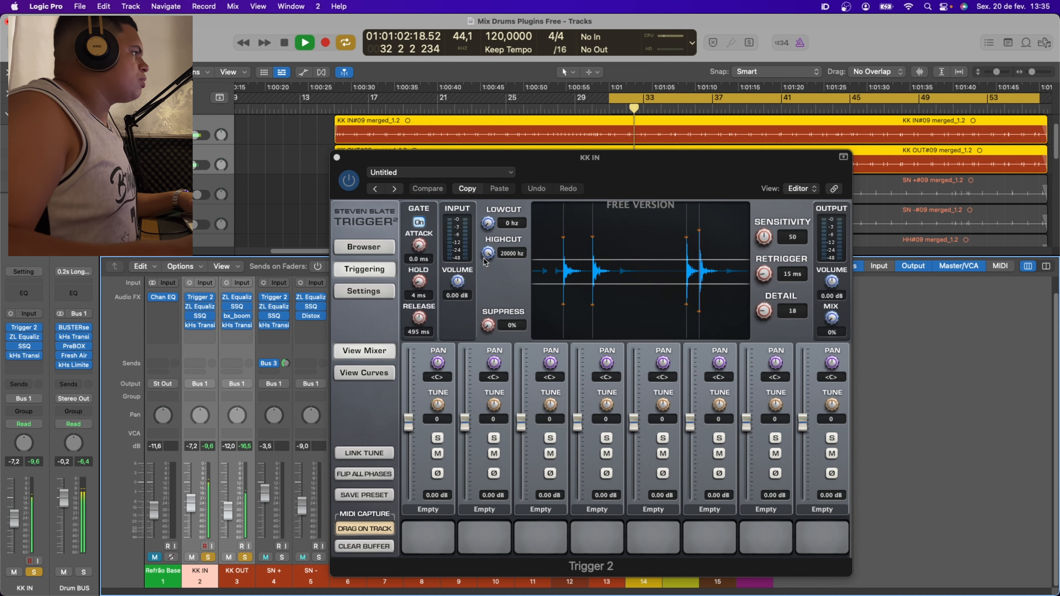
Compare both kick channels with all their plug-ins bypassed and re-enabled during playback
{"action": "left_click", "coordinate": [190, 297]}
{"action": "left_click_drag", "start_coordinate": [191, 329], "coordinate": [190, 329]}
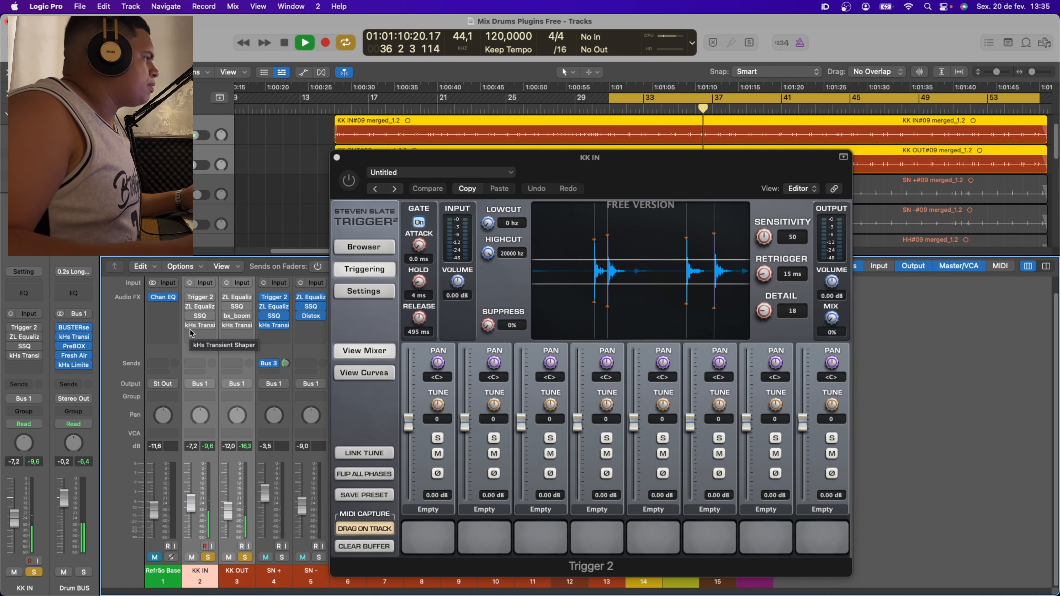
{"action": "left_click_drag", "start_coordinate": [190, 297], "coordinate": [190, 328]}
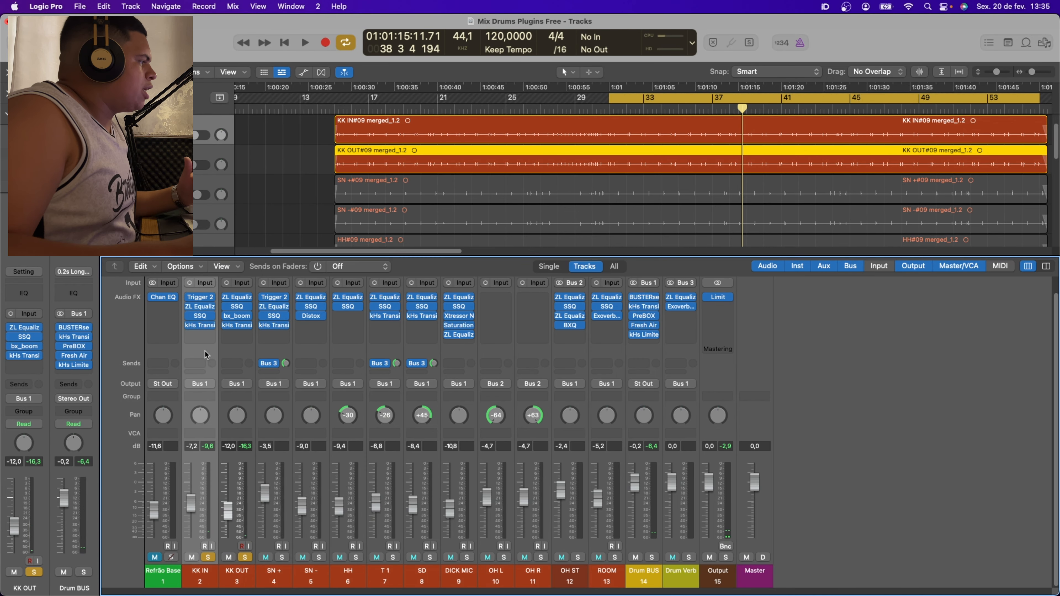
Reopen Trigger 2 on KK IN alone and play the kick to check its gate settings
{"action": "left_click", "coordinate": [206, 353]}
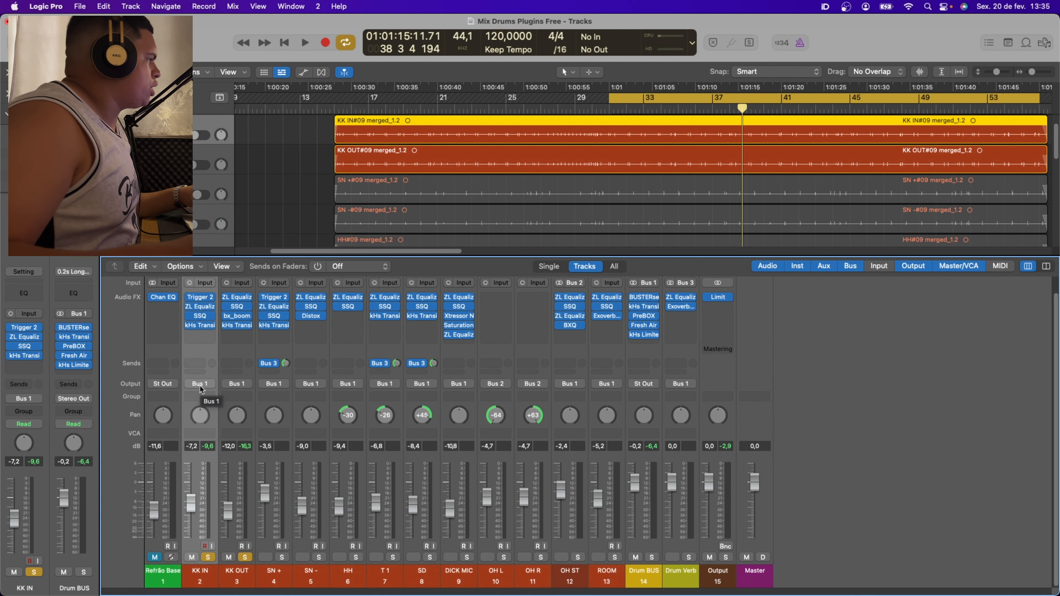
{"action": "left_click", "coordinate": [200, 297]}
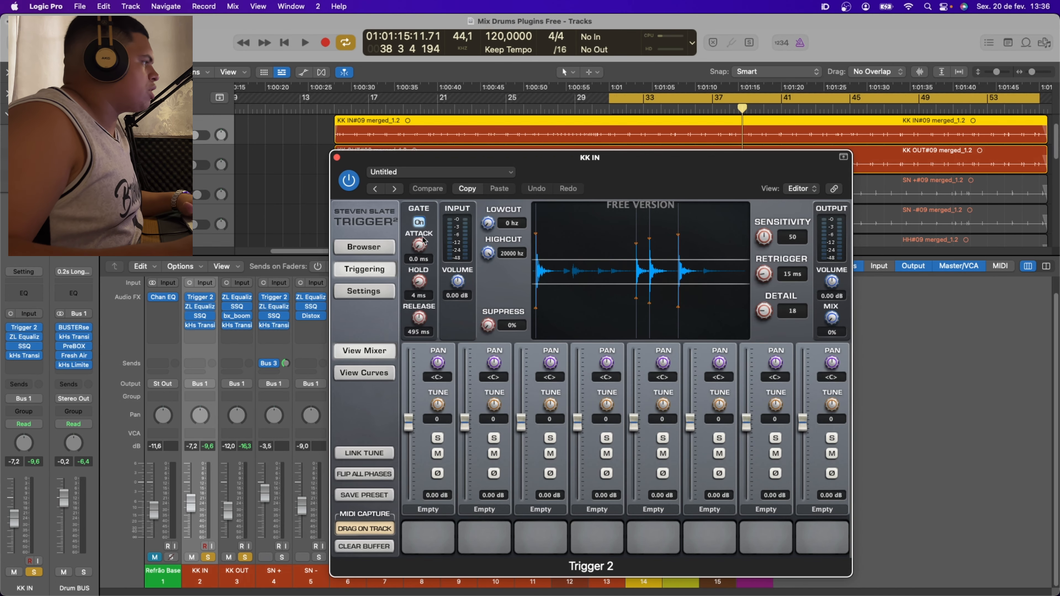
{"action": "key", "text": "space"}
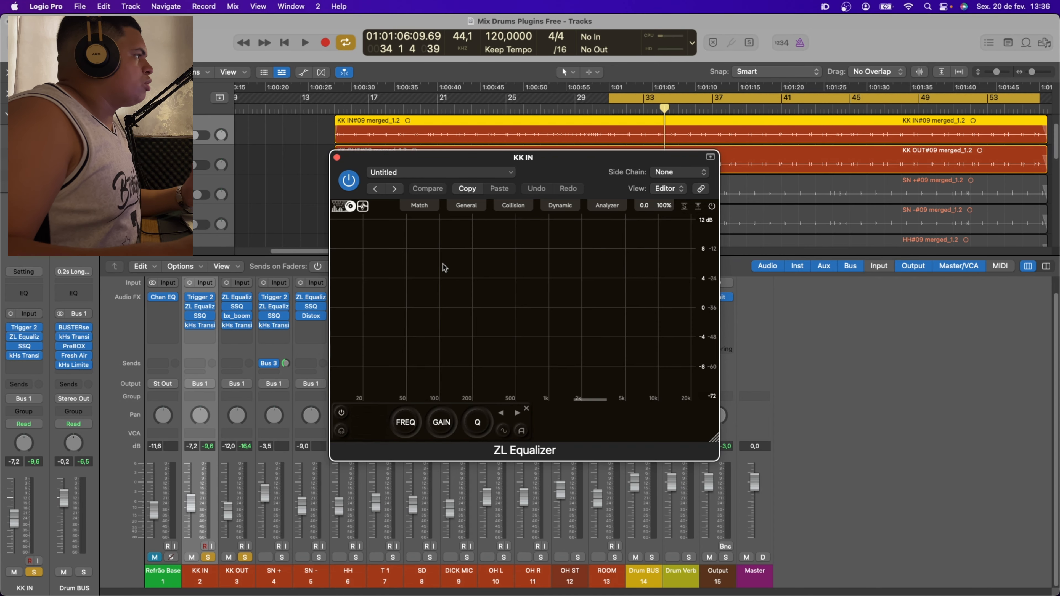
Examine the low and high peak bands of the ZL Equalizer on KK IN
{"action": "left_click_drag", "start_coordinate": [546, 164], "coordinate": [625, 180]}
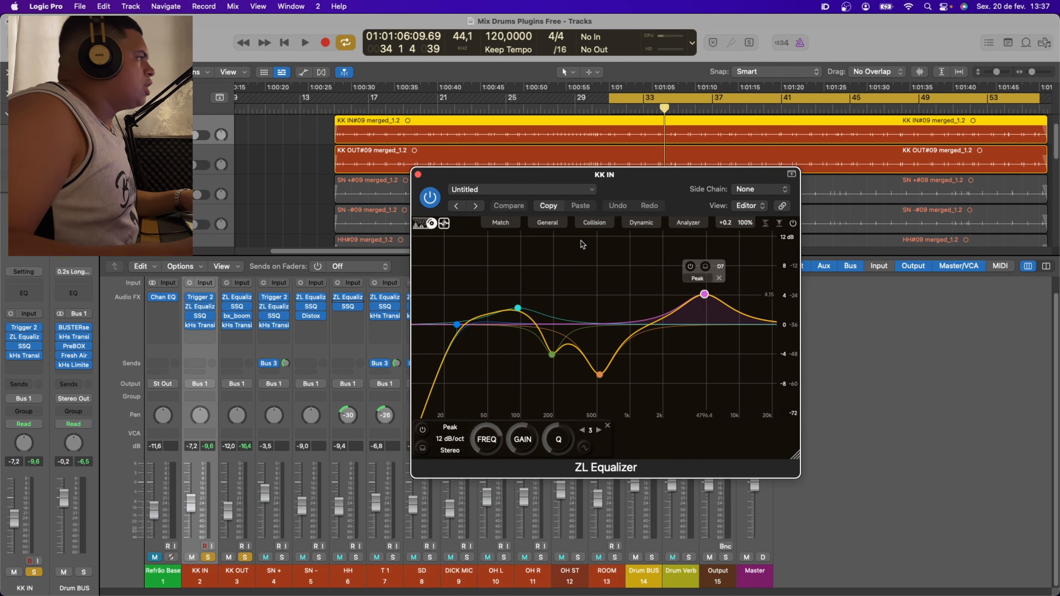
{"action": "left_click_drag", "start_coordinate": [636, 174], "coordinate": [570, 151]}
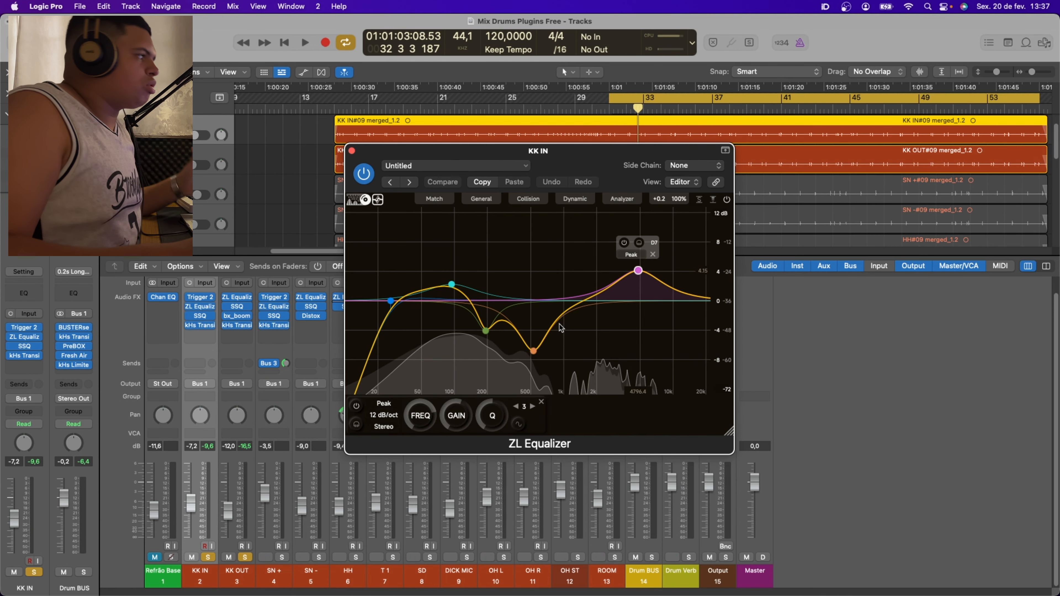
{"action": "left_click", "coordinate": [638, 270]}
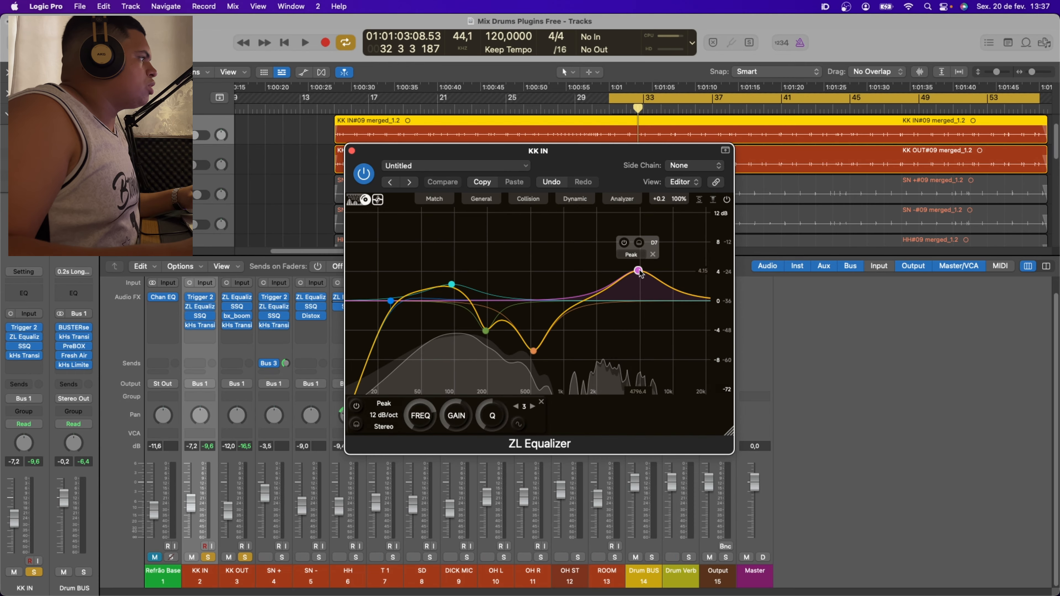
{"action": "left_click", "coordinate": [452, 285]}
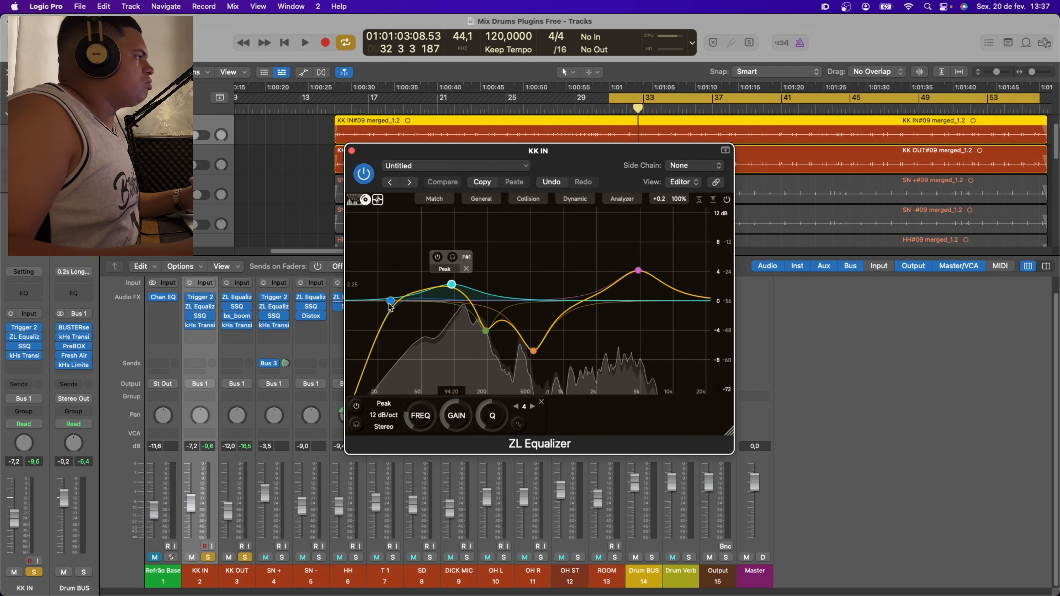
{"action": "left_click", "coordinate": [519, 265]}
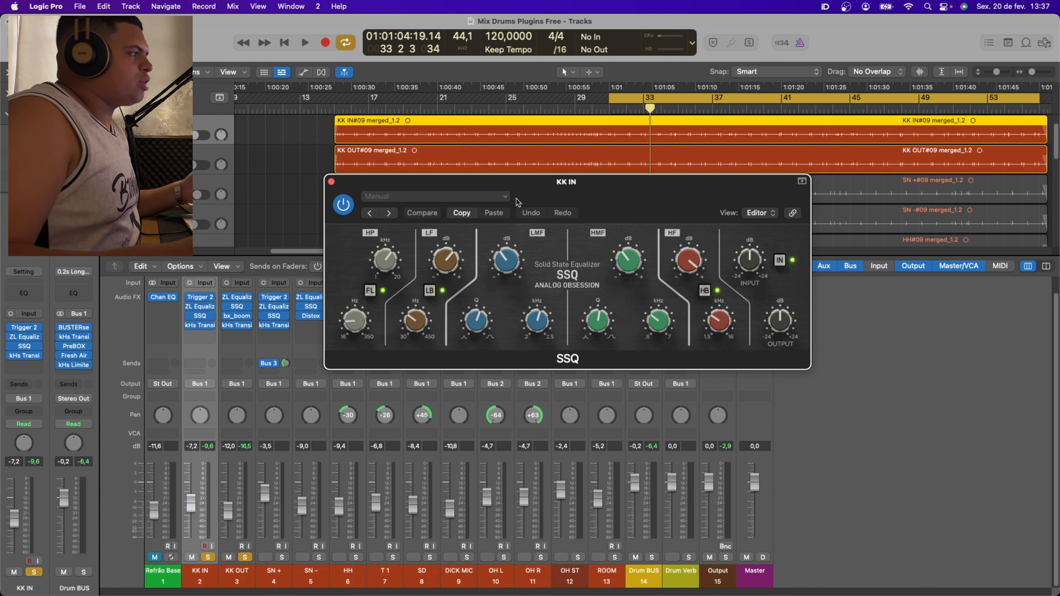
Hide the header controls of KK IN's SSQ window and take KK OUT out of solo
{"action": "left_click", "coordinate": [802, 181]}
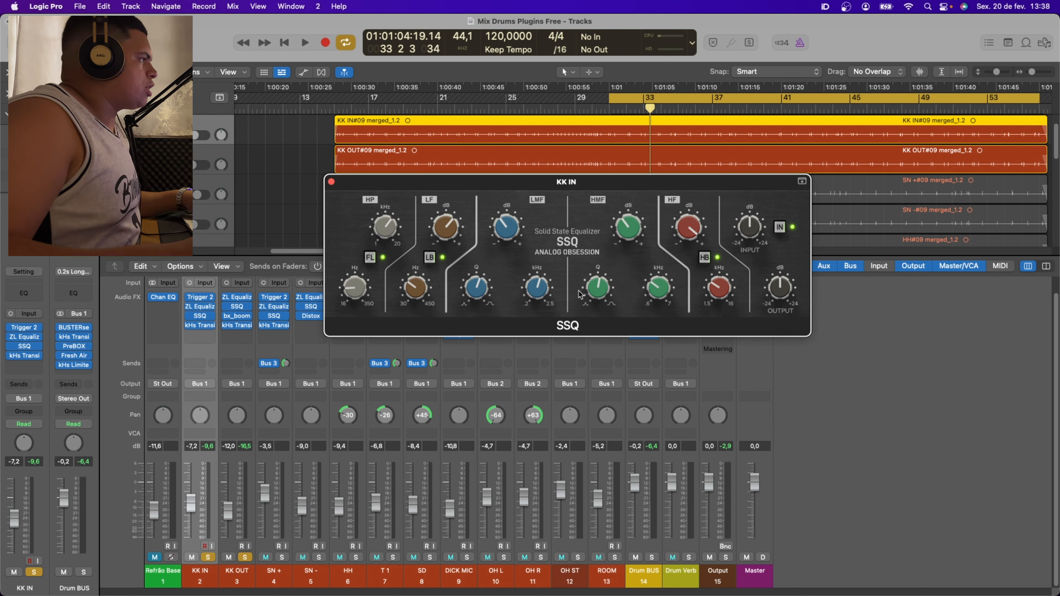
{"action": "key", "text": "space"}
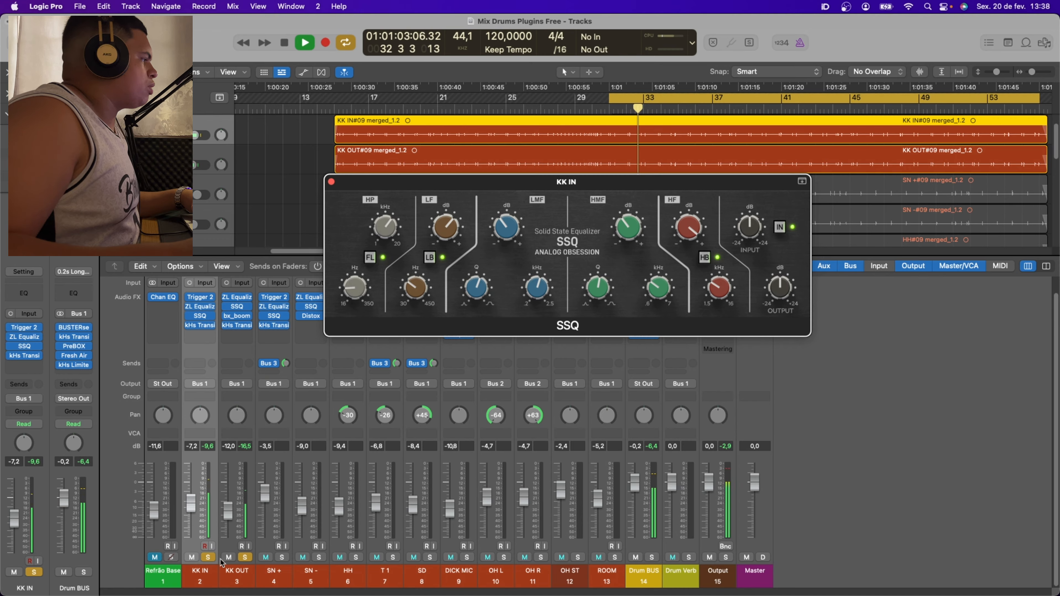
{"action": "key", "text": "space"}
{"action": "left_click", "coordinate": [245, 557]}
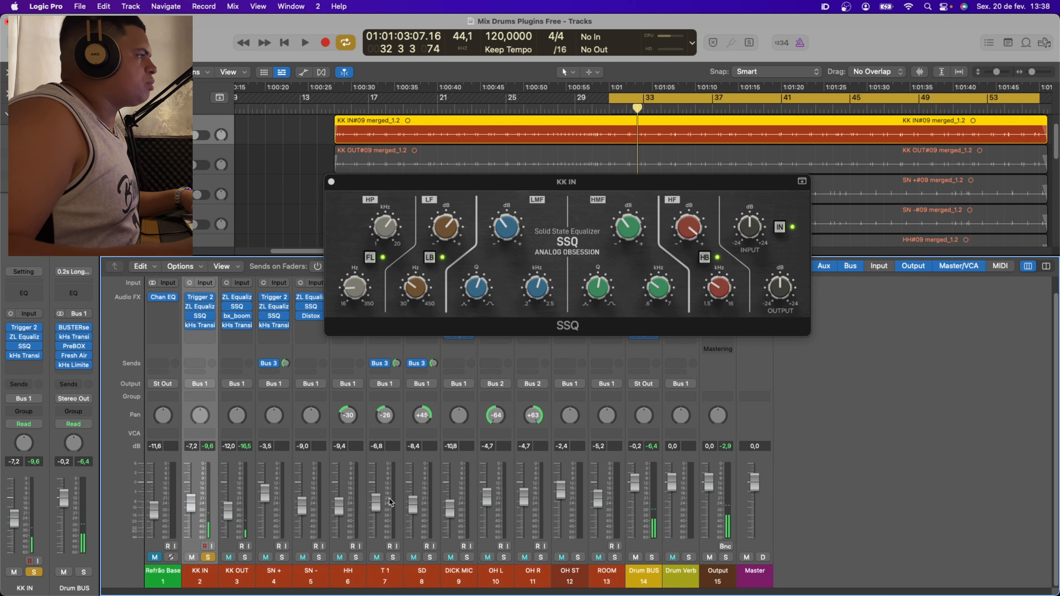
Play KK IN alone and compare its sound with the SSQ equalizer switched out and back in
{"action": "key", "text": "space"}
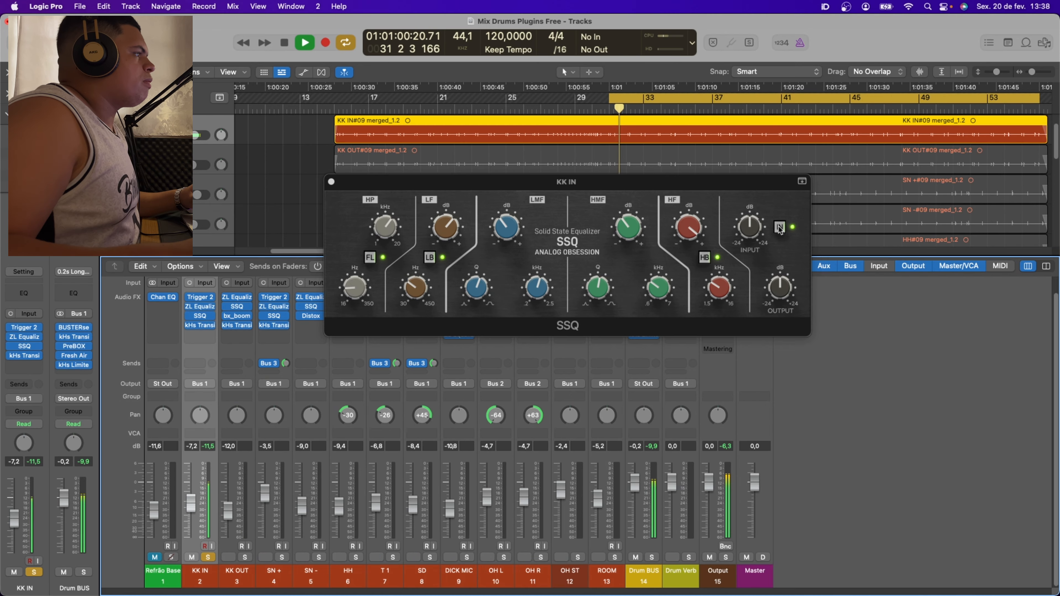
{"action": "left_click", "coordinate": [779, 227]}
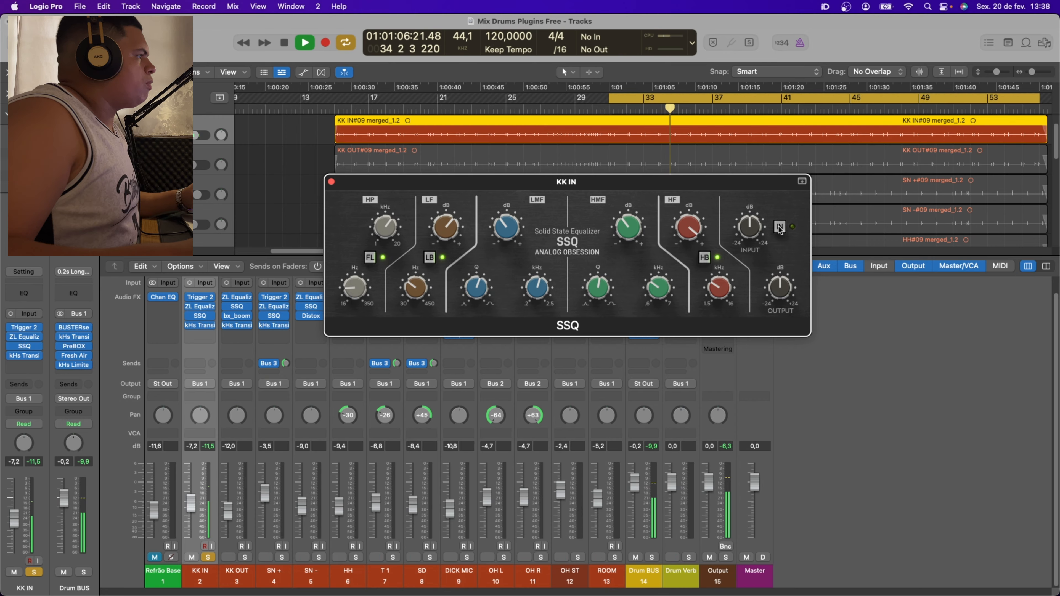
{"action": "left_click", "coordinate": [779, 228]}
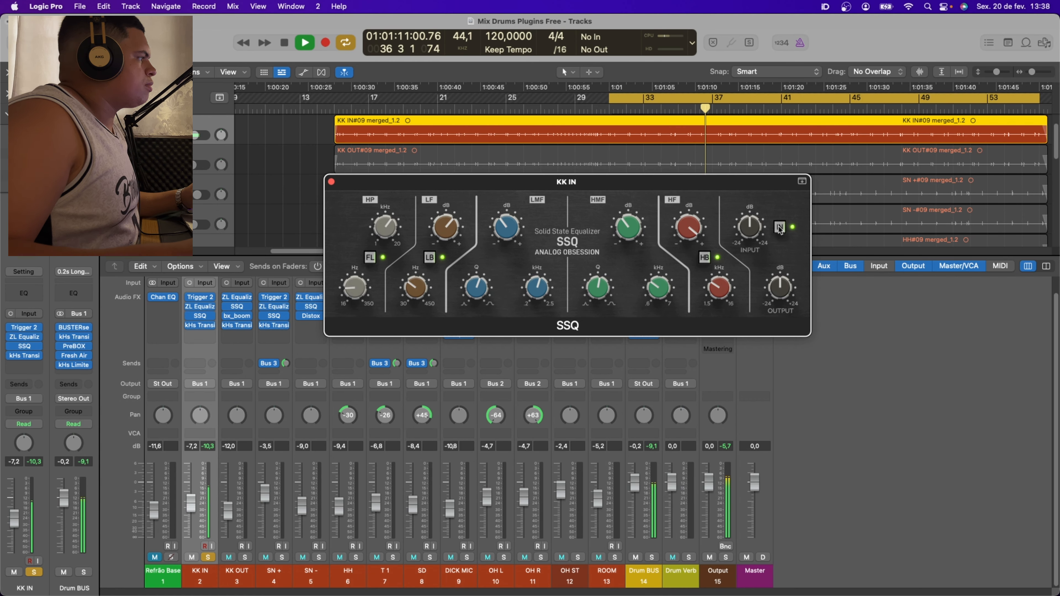
{"action": "key", "text": "space"}
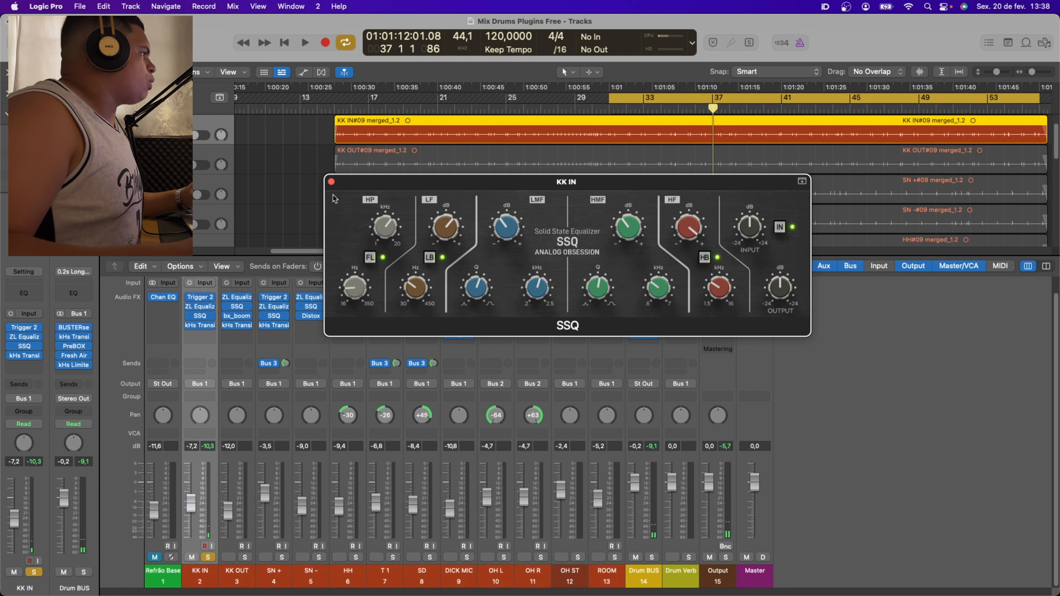
Open the kHs Transient Shaper on KK IN and compare the kick's sound with it bypassed and active
{"action": "left_click", "coordinate": [331, 182]}
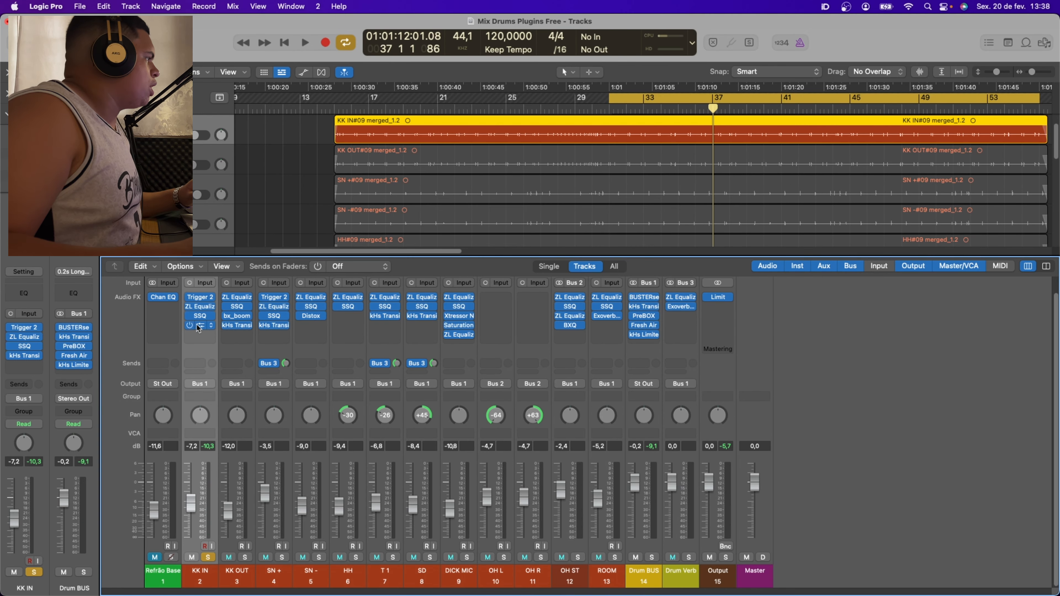
{"action": "left_click", "coordinate": [209, 327]}
{"action": "left_click_drag", "start_coordinate": [416, 153], "coordinate": [588, 151]}
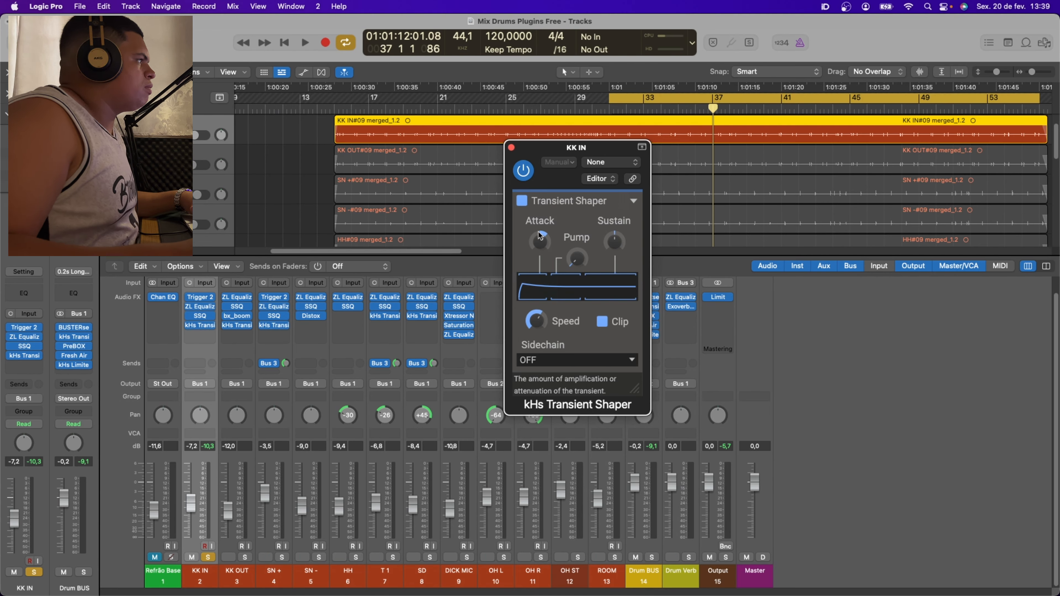
{"action": "left_click", "coordinate": [524, 171]}
{"action": "key", "text": "space"}
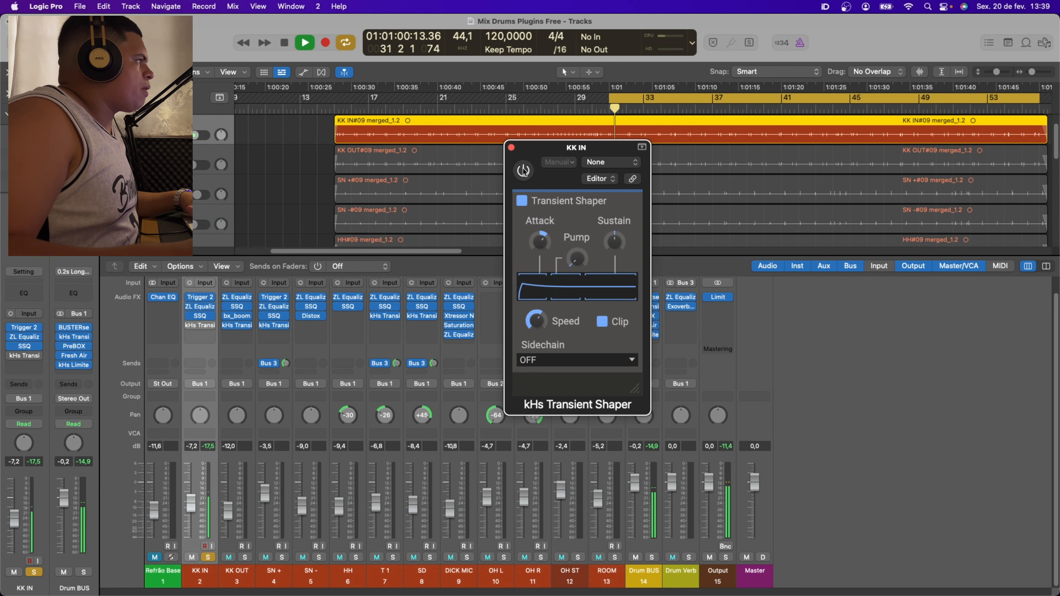
{"action": "left_click", "coordinate": [525, 176]}
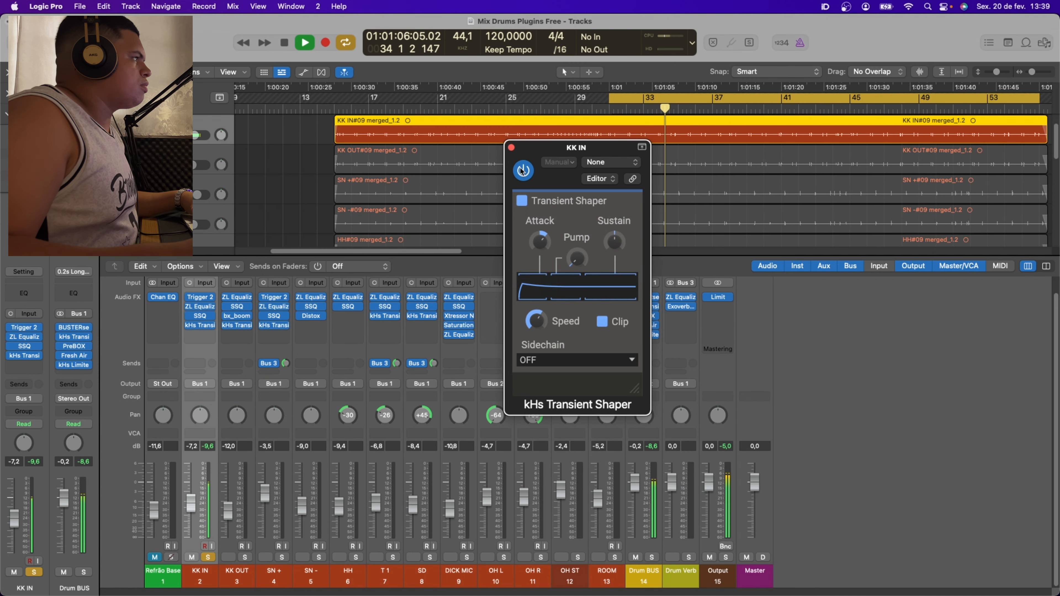
{"action": "key", "text": "space"}
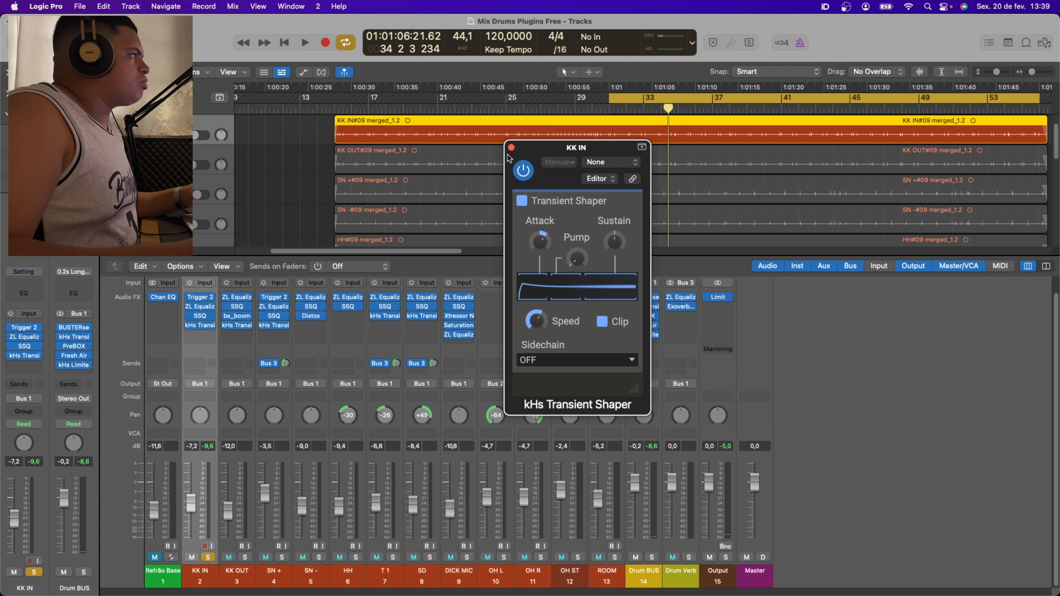
{"action": "left_click", "coordinate": [510, 147]}
Open the ZL Equalizer on KK OUT and examine its low-pass and high-pass bands
{"action": "left_click", "coordinate": [238, 340]}
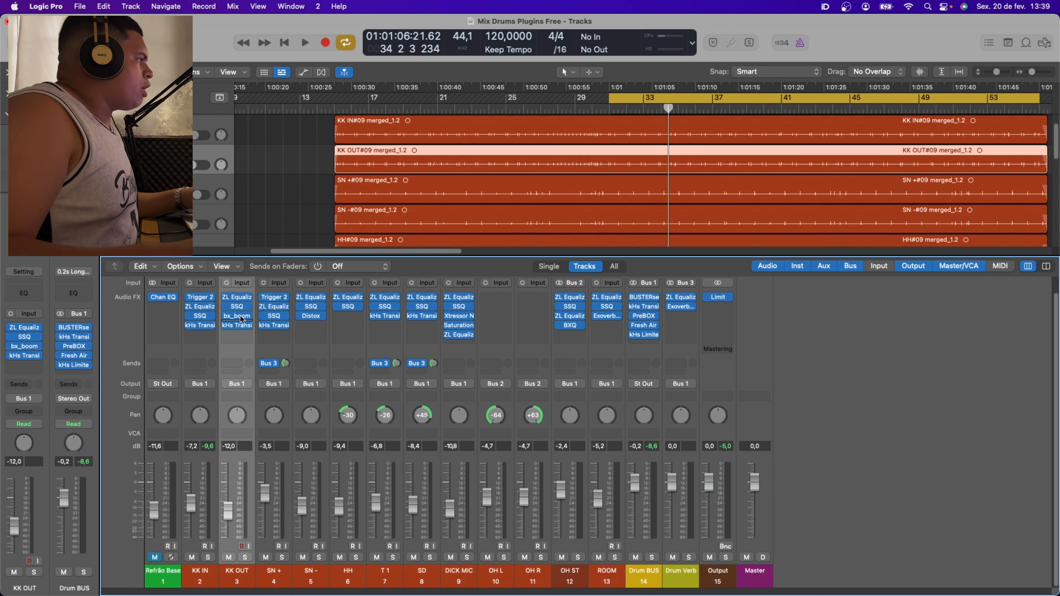
{"action": "left_click", "coordinate": [239, 298]}
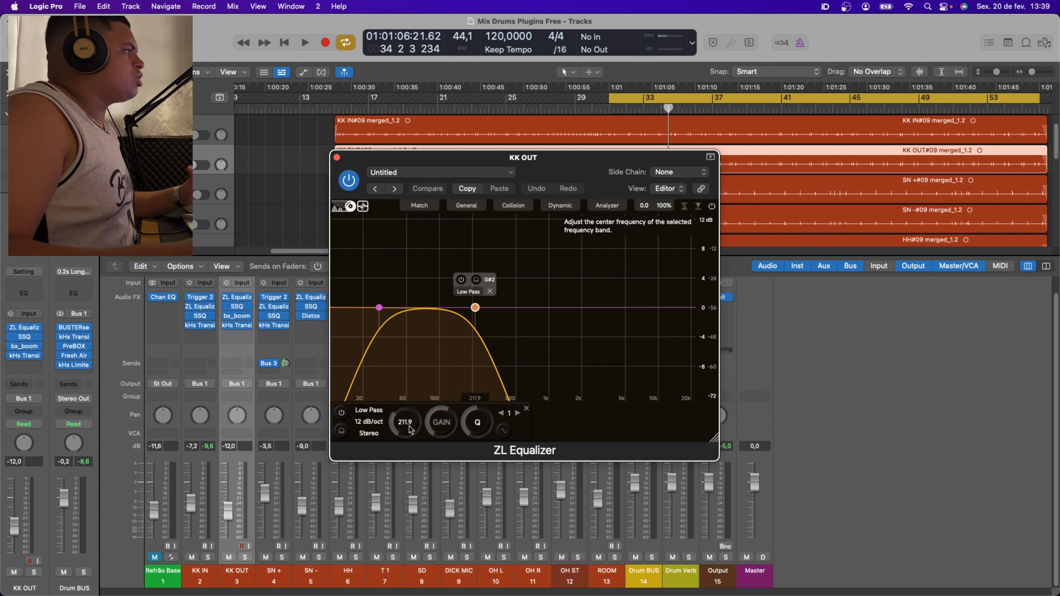
{"action": "left_click", "coordinate": [379, 309]}
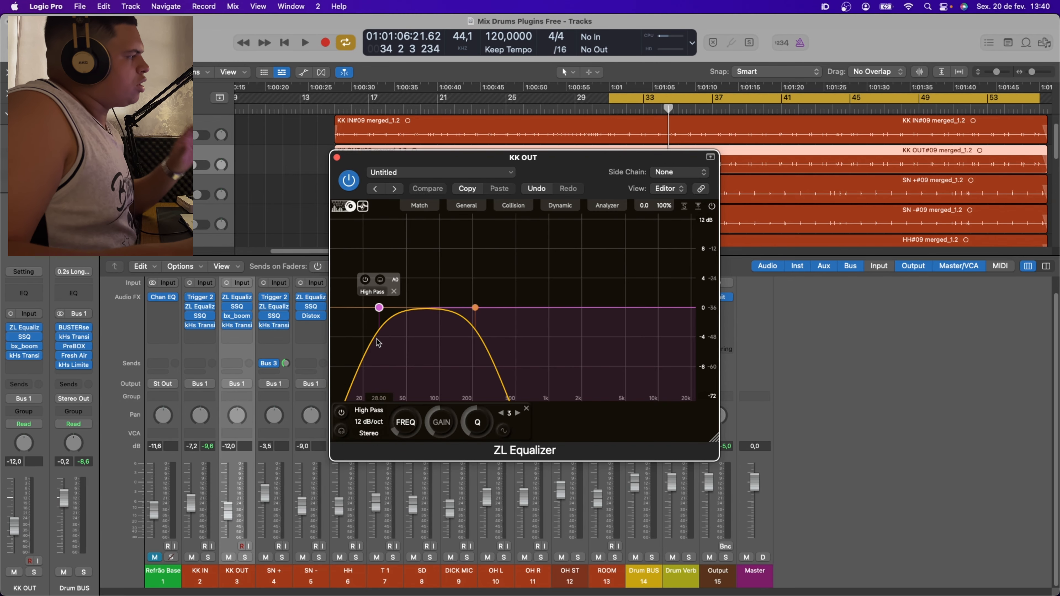
Bypass SSQ, bx_boom and the kHs Transient Shaper on KK OUT and play that channel in solo
{"action": "left_click_drag", "start_coordinate": [249, 298], "coordinate": [232, 313]}
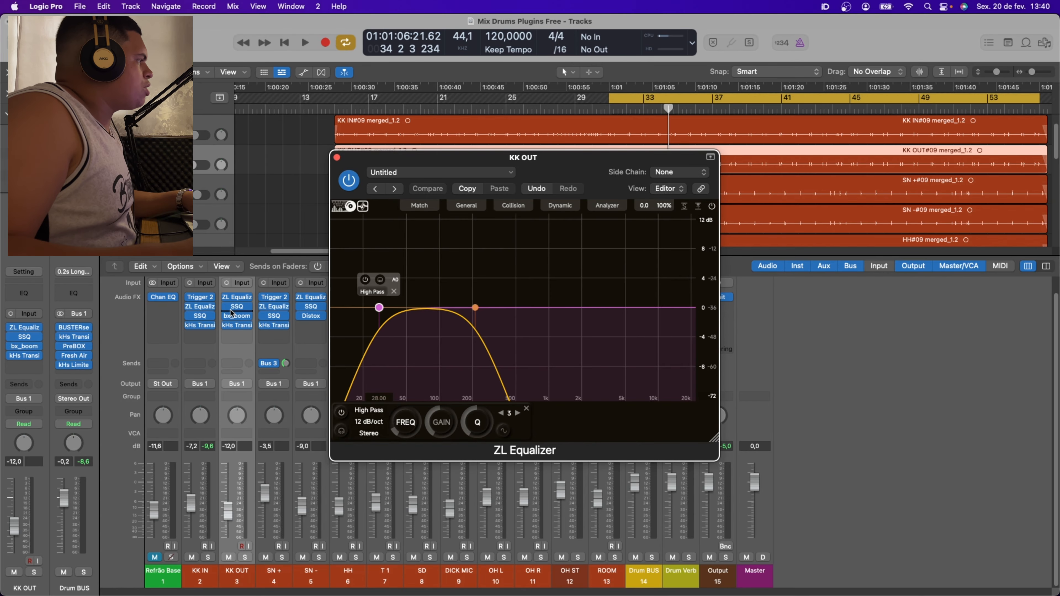
{"action": "left_click", "coordinate": [227, 306]}
{"action": "left_click", "coordinate": [227, 326]}
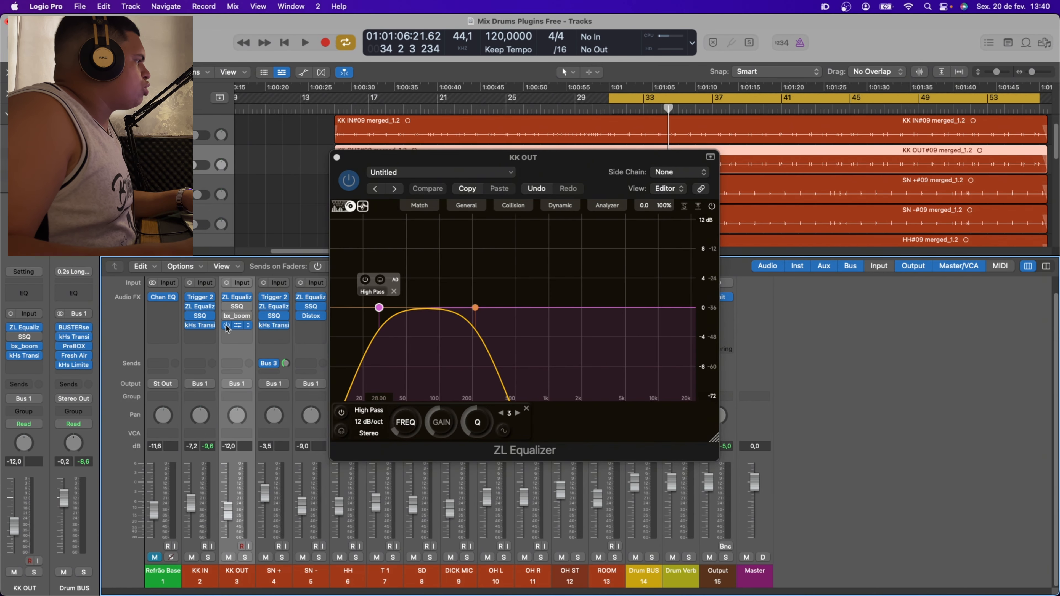
{"action": "left_click", "coordinate": [244, 557]}
{"action": "key", "text": "space"}
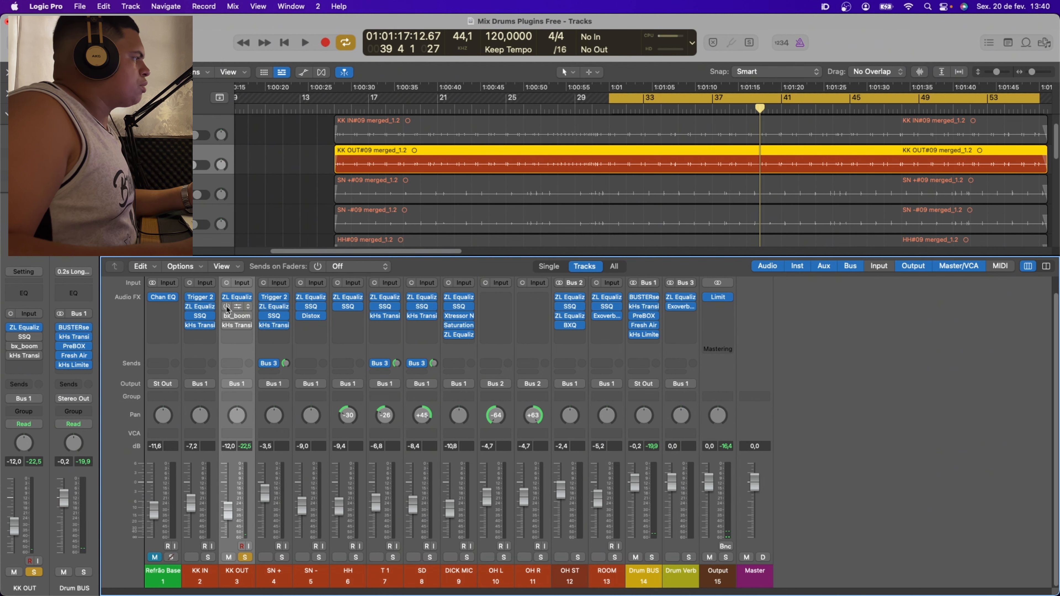
Re-enable SSQ on KK OUT and compare the channel's sound with the equalizer switched out and in
{"action": "left_click", "coordinate": [228, 309]}
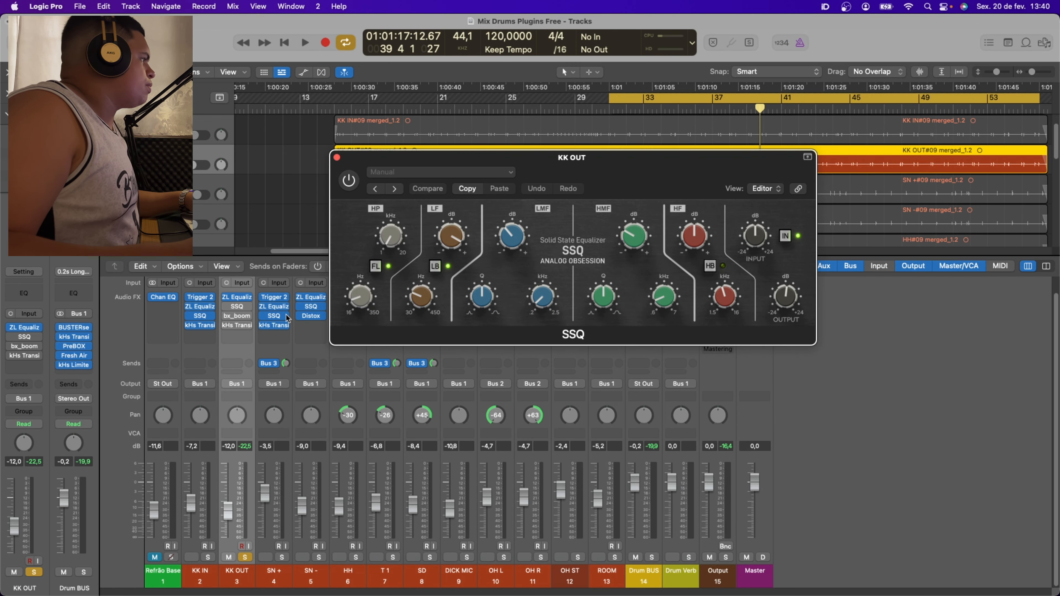
{"action": "left_click", "coordinate": [786, 239]}
{"action": "key", "text": "space"}
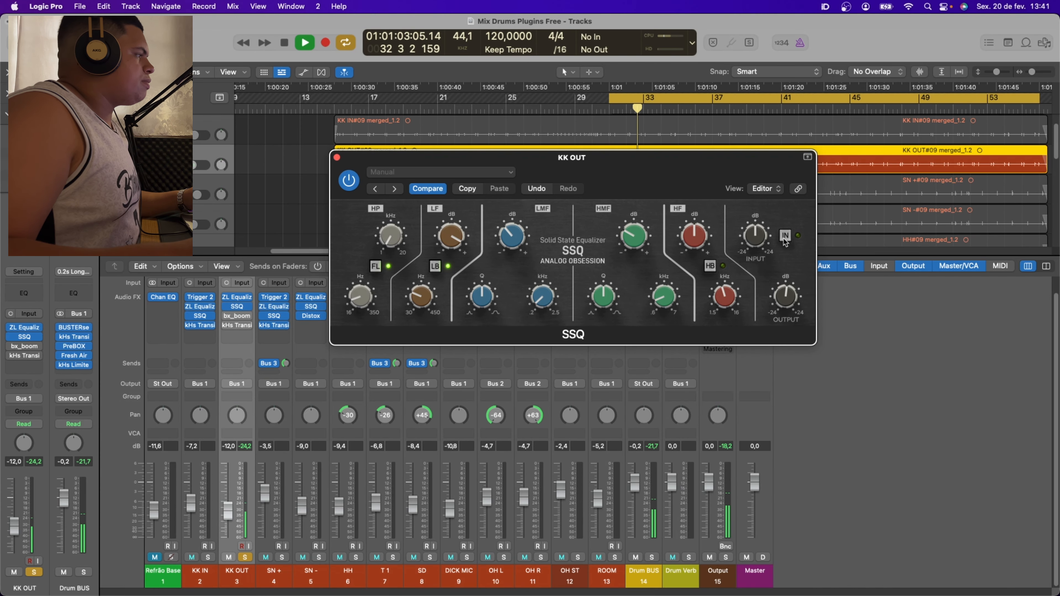
{"action": "left_click", "coordinate": [785, 237]}
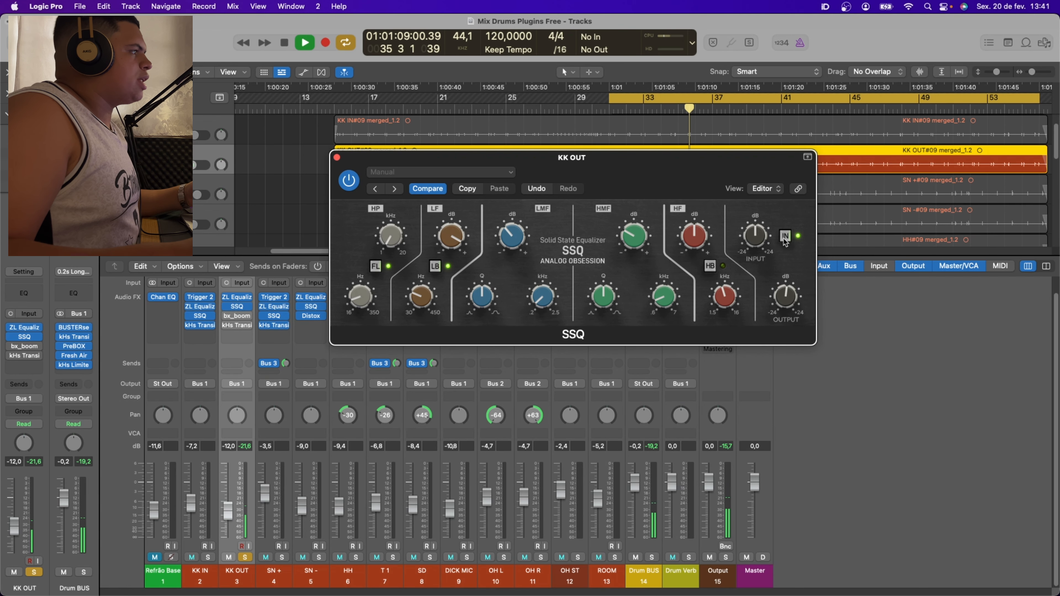
{"action": "left_click", "coordinate": [785, 240]}
{"action": "key", "text": "space"}
{"action": "left_click", "coordinate": [786, 240]}
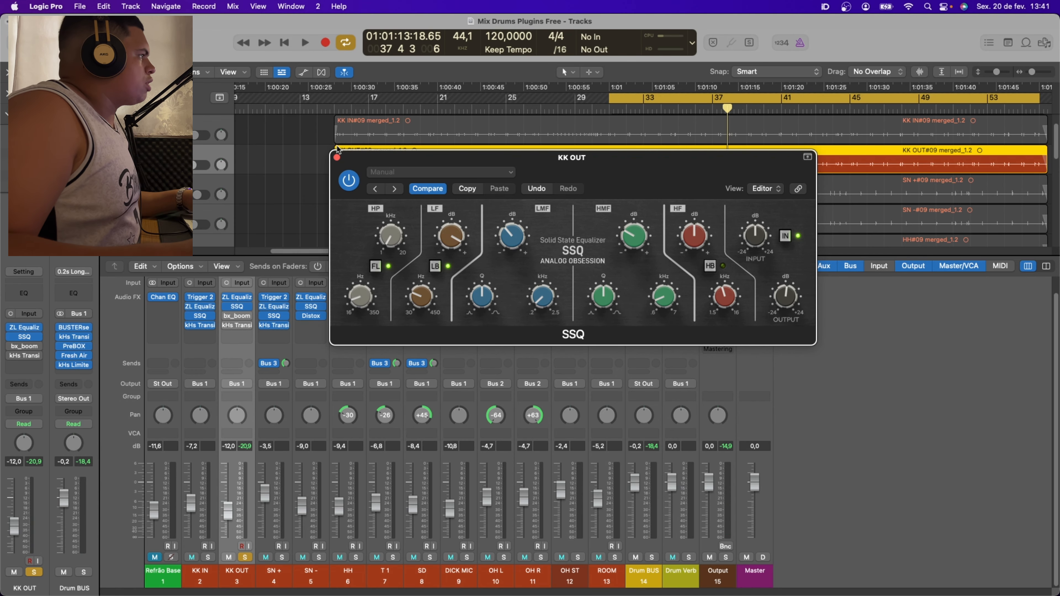
{"action": "left_click", "coordinate": [337, 157]}
Re-enable bx_boom on KK OUT and open its window over the middle of the mixer
{"action": "left_click", "coordinate": [227, 317]}
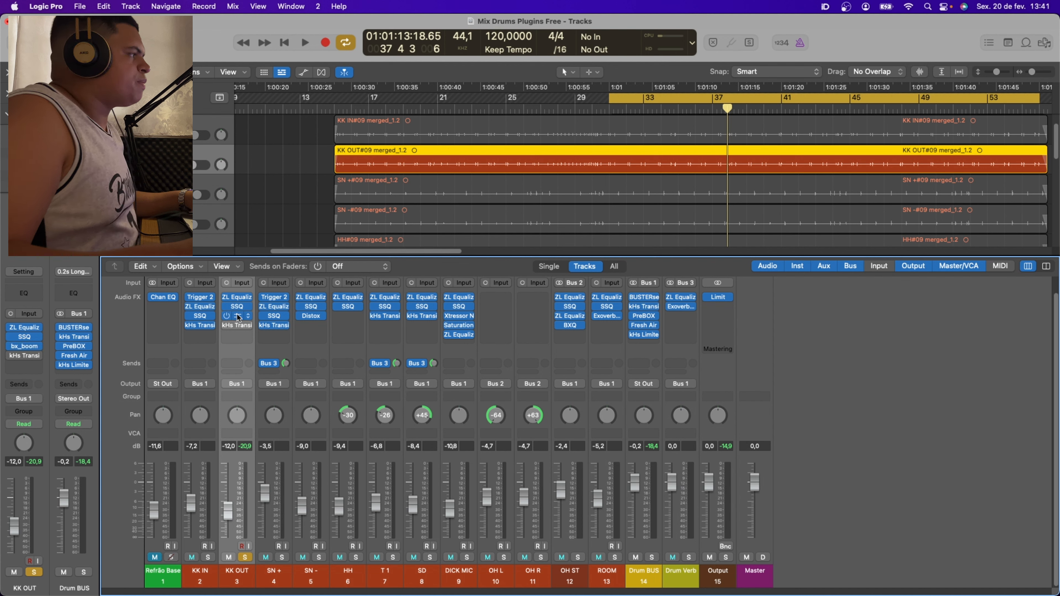
{"action": "left_click", "coordinate": [238, 317]}
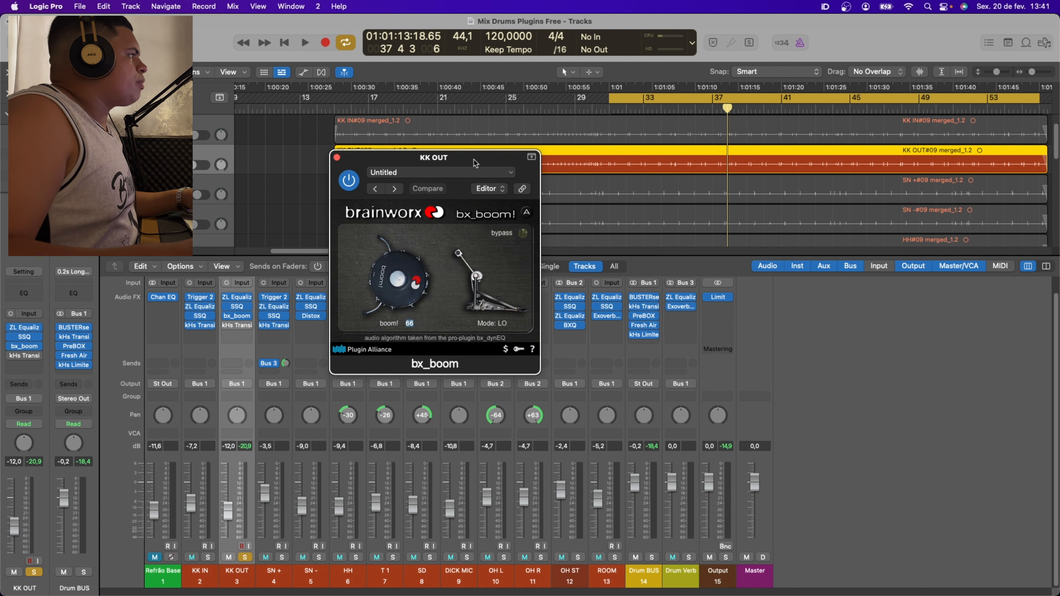
{"action": "left_click_drag", "start_coordinate": [472, 158], "coordinate": [600, 184]}
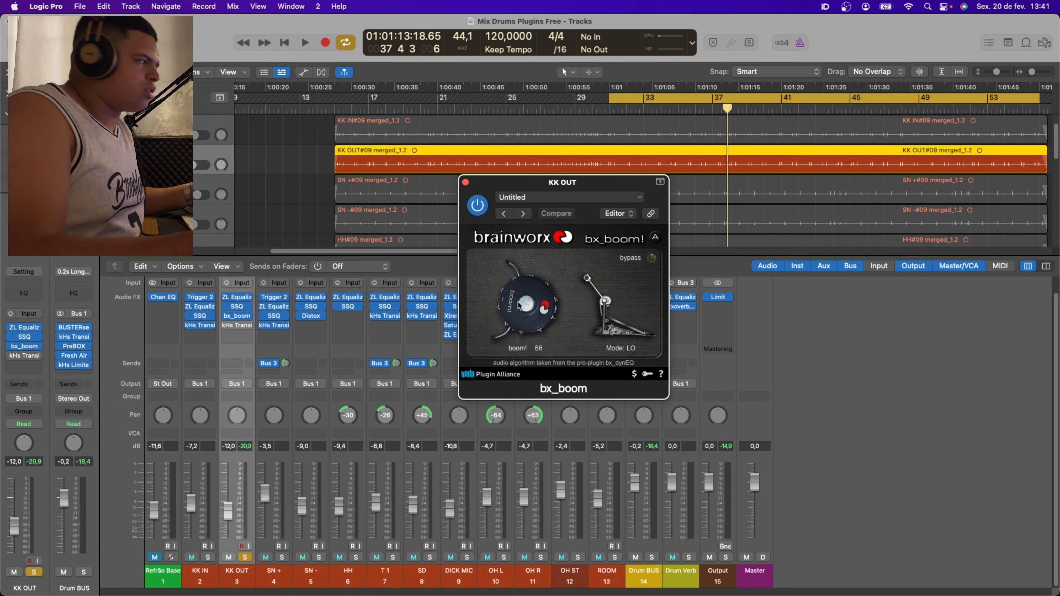
Try bx_boom's MID mode, return it to LO and set the boom amount to 71
{"action": "left_click", "coordinate": [609, 278]}
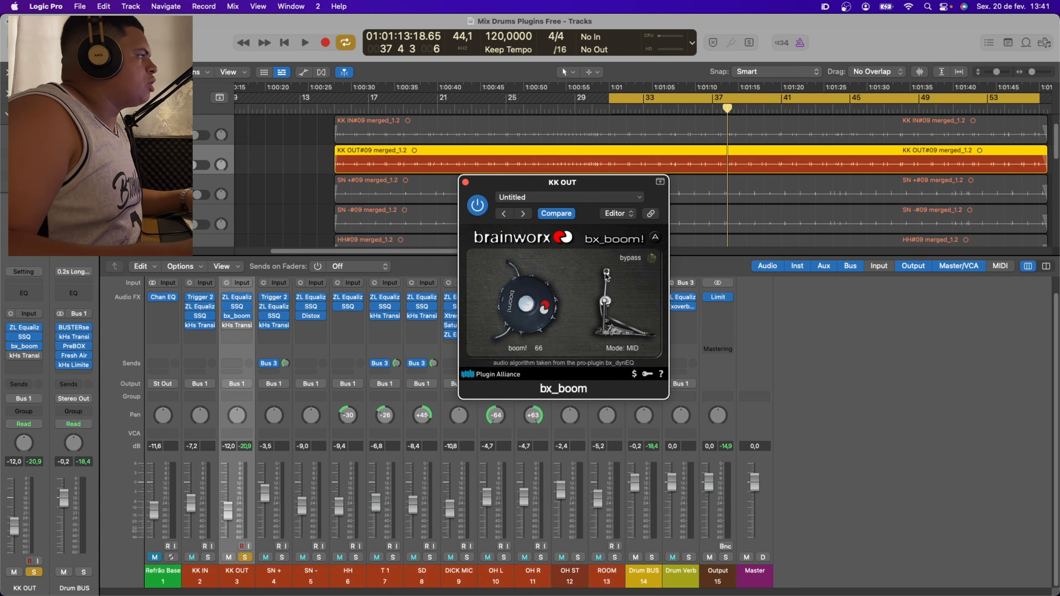
{"action": "left_click", "coordinate": [607, 277]}
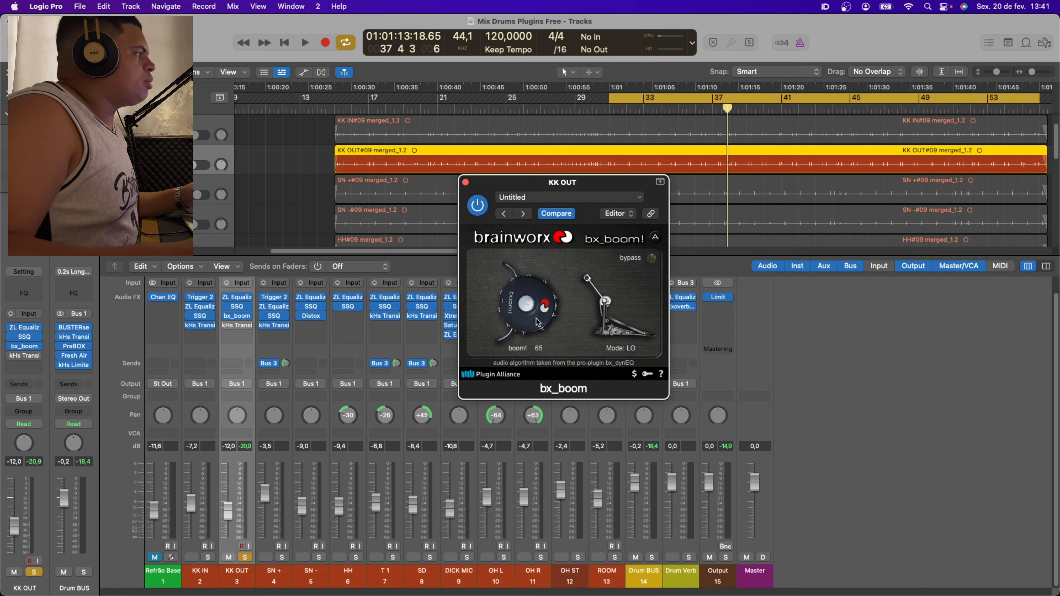
{"action": "left_click_drag", "start_coordinate": [527, 313], "coordinate": [527, 311]}
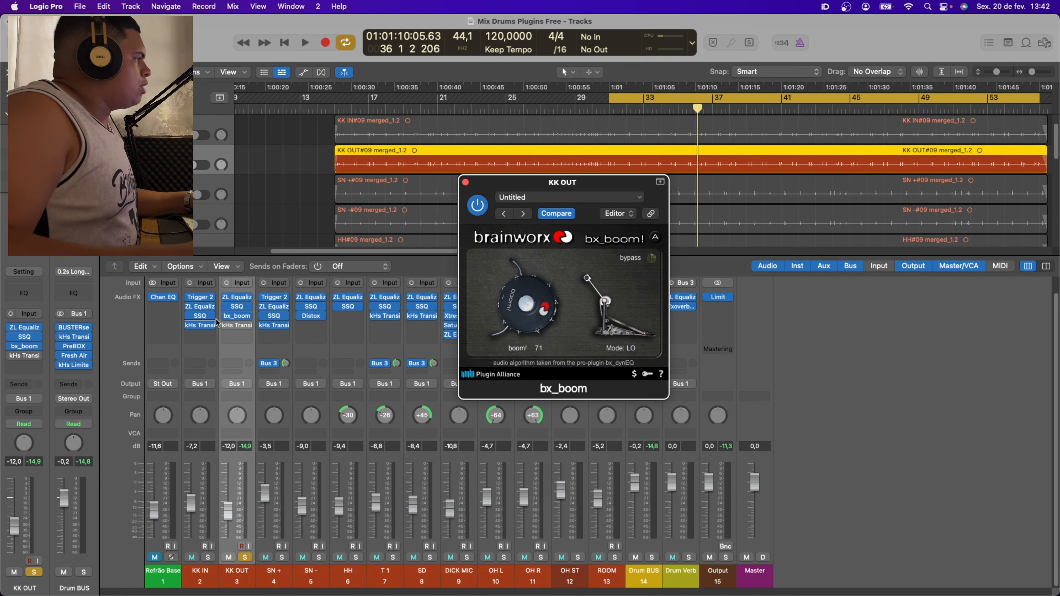
Re-enable the kHs Transient Shaper on KK OUT, show its settings and close the bx_boom window
{"action": "left_click", "coordinate": [226, 326]}
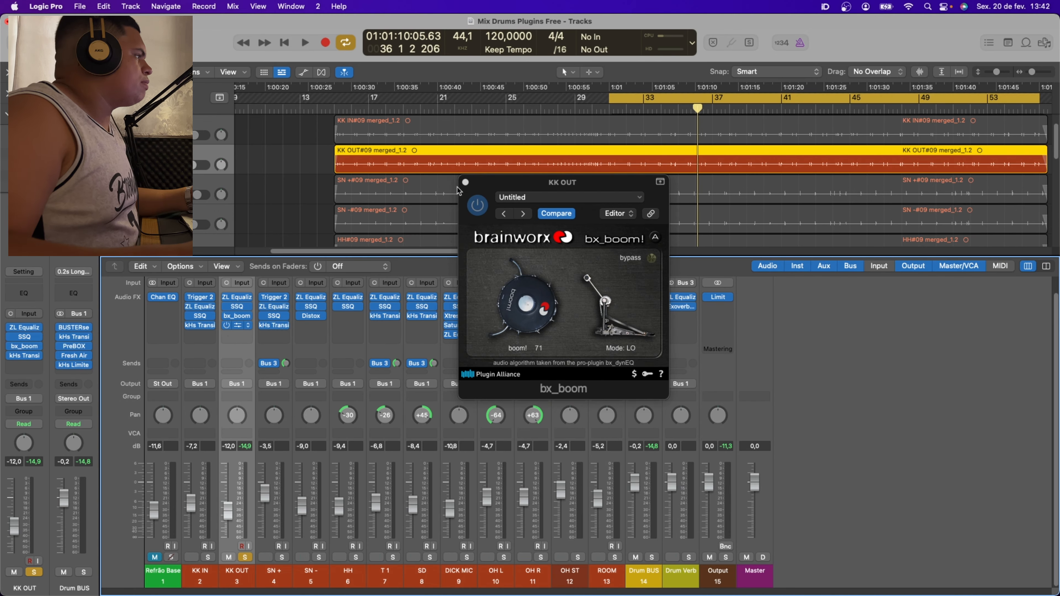
{"action": "left_click", "coordinate": [513, 184]}
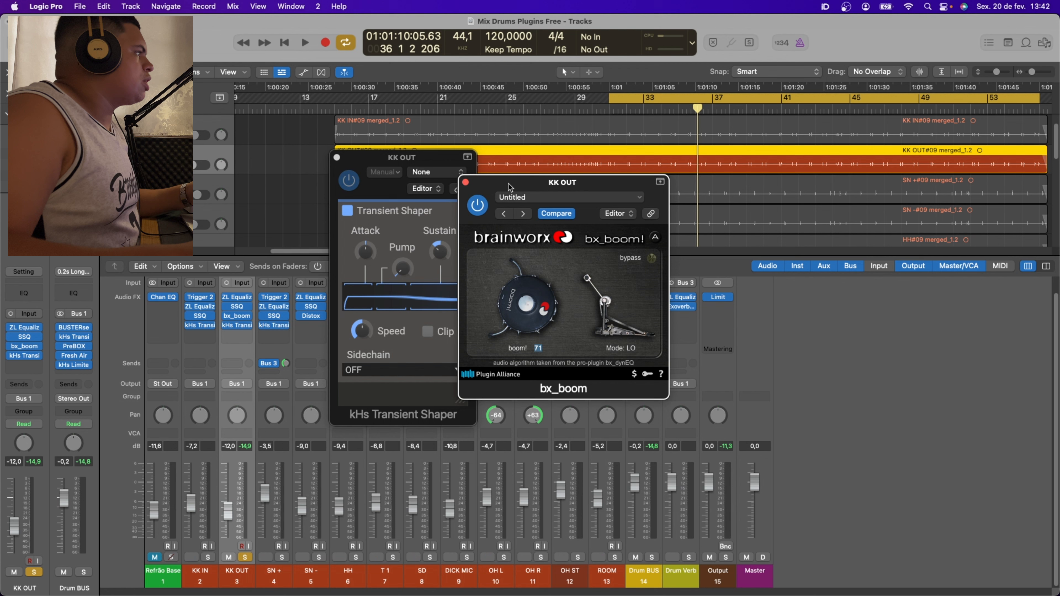
{"action": "left_click", "coordinate": [465, 183]}
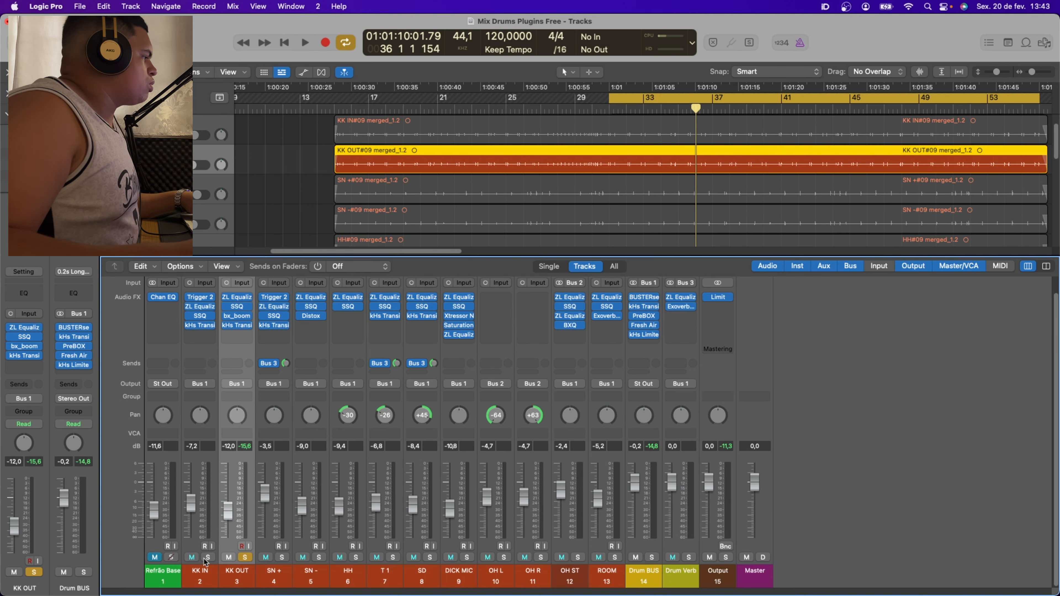
Solo KK IN together with KK OUT and compare the kick's sound with and without KK OUT
{"action": "left_click", "coordinate": [207, 558]}
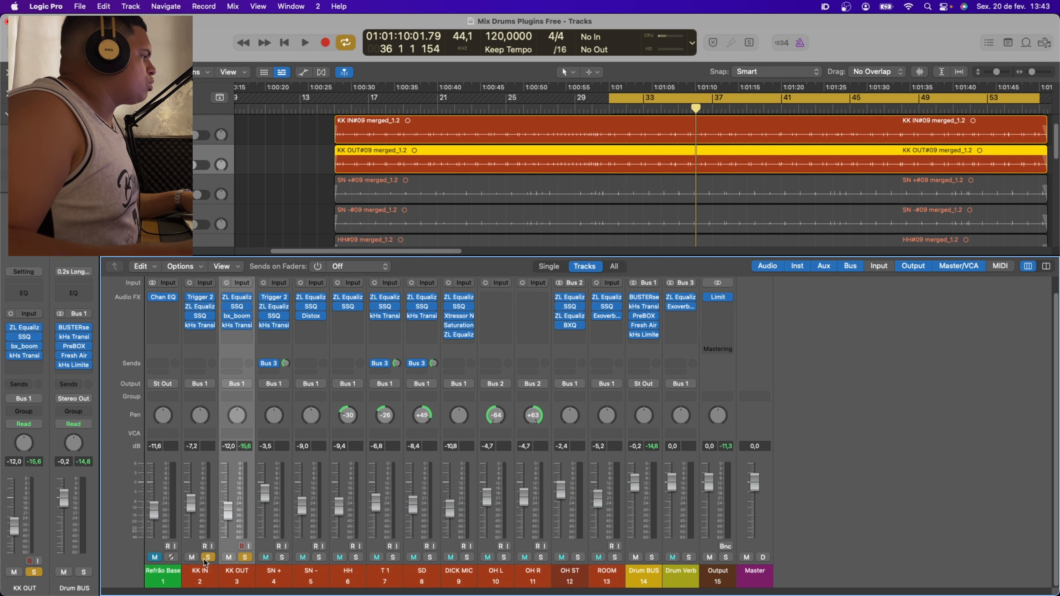
{"action": "key", "text": "space"}
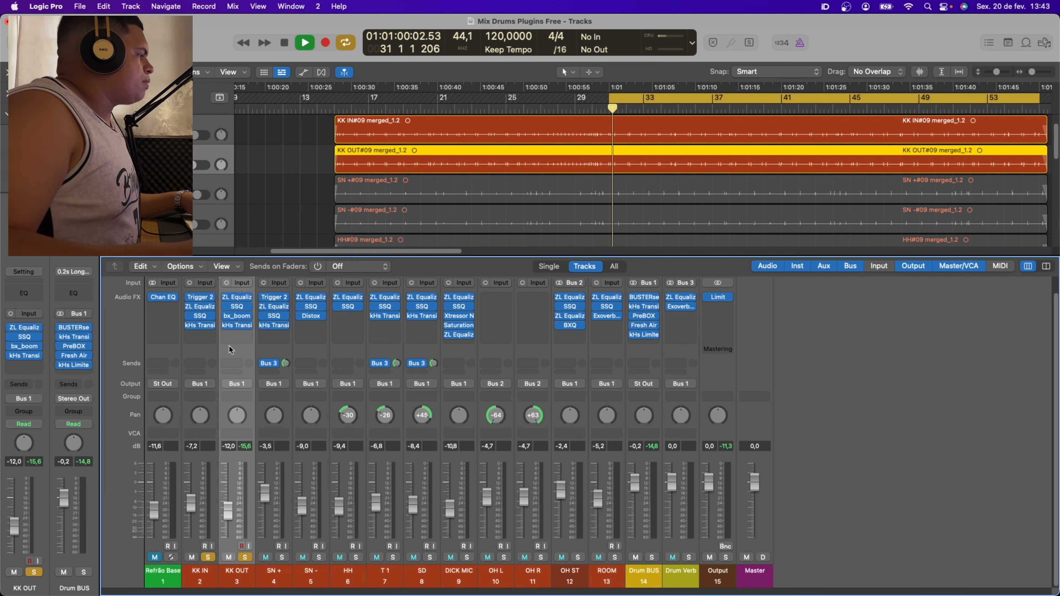
{"action": "left_click", "coordinate": [246, 558]}
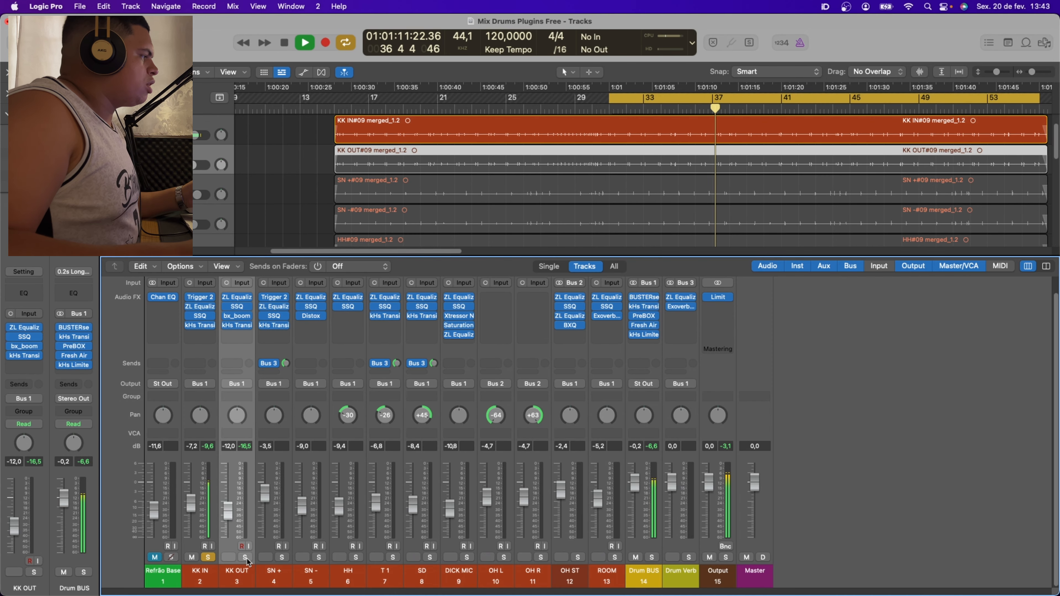
{"action": "left_click", "coordinate": [246, 558]}
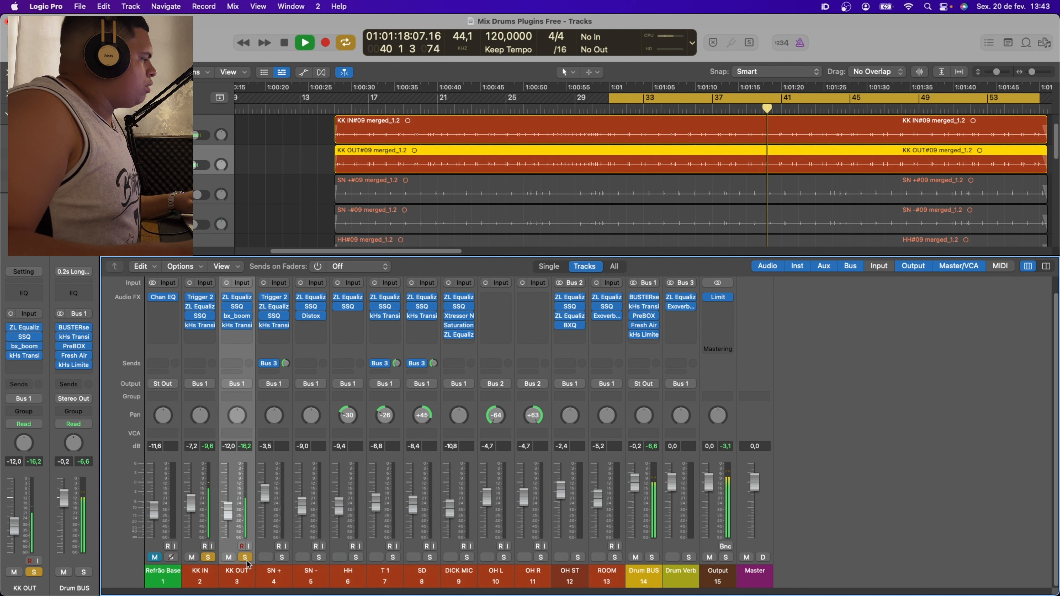
{"action": "key", "text": "space"}
Take KK OUT and KK IN out of solo and select the SN + channel
{"action": "left_click", "coordinate": [244, 557]}
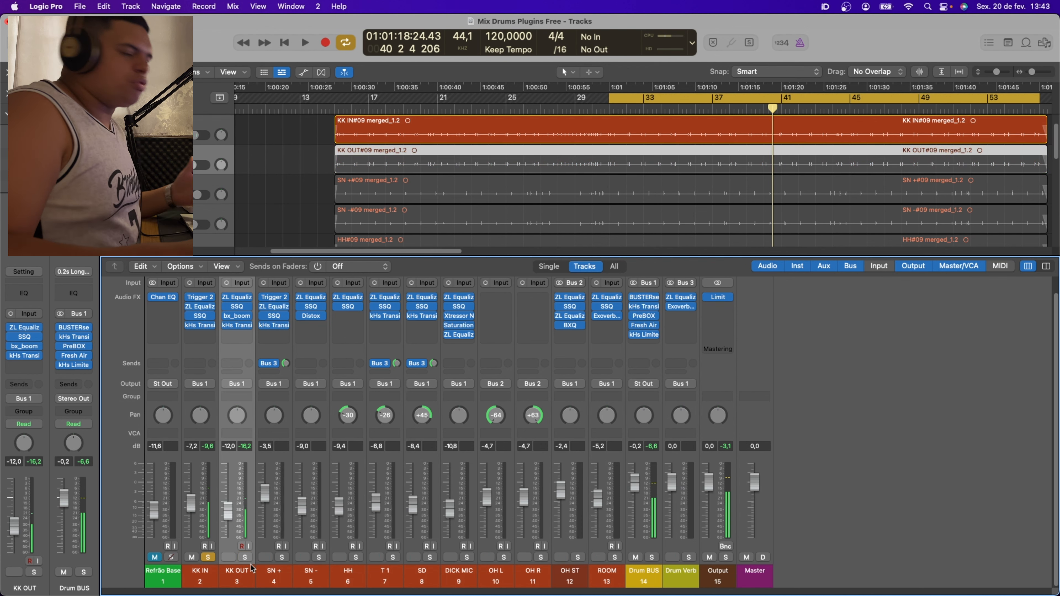
{"action": "left_click", "coordinate": [207, 557]}
{"action": "left_click", "coordinate": [274, 577]}
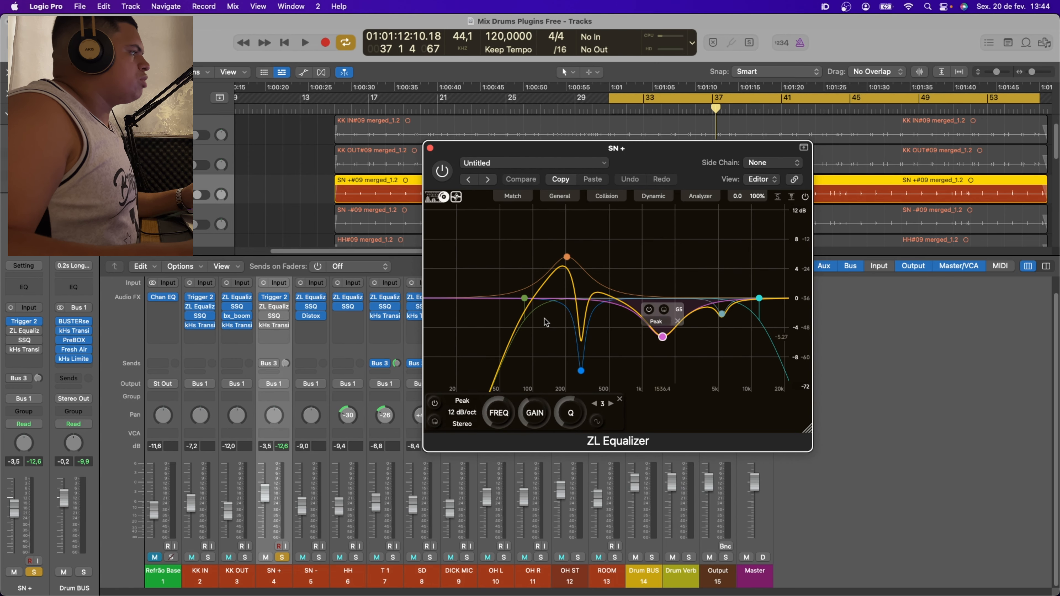
Examine the low boost and the narrow low-mid cut in SN +'s ZL Equalizer
{"action": "left_click_drag", "start_coordinate": [656, 150], "coordinate": [632, 135]}
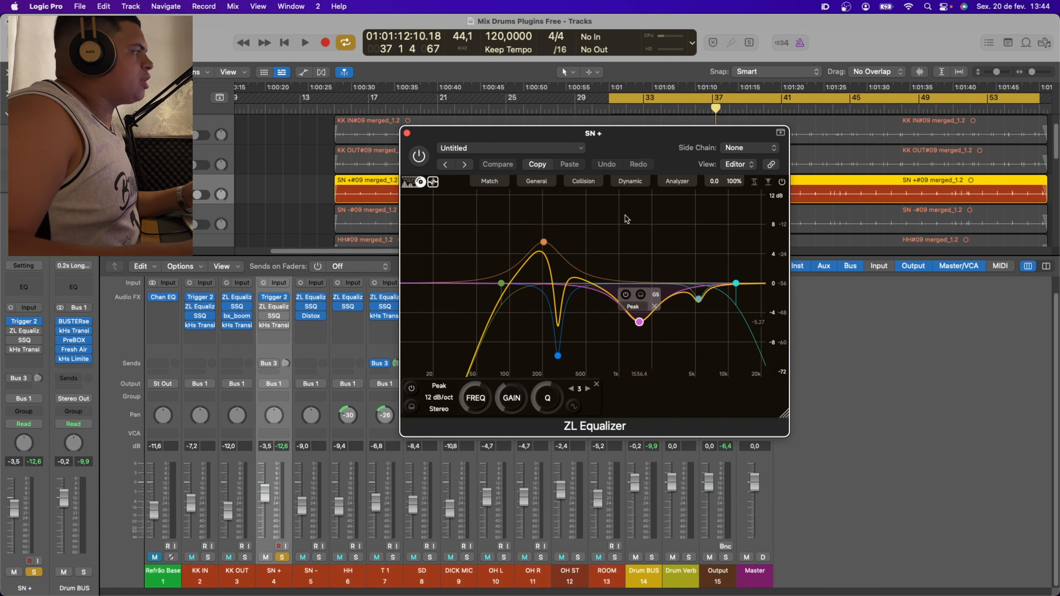
{"action": "left_click", "coordinate": [544, 242]}
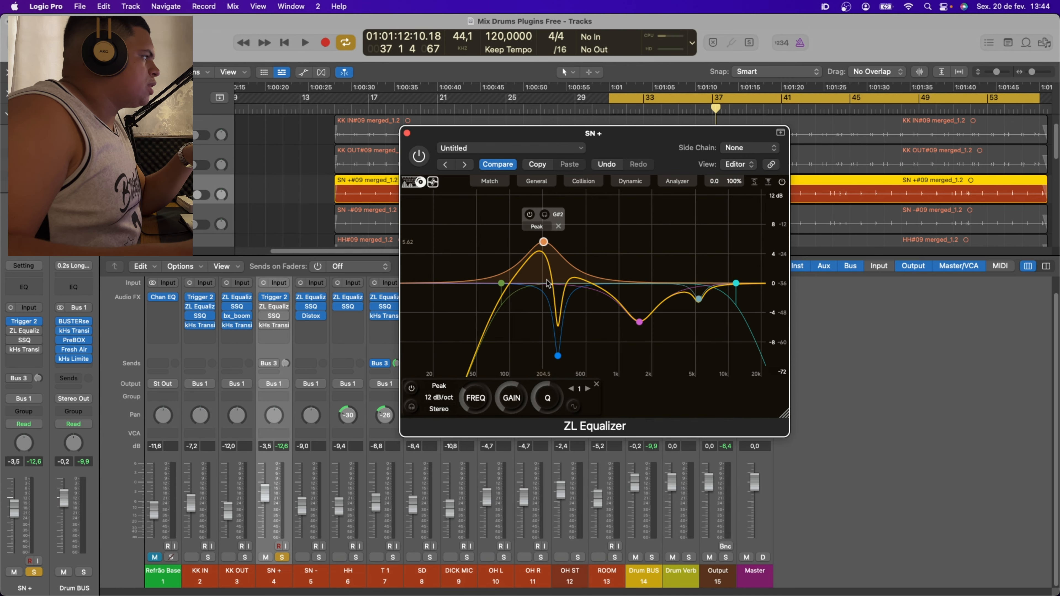
{"action": "left_click", "coordinate": [557, 356]}
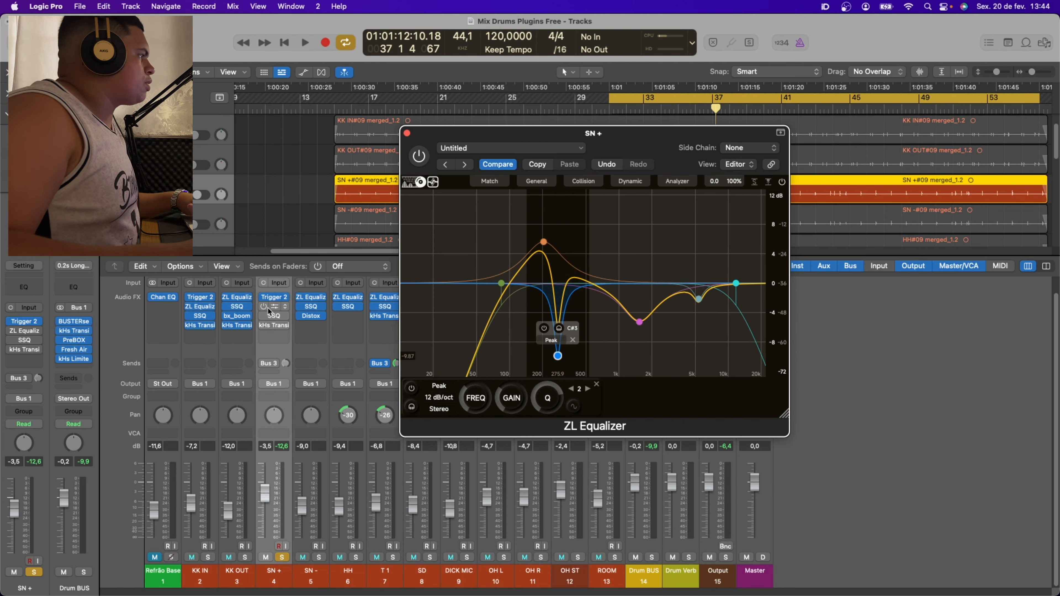
Play the soloed SN + and compare its sound with ZL Equalizer bypassed and enabled, leaving it enabled
{"action": "left_click", "coordinate": [424, 161]}
{"action": "left_click", "coordinate": [424, 162]}
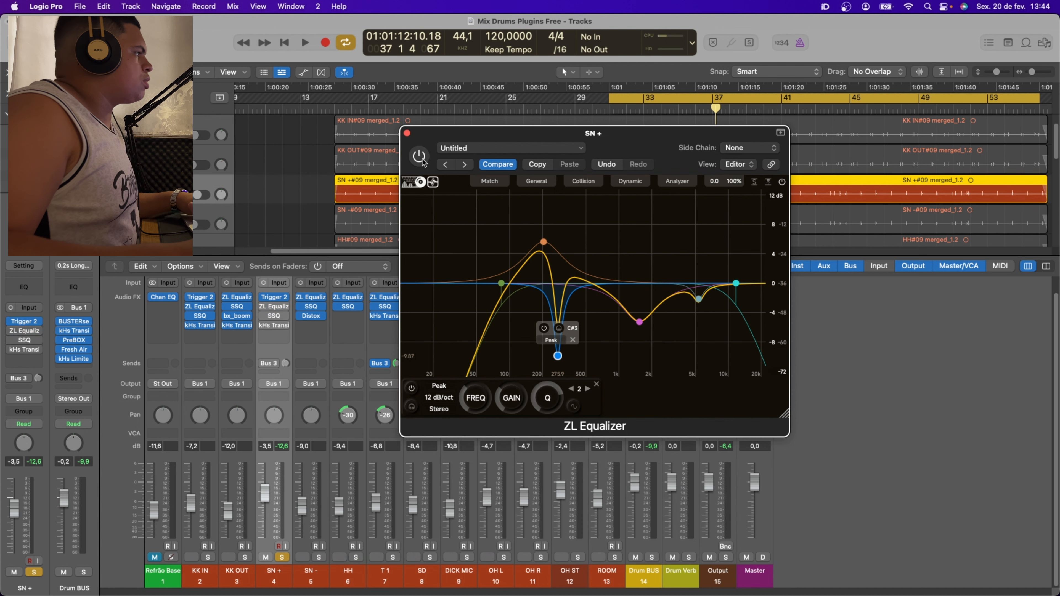
{"action": "key", "text": "space"}
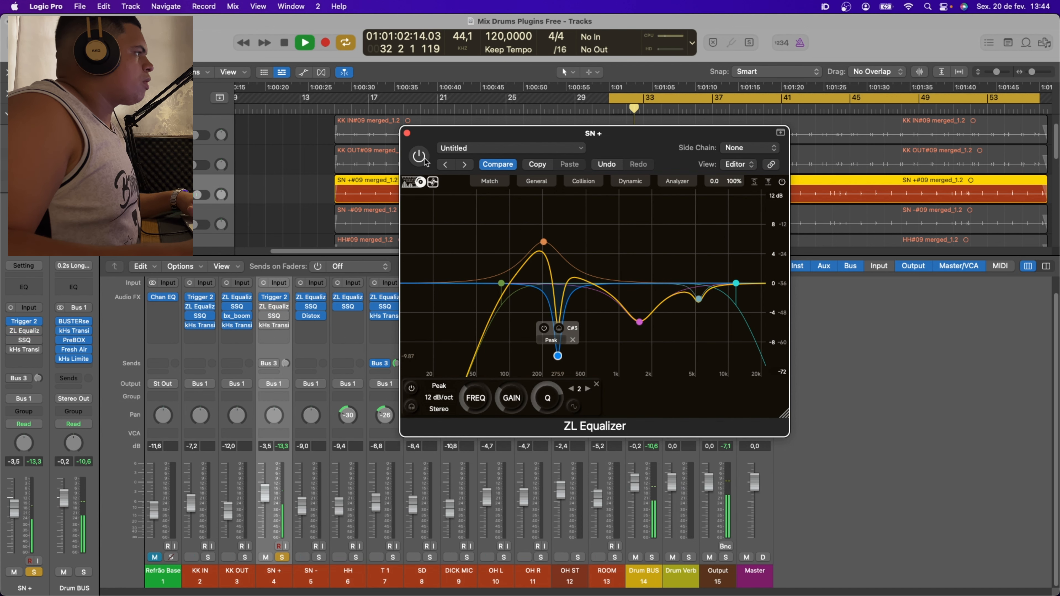
{"action": "left_click", "coordinate": [425, 161]}
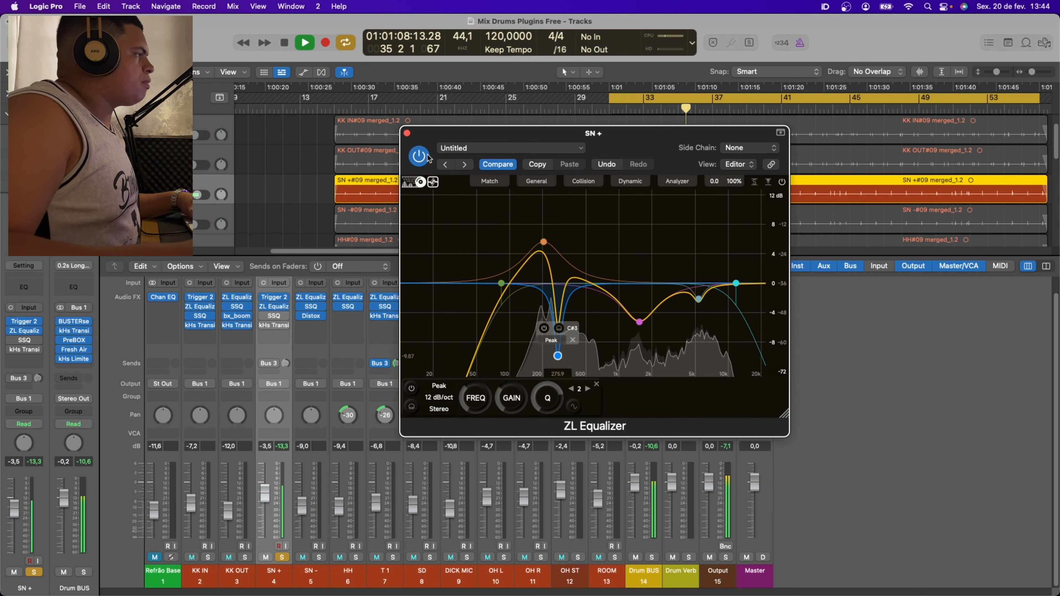
{"action": "key", "text": "space"}
Examine the mid cut, the high-frequency cut and the low-end filter in SN +'s ZL Equalizer
{"action": "left_click", "coordinate": [640, 321]}
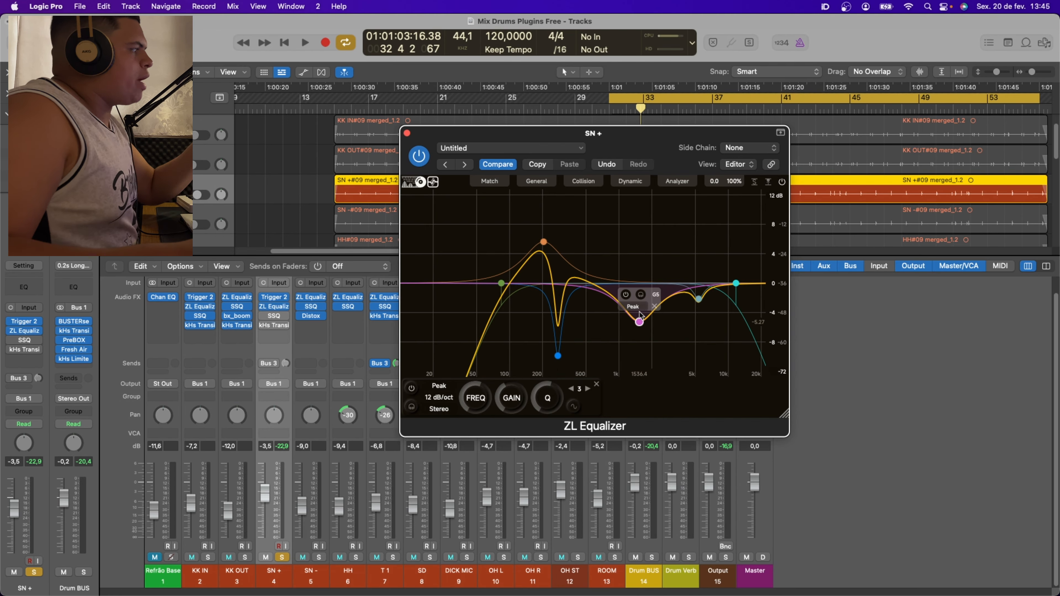
{"action": "left_click", "coordinate": [699, 301]}
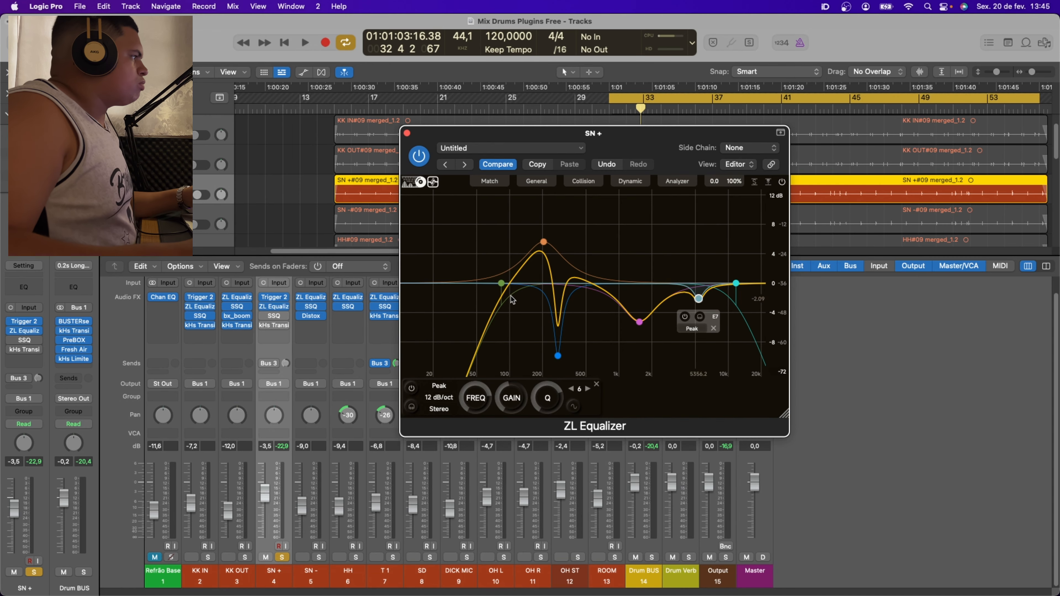
{"action": "left_click", "coordinate": [502, 284]}
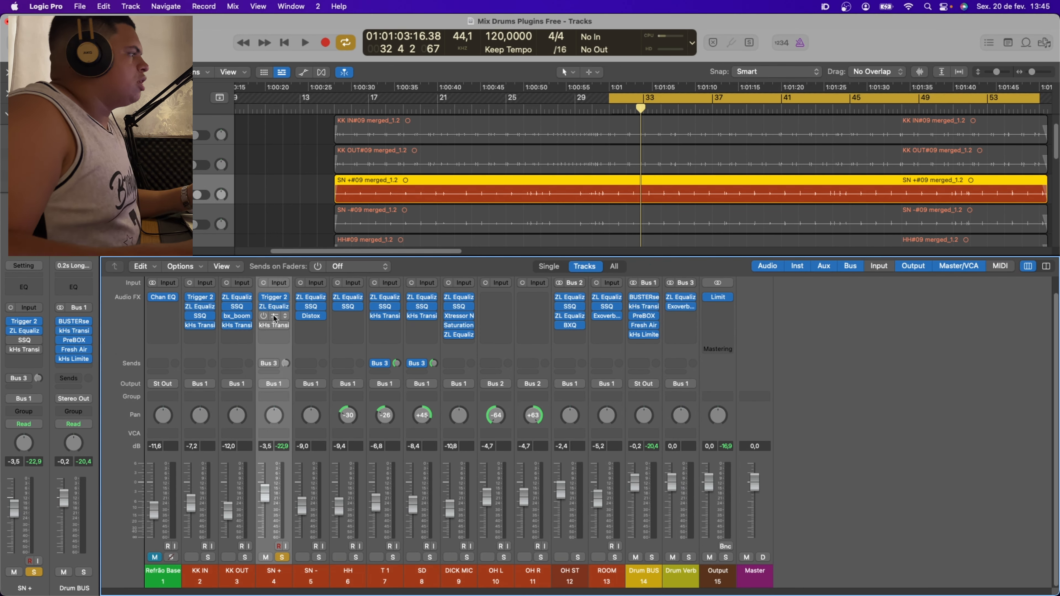
Show SN +'s SSQ and kHs Transient Shaper settings, and enable the Transient Shaper during playback to compare the snare's sound
{"action": "left_click", "coordinate": [274, 316]}
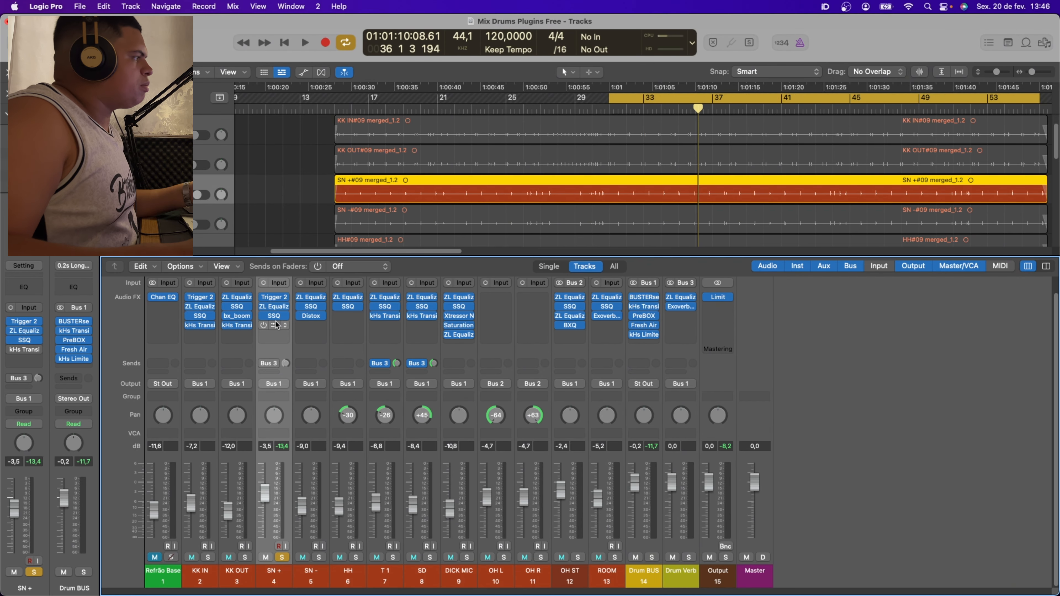
{"action": "left_click", "coordinate": [276, 325]}
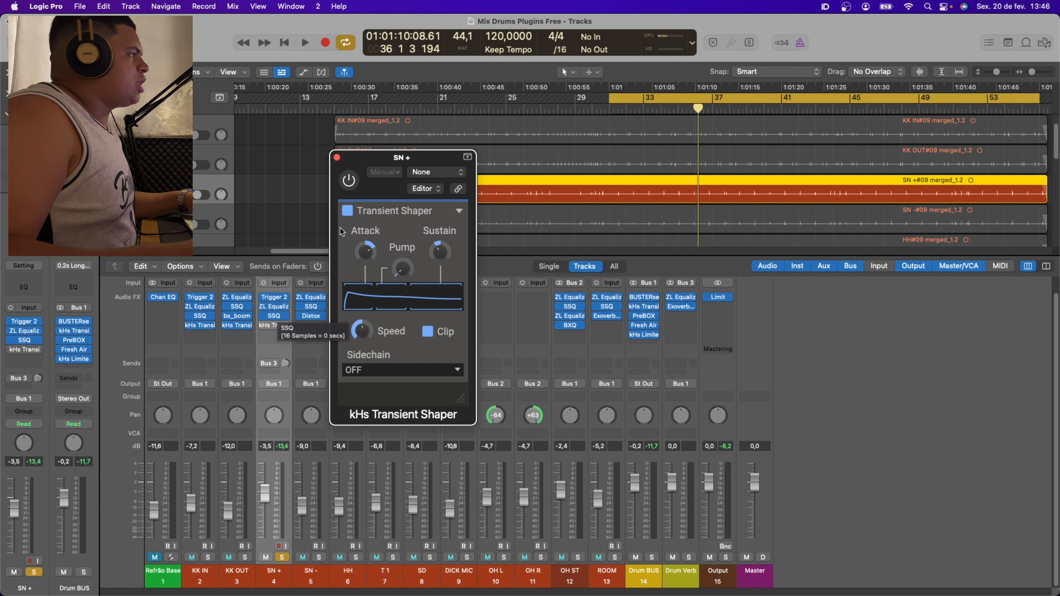
{"action": "key", "text": "space"}
{"action": "key", "text": "space"}
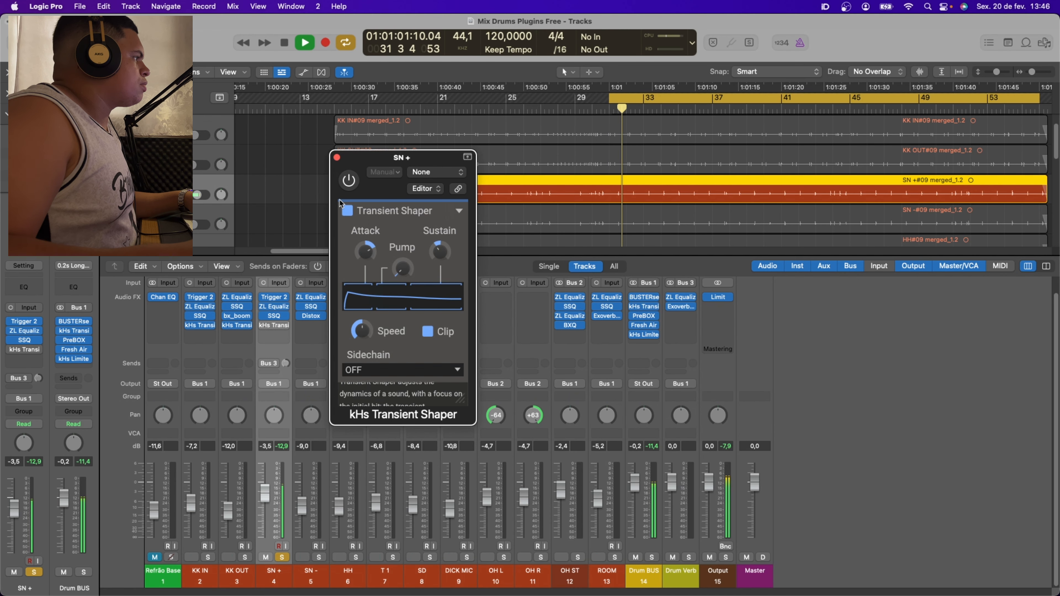
{"action": "left_click", "coordinate": [264, 325]}
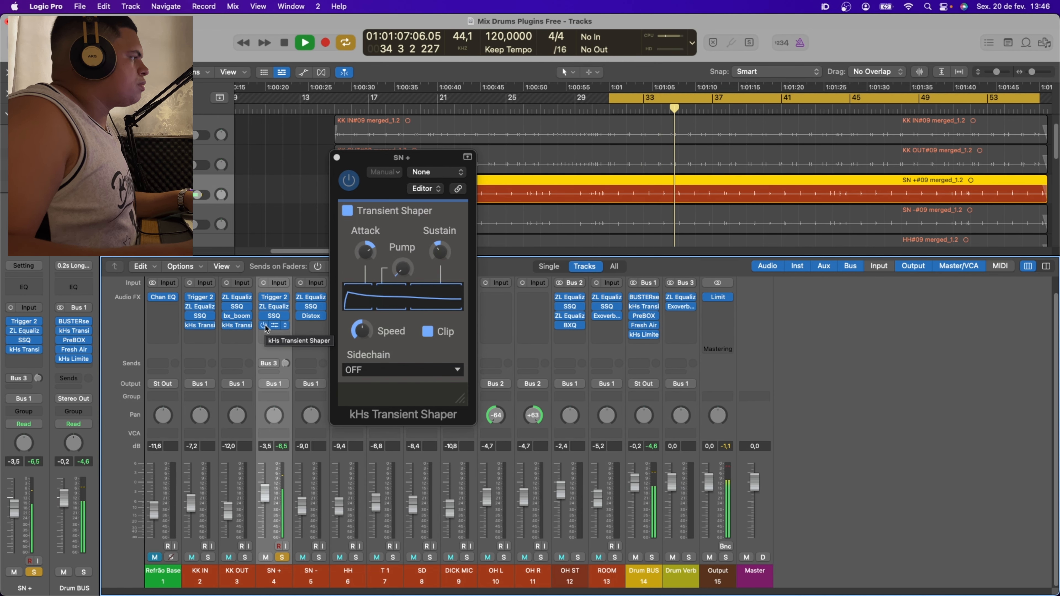
{"action": "key", "text": "space"}
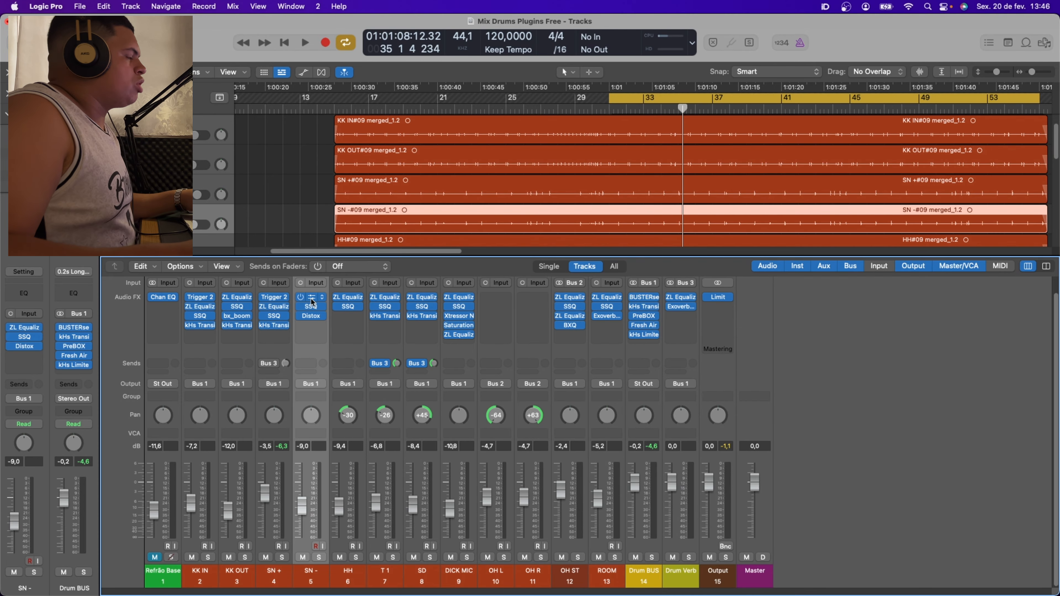
Select SN - and examine the filter and mid cuts in its ZL Equalizer
{"action": "left_click", "coordinate": [312, 301]}
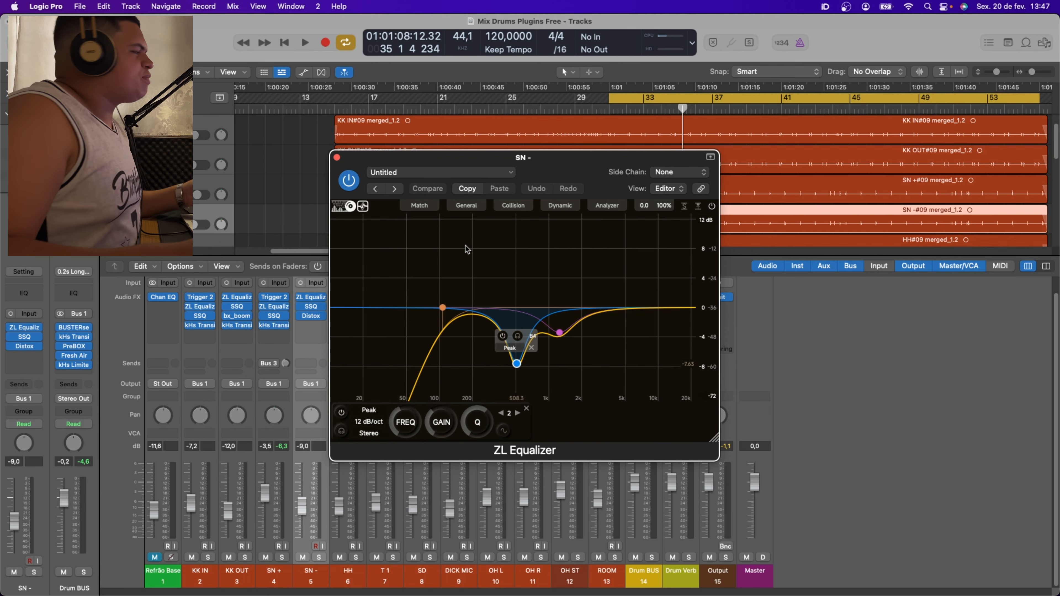
{"action": "left_click", "coordinate": [315, 297]}
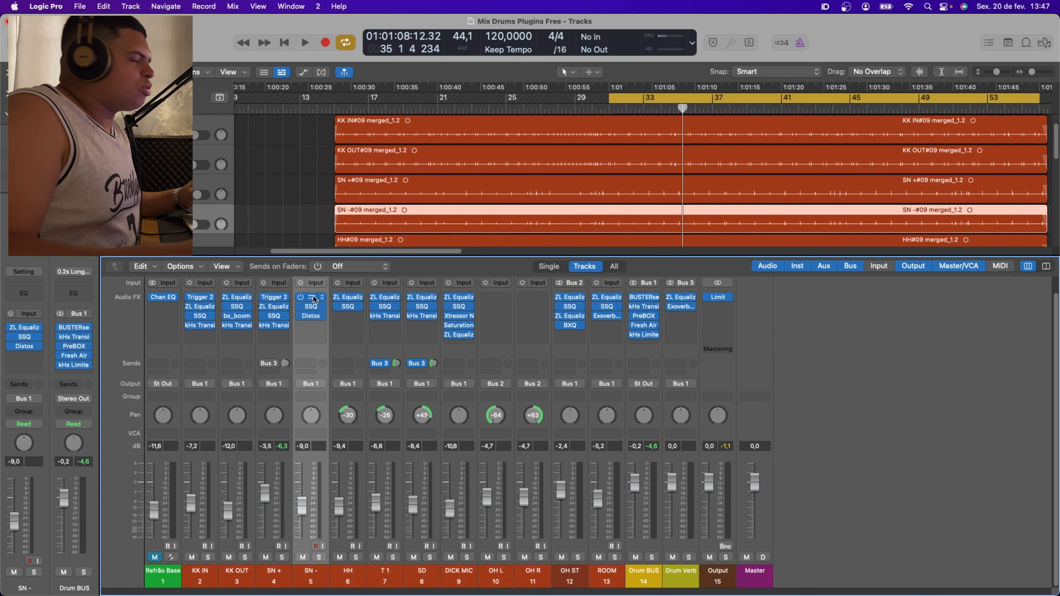
{"action": "left_click", "coordinate": [314, 299]}
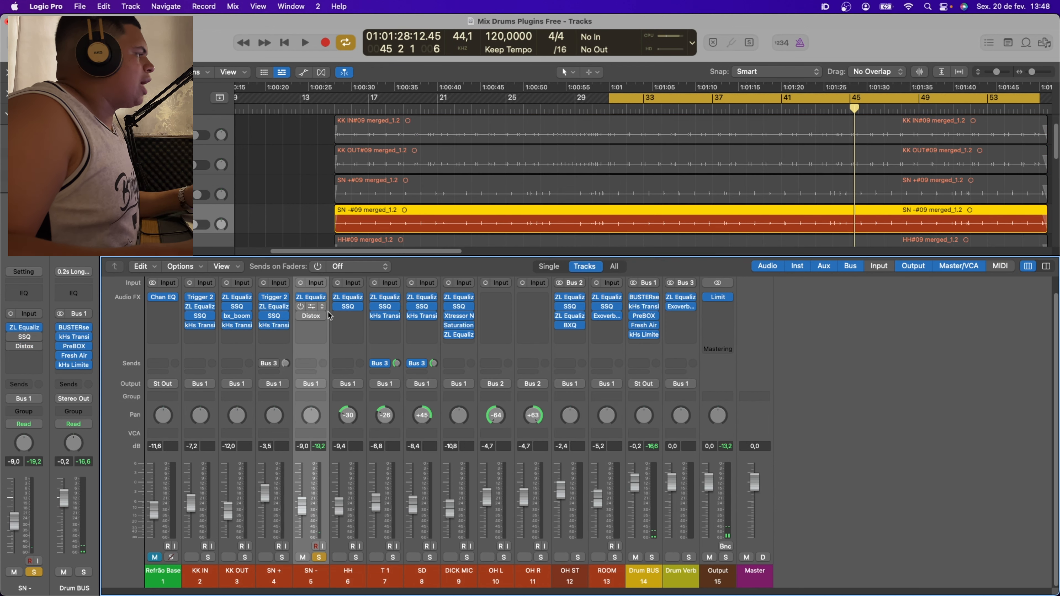
Review the SSQ and Distox plug-ins on SN - and take the channel out of solo
{"action": "left_click", "coordinate": [310, 306]}
{"action": "left_click_drag", "start_coordinate": [564, 173], "coordinate": [610, 239]}
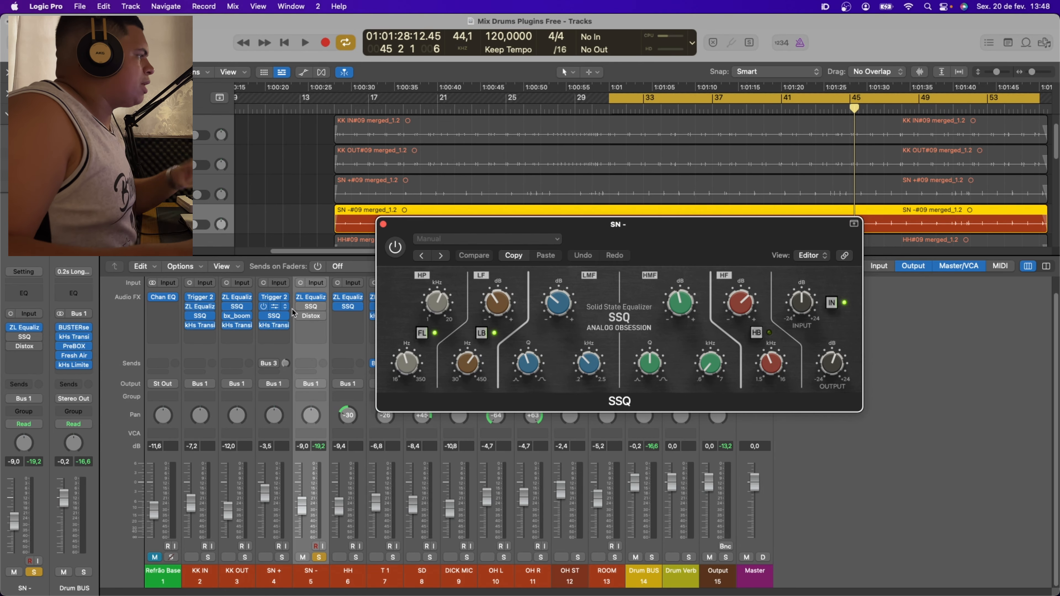
{"action": "left_click", "coordinate": [312, 316]}
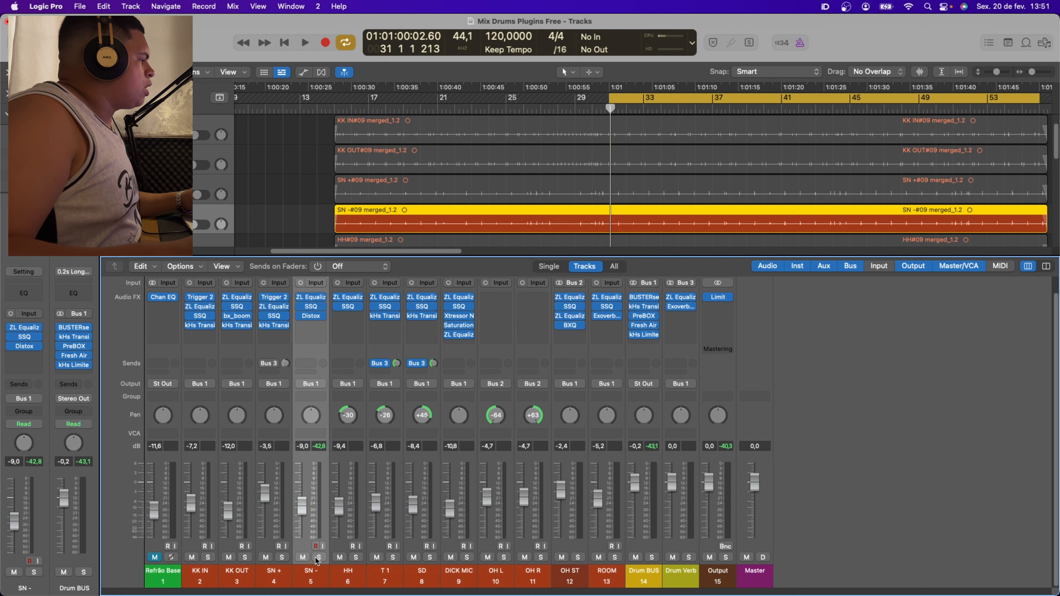
{"action": "left_click", "coordinate": [318, 558]}
Select SN + and SN - together, bypass all their plug-ins and play both channels soloed to hear them unprocessed
{"action": "left_click", "coordinate": [286, 582]}
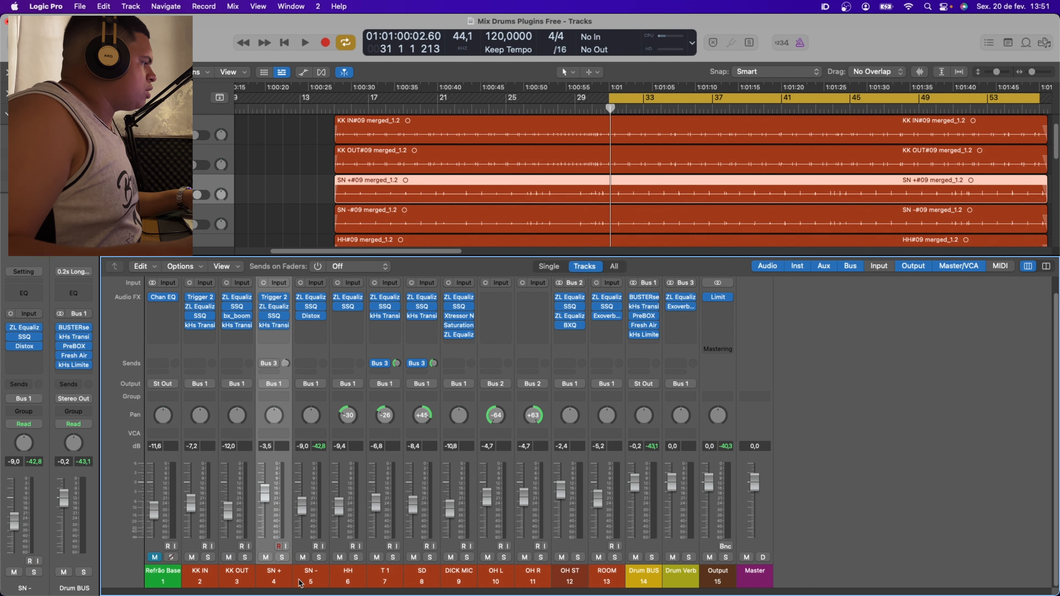
{"action": "left_click", "coordinate": [301, 582], "text": "shift"}
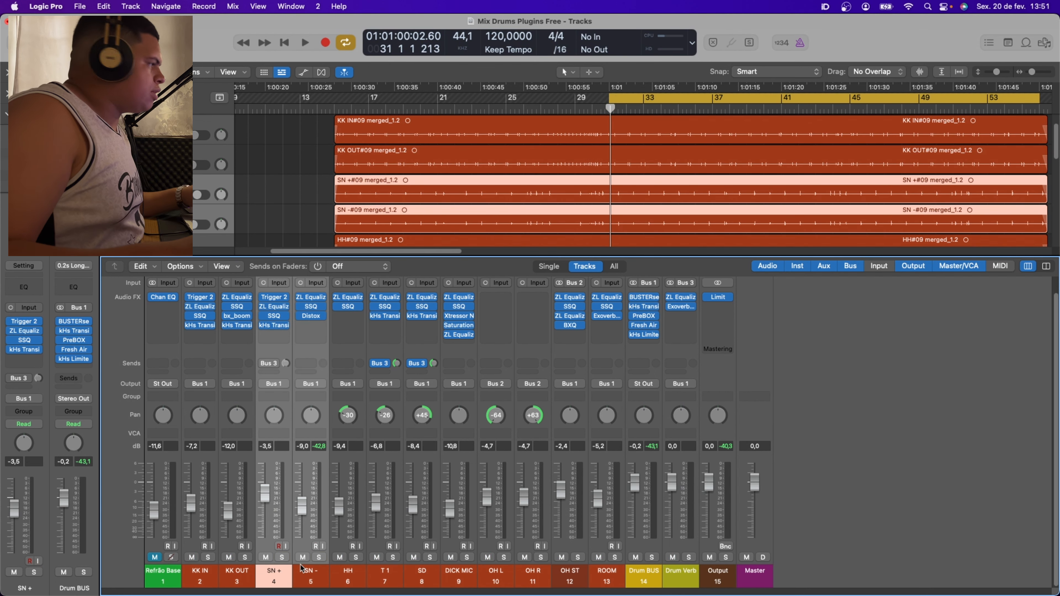
{"action": "left_click_drag", "start_coordinate": [263, 297], "coordinate": [262, 326]}
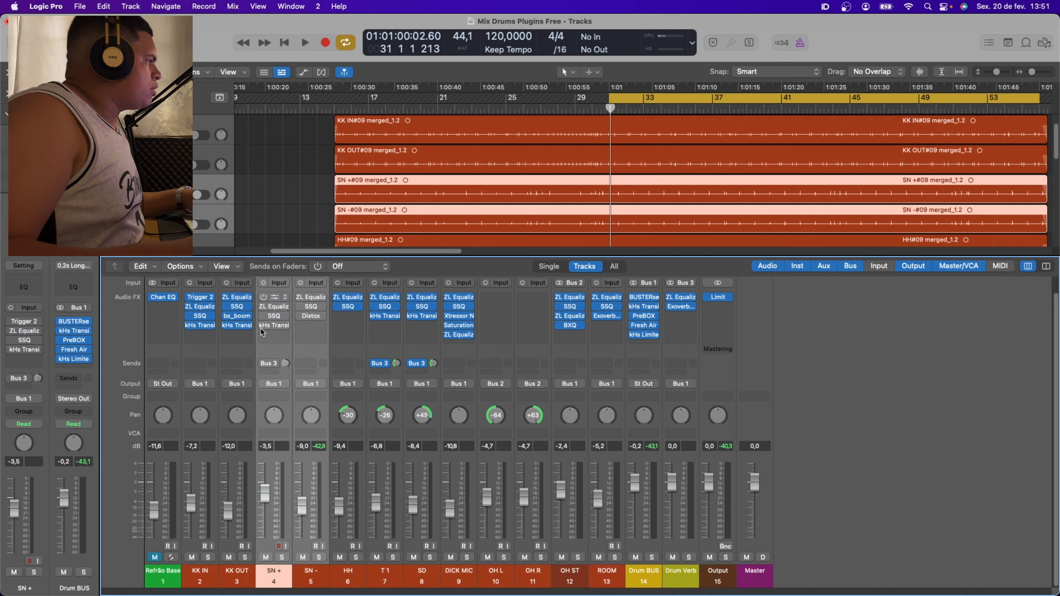
{"action": "key", "text": "space"}
{"action": "left_click", "coordinate": [282, 557]}
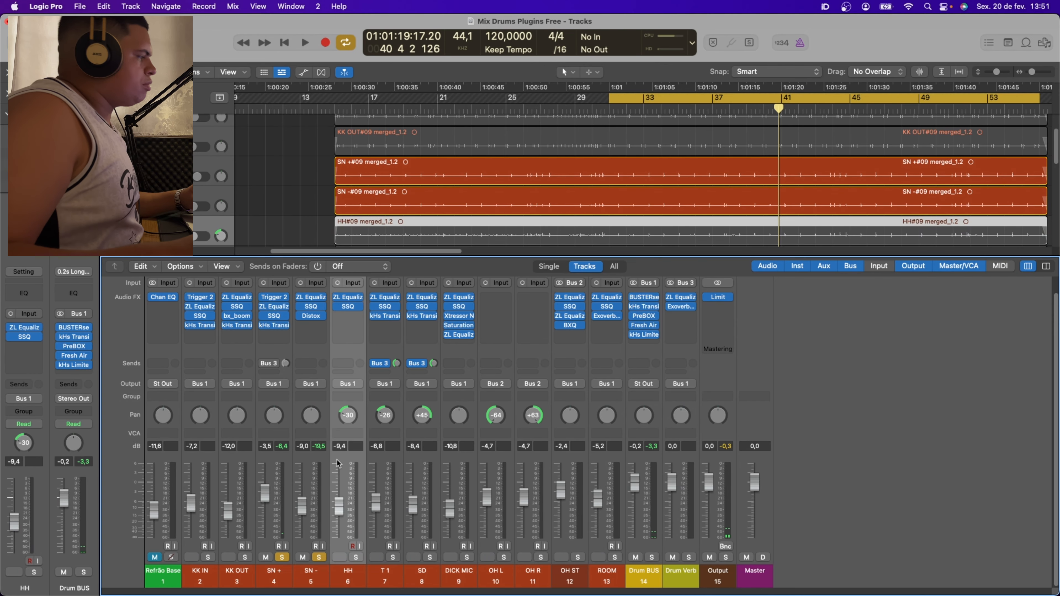
Solo only HH and move the cycle range earlier so that it starts shortly before bar 17
{"action": "left_click", "coordinate": [355, 557], "text": "alt"}
{"action": "key", "text": "space"}
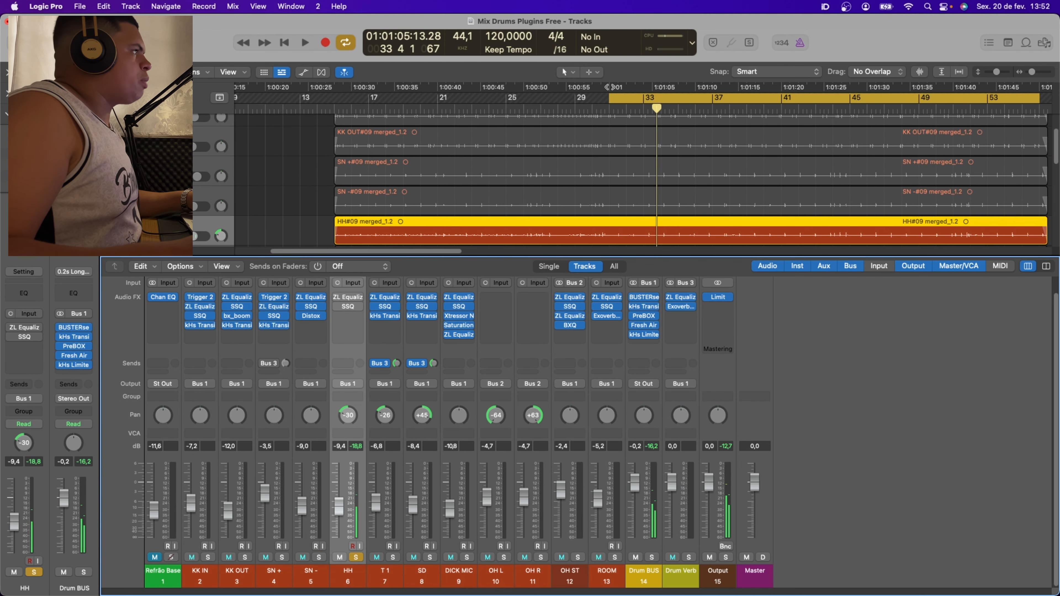
{"action": "left_click_drag", "start_coordinate": [627, 98], "coordinate": [325, 116]}
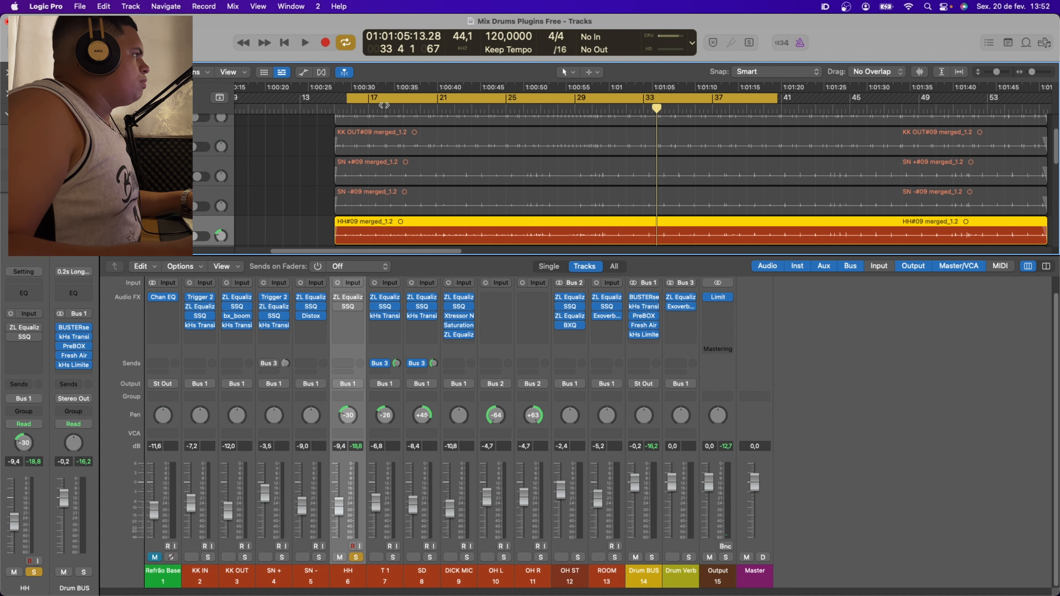
Play HH unprocessed and re-enable its ZL Equalizer and SSQ during playback to compare the sound
{"action": "key", "text": "space"}
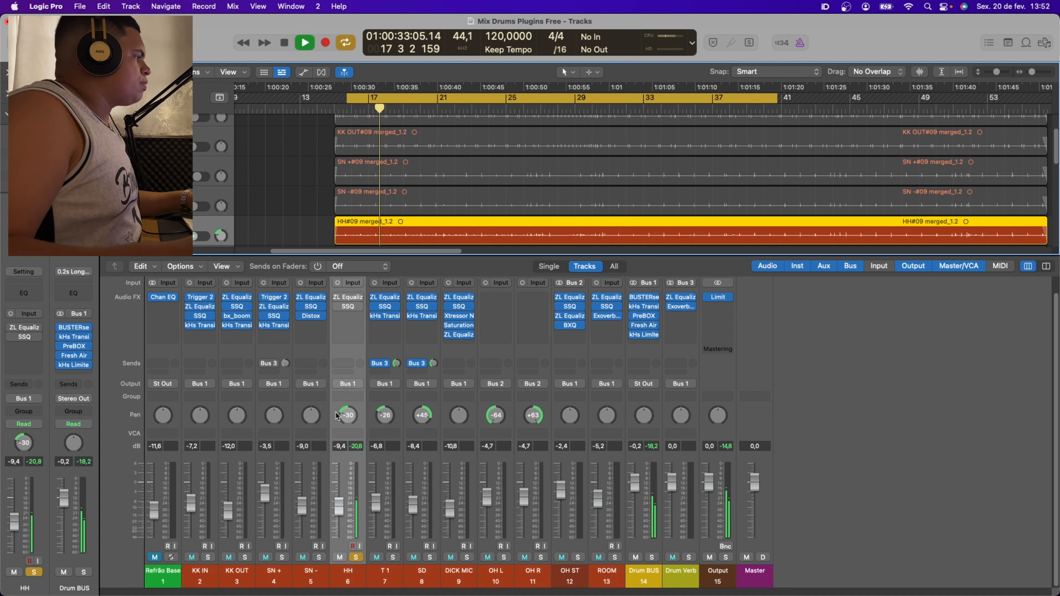
{"action": "left_click", "coordinate": [338, 297]}
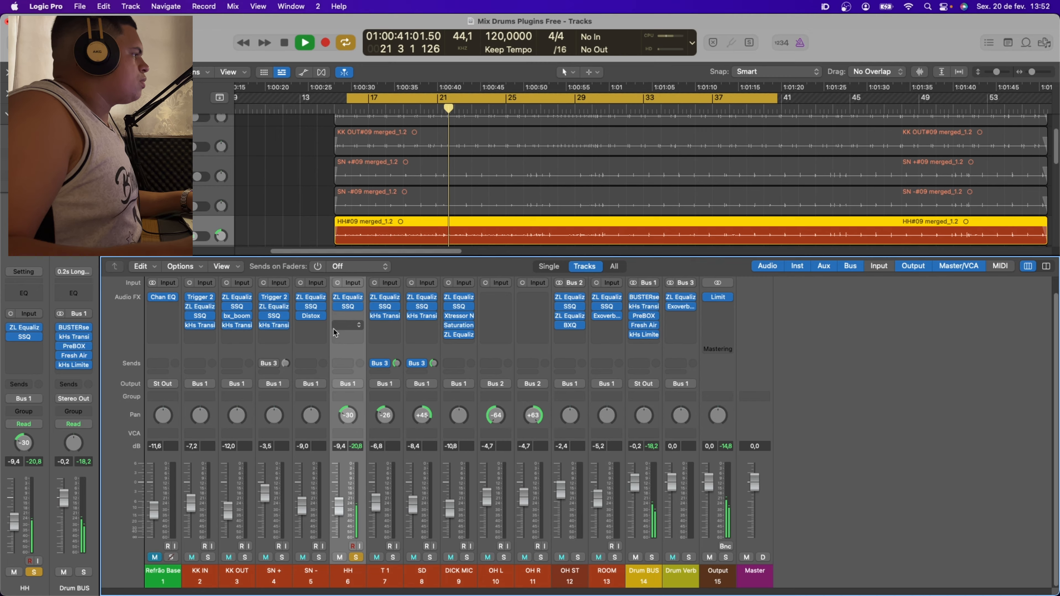
{"action": "key", "text": "space"}
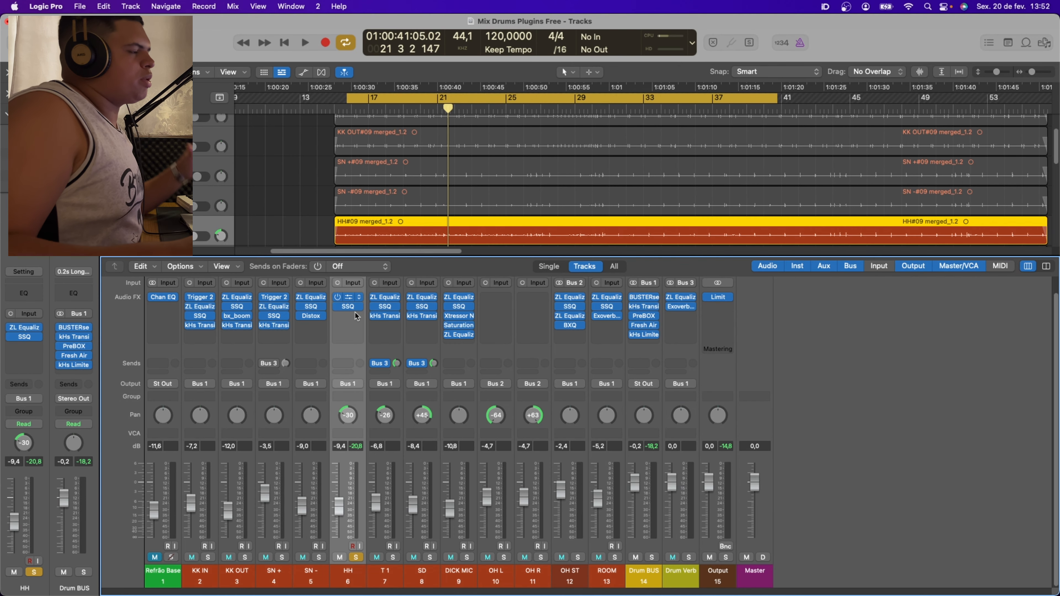
Open HH's ZL Equalizer, move its window aside and set the High Pass band to about 1394.5 Hz
{"action": "left_click", "coordinate": [347, 300]}
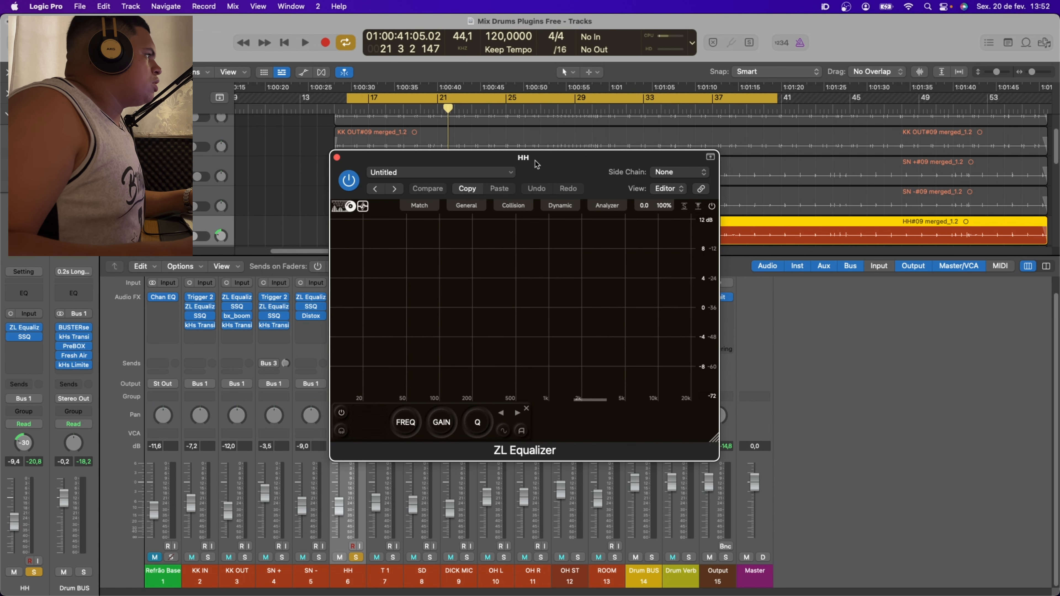
{"action": "left_click_drag", "start_coordinate": [537, 164], "coordinate": [652, 168]}
{"action": "double_click", "coordinate": [681, 311]}
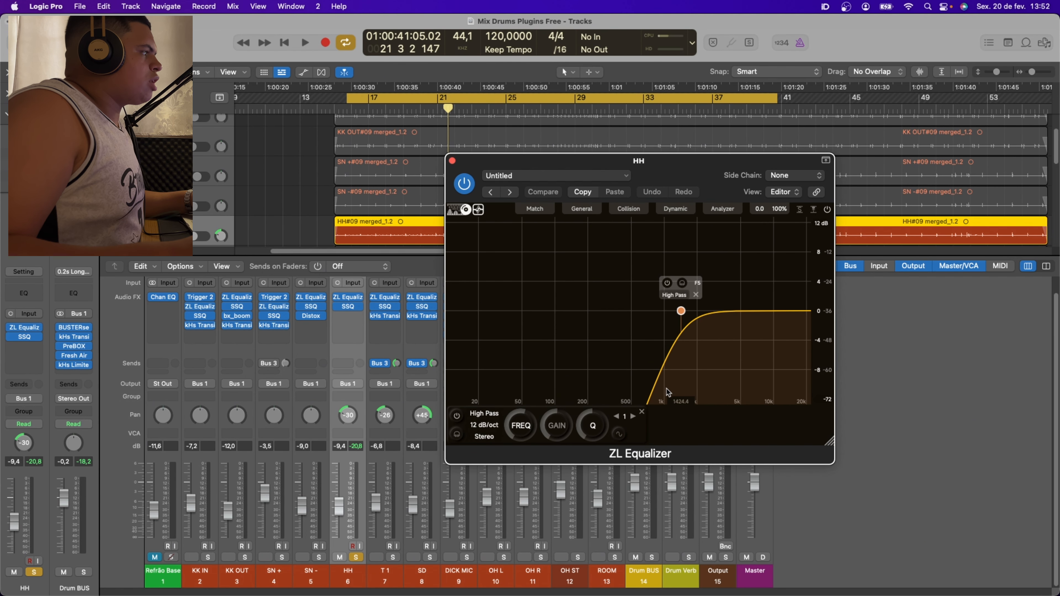
{"action": "left_click_drag", "start_coordinate": [682, 310], "coordinate": [680, 311]}
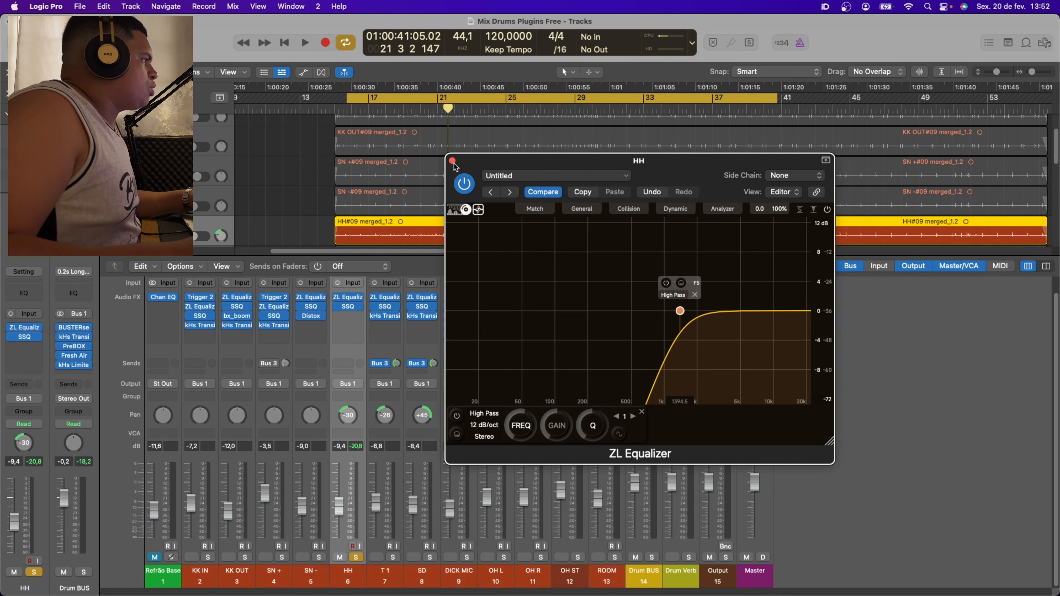
{"action": "left_click", "coordinate": [347, 296]}
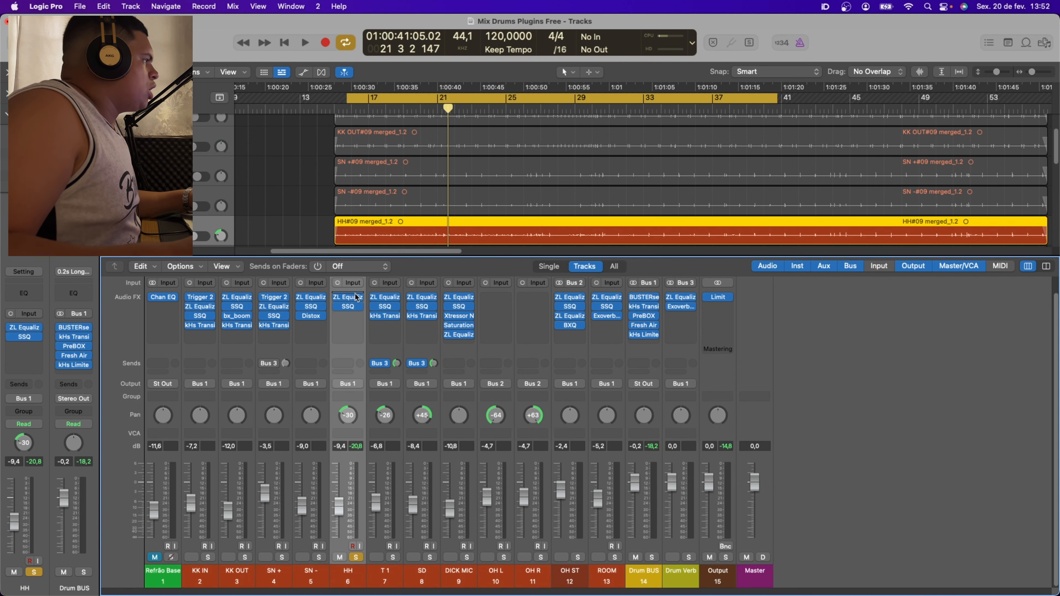
Open HH's SSQ and examine its equalizer settings, including the high-frequency band
{"action": "left_click", "coordinate": [346, 310]}
{"action": "left_click", "coordinate": [339, 316]}
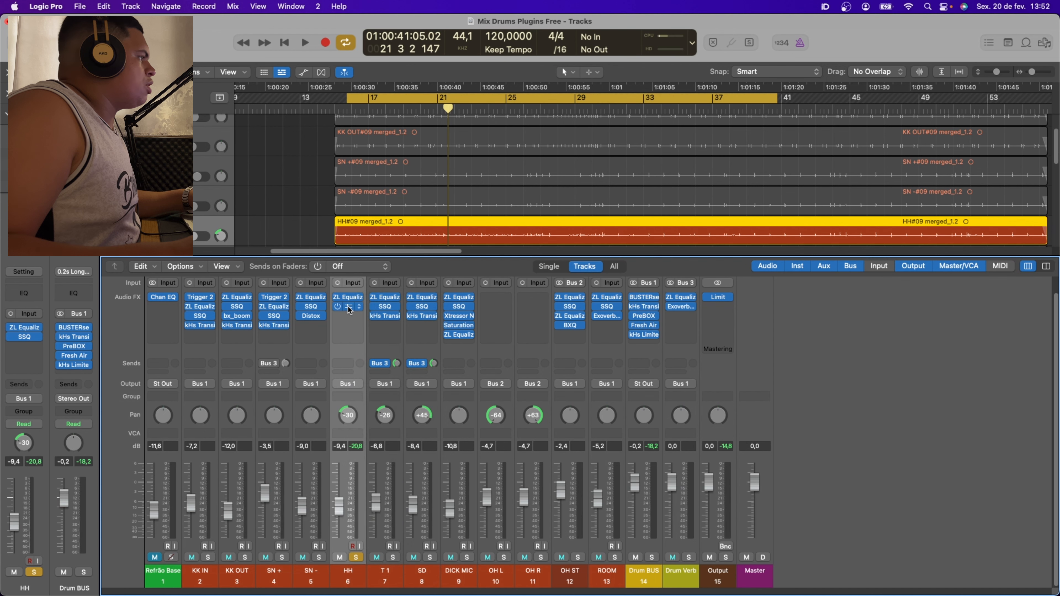
{"action": "left_click", "coordinate": [385, 304]}
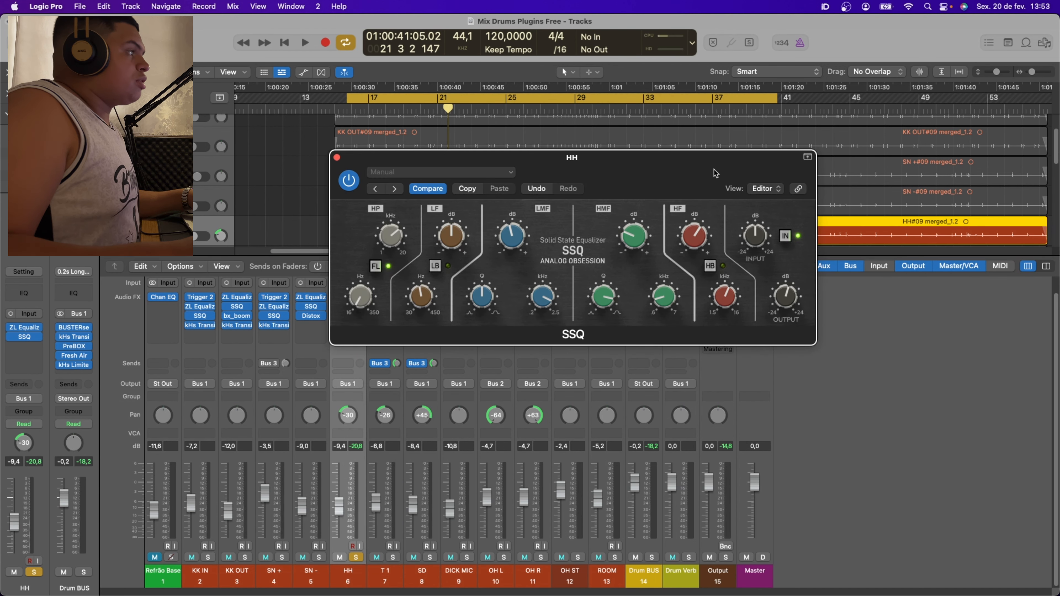
{"action": "mouse_move", "coordinate": [731, 296]}
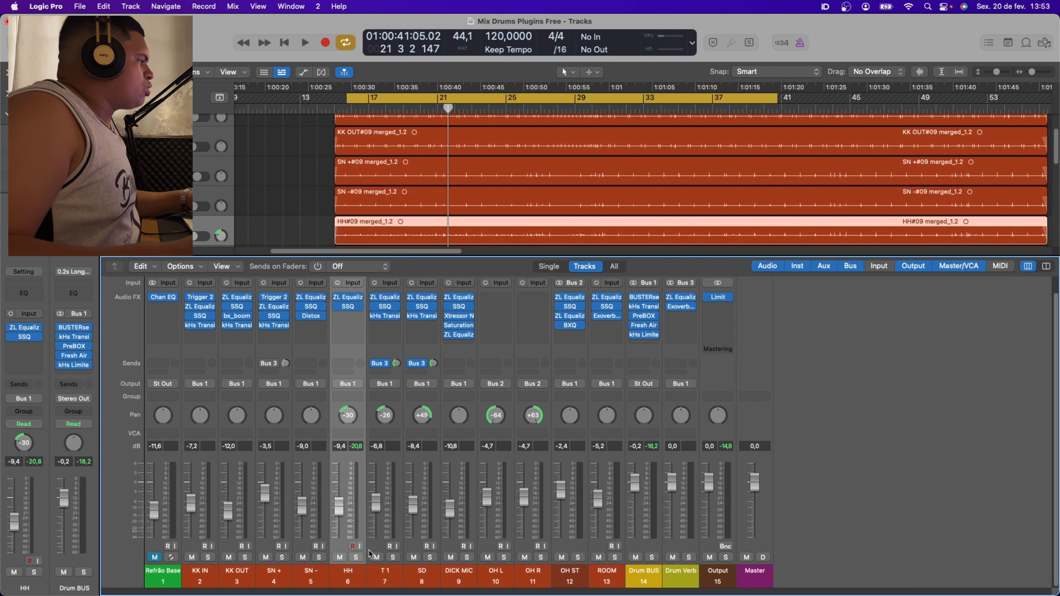
Select the T 1 channel and bypass all plug-ins on both T 1 and SD
{"action": "left_click", "coordinate": [369, 549]}
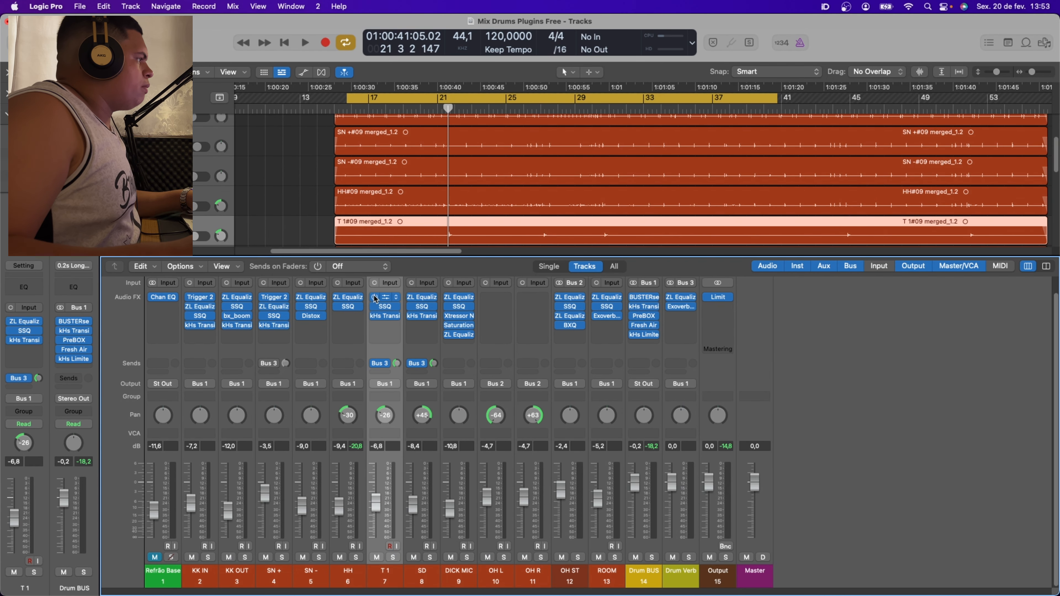
{"action": "mouse_move", "coordinate": [377, 300]}
{"action": "left_click_drag", "start_coordinate": [375, 299], "coordinate": [376, 320]}
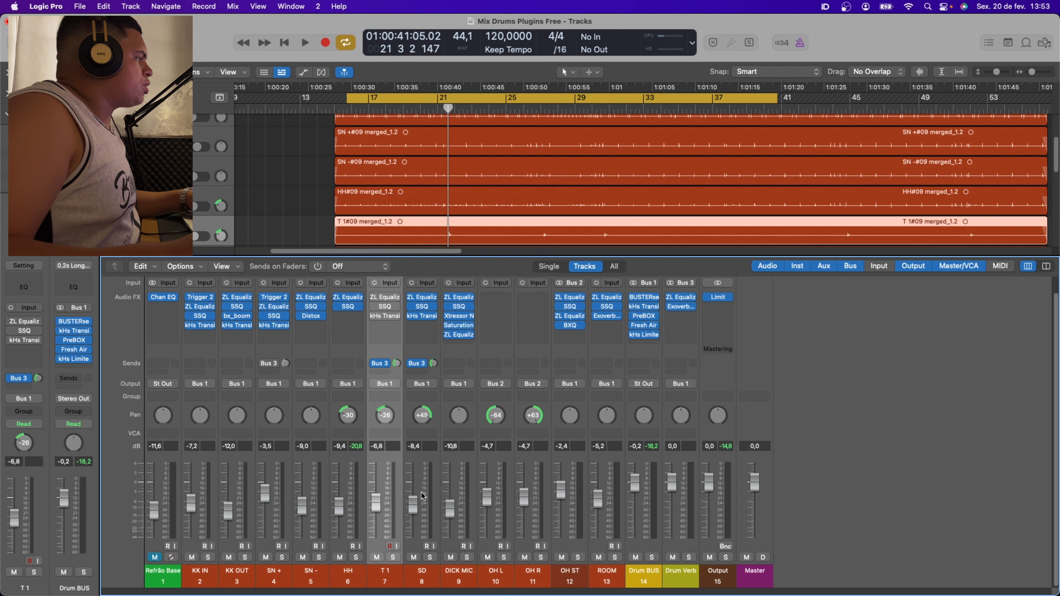
{"action": "mouse_move", "coordinate": [413, 300]}
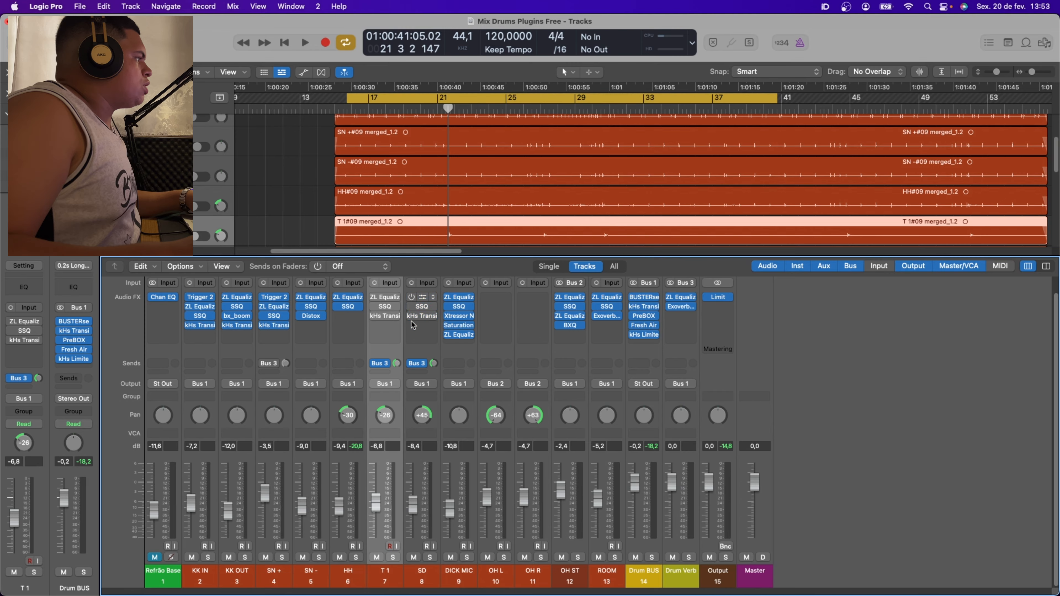
Turn off the Bus 3 sends on T 1 and SD, solo both channels and play them unprocessed, replaying from about bar 26
{"action": "left_click", "coordinate": [433, 425]}
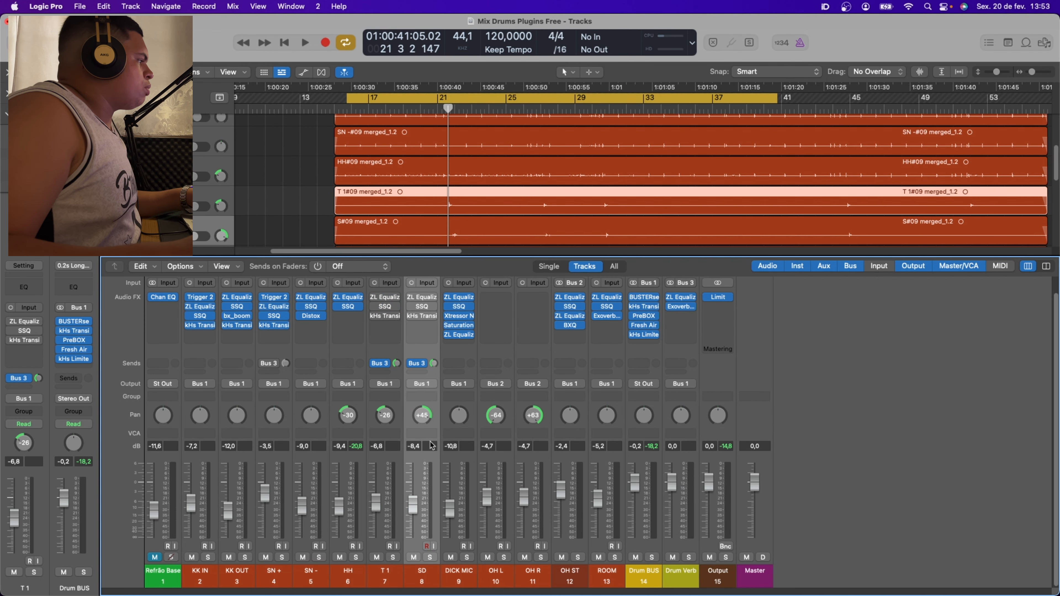
{"action": "left_click", "coordinate": [386, 542]}
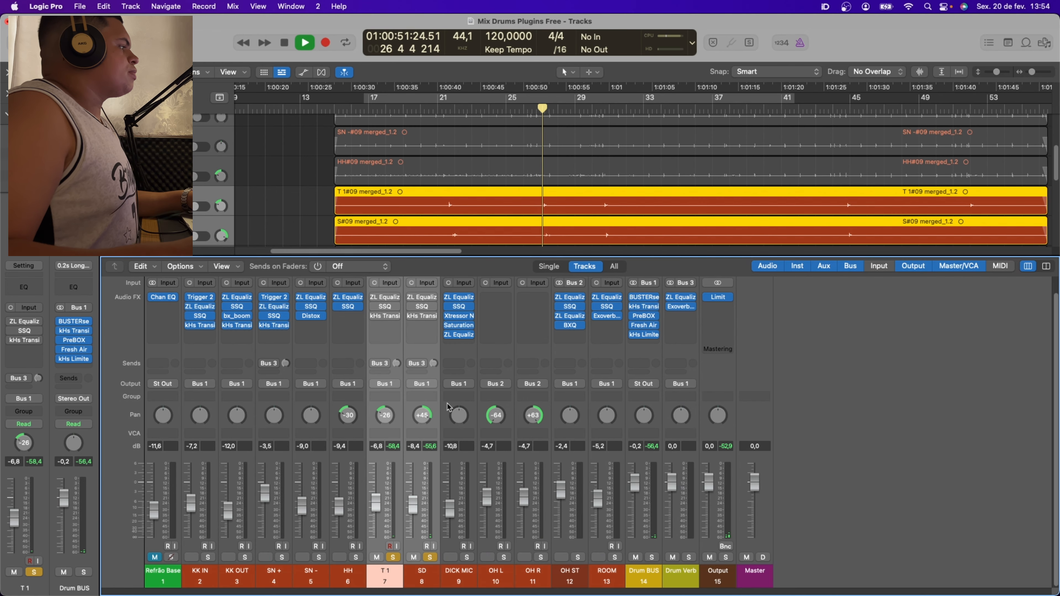
{"action": "key", "text": "space"}
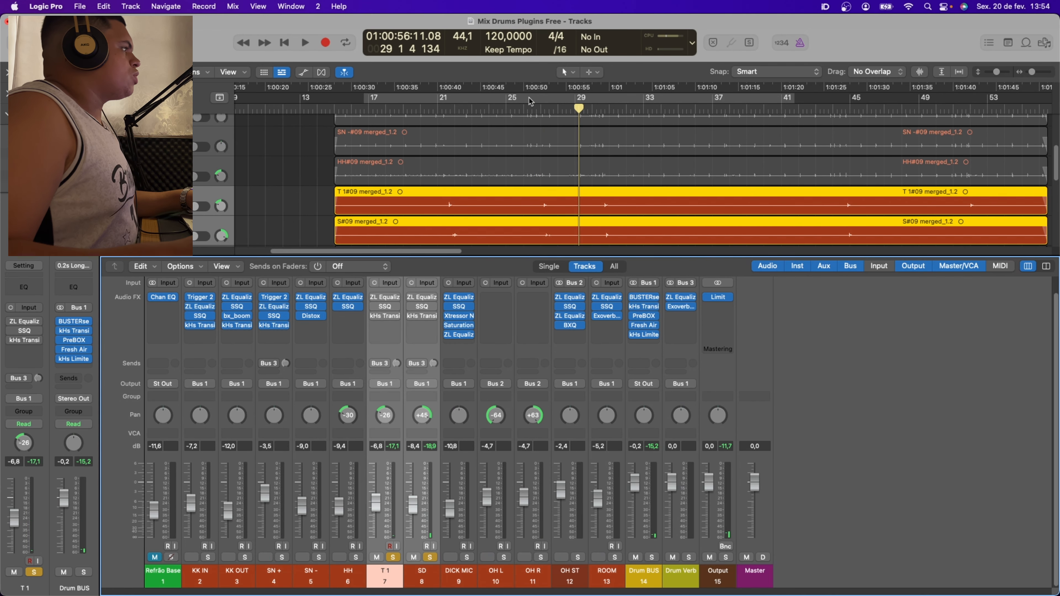
{"action": "left_click", "coordinate": [531, 99]}
{"action": "left_click", "coordinate": [531, 99]}
{"action": "left_click", "coordinate": [533, 109]}
{"action": "key", "text": "space"}
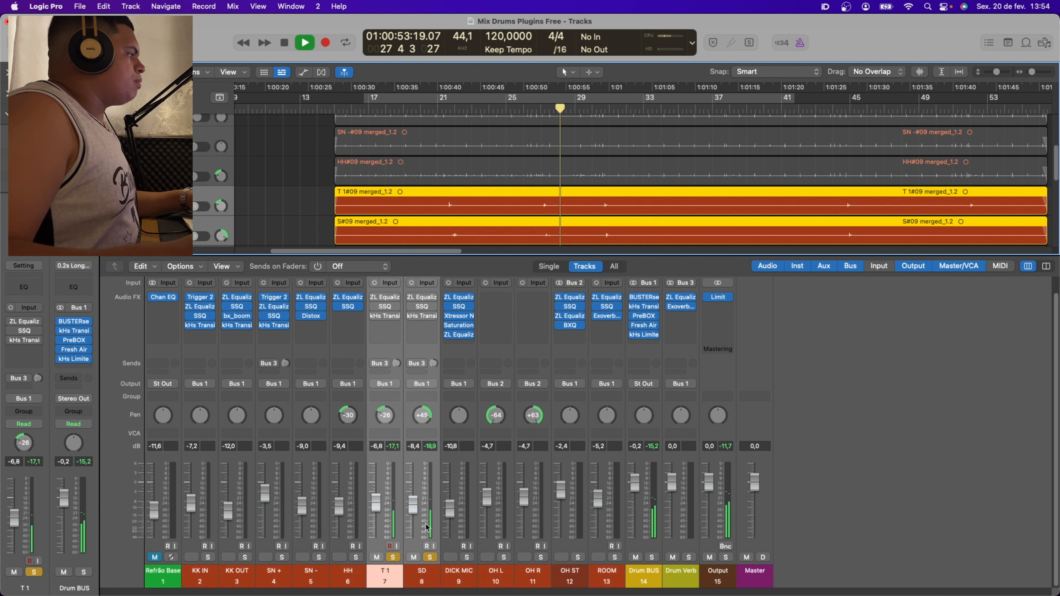
{"action": "key", "text": "space"}
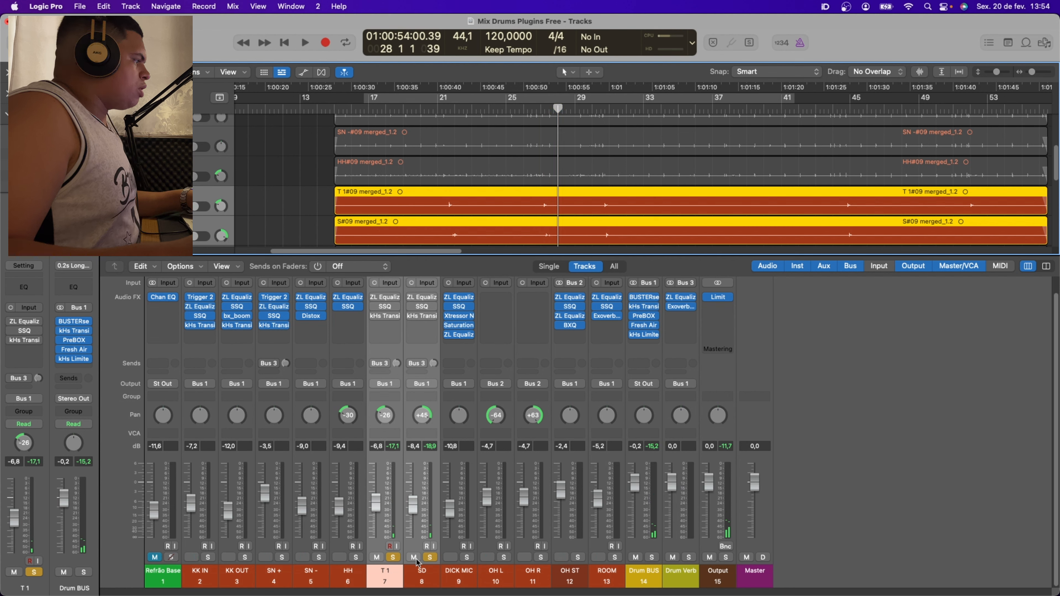
Re-enable all plug-ins on T 1 and SD, replay the soloed toms to compare the sound, and clear both solos
{"action": "left_click", "coordinate": [429, 558]}
{"action": "left_click", "coordinate": [392, 560]}
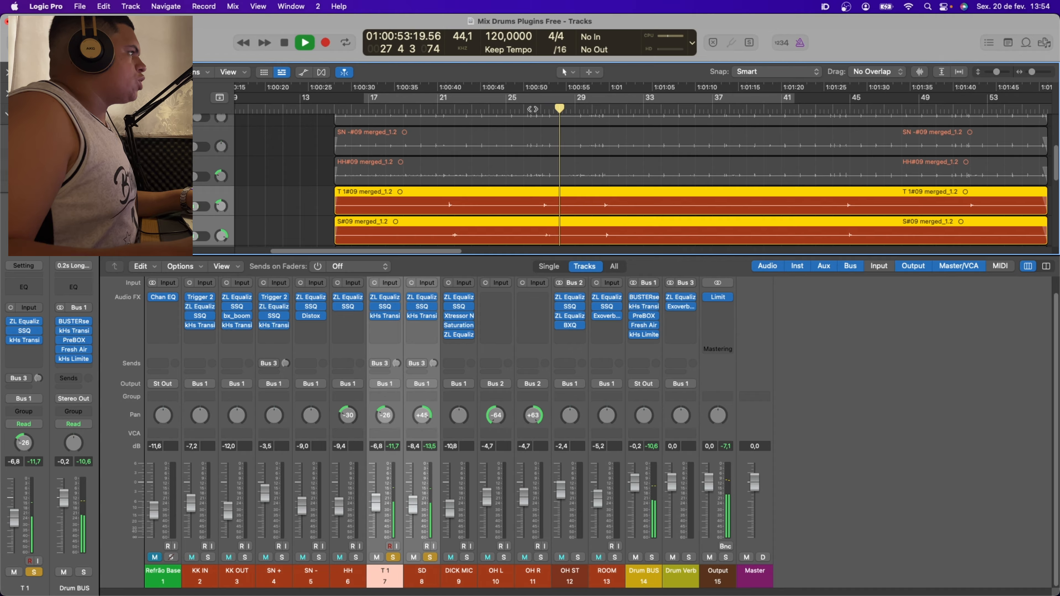
{"action": "left_click", "coordinate": [523, 111]}
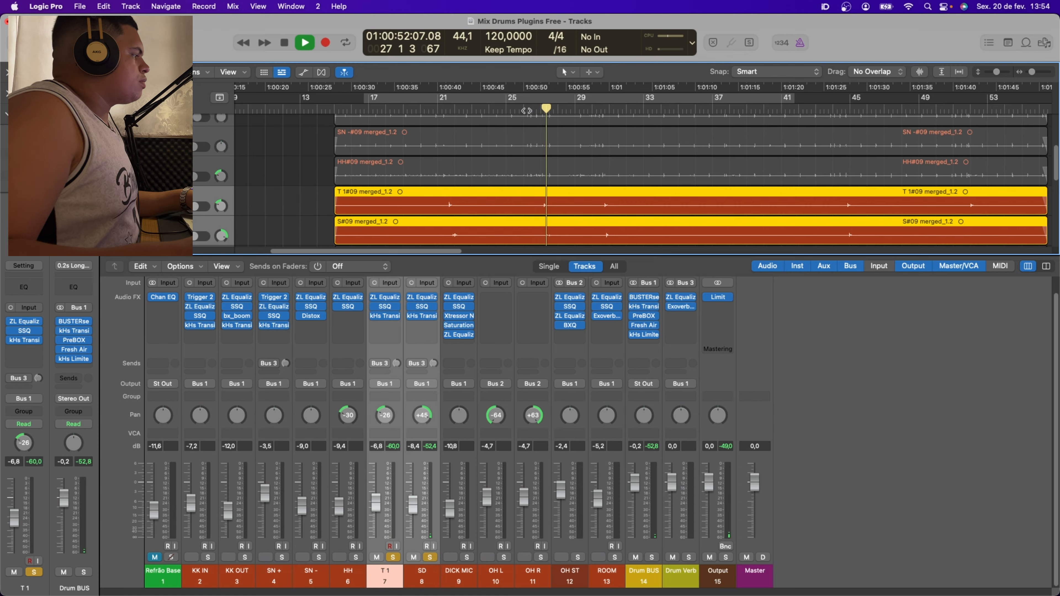
{"action": "key", "text": "space"}
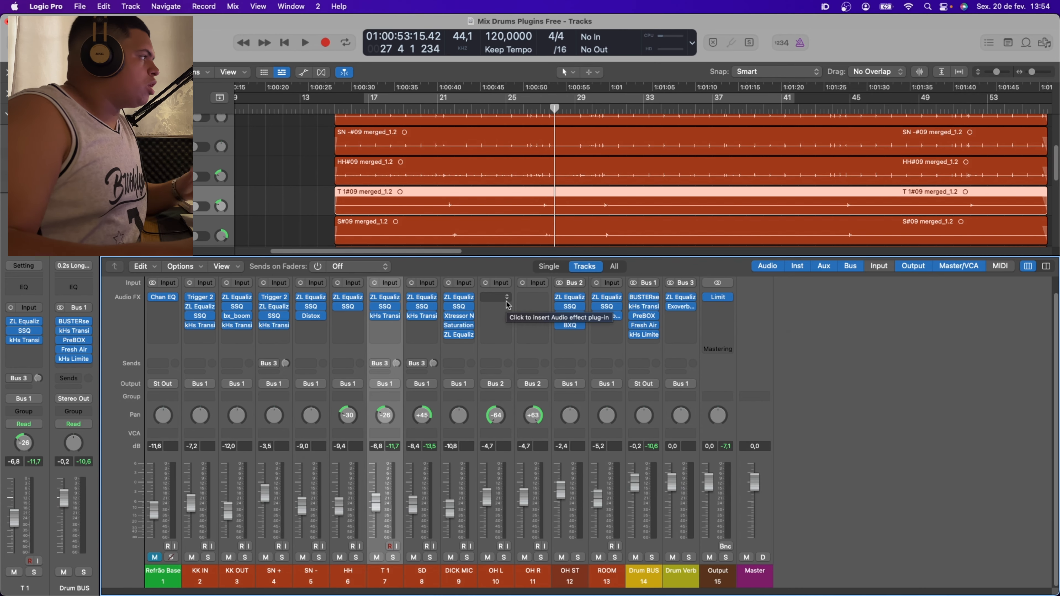
Open T 1's ZL Equalizer and examine its three Peak bands and Low Pass band
{"action": "key", "text": "x"}
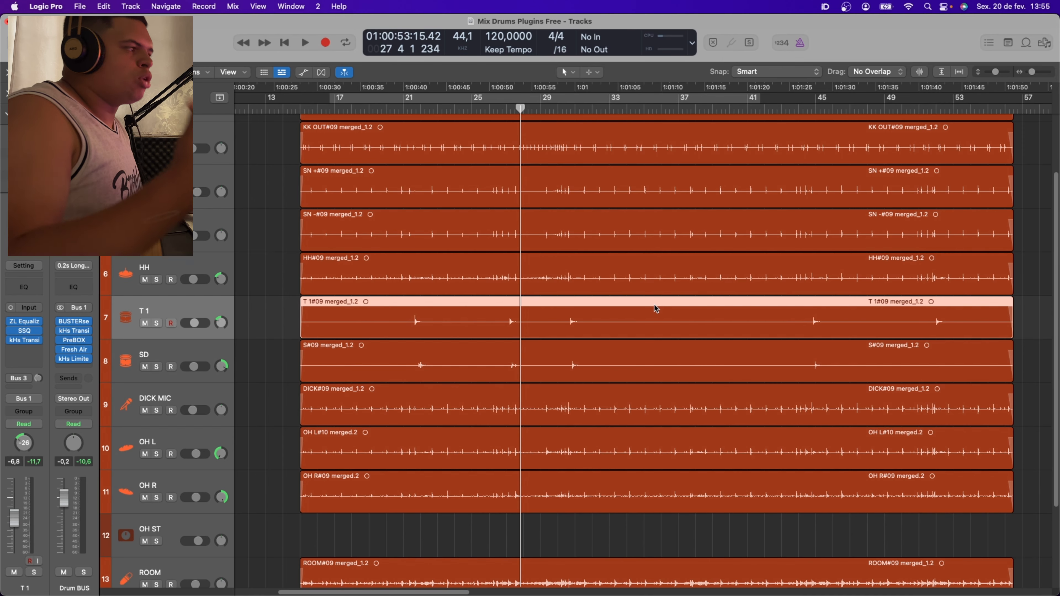
{"action": "key", "text": "x"}
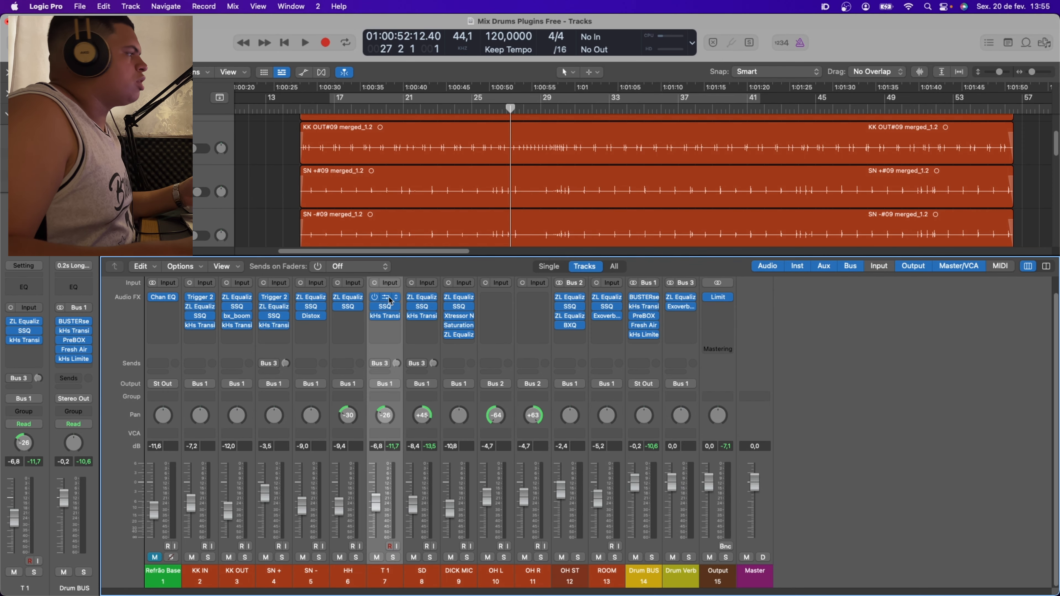
{"action": "left_click", "coordinate": [391, 298]}
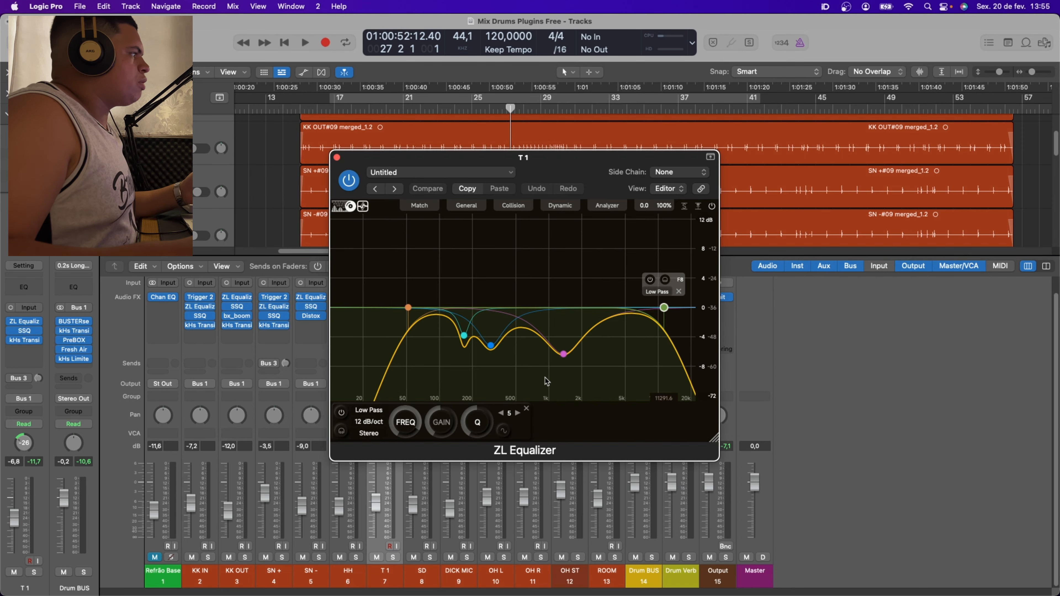
{"action": "left_click", "coordinate": [464, 336]}
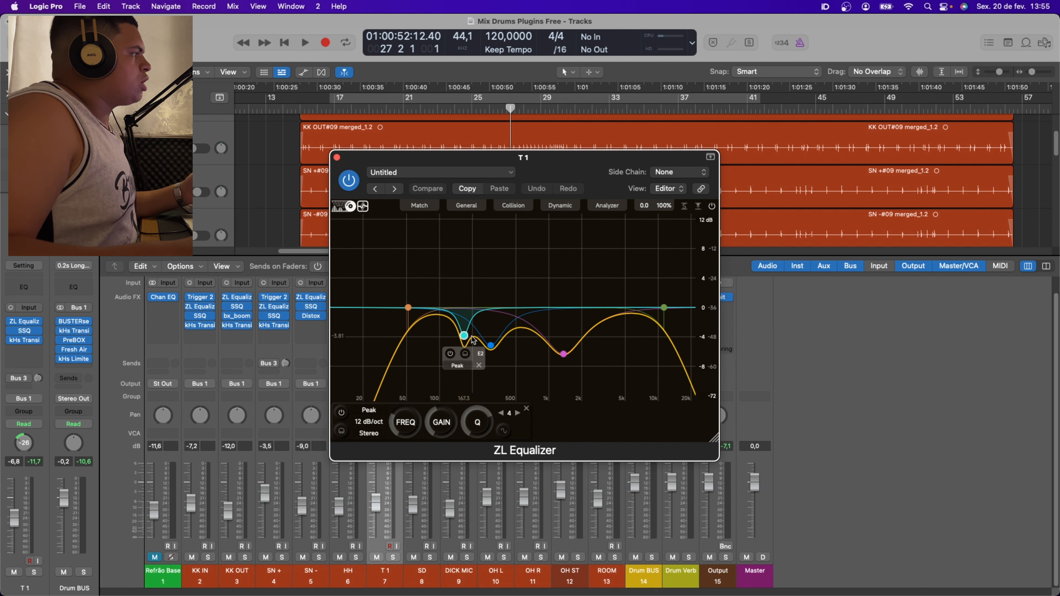
{"action": "left_click", "coordinate": [491, 345]}
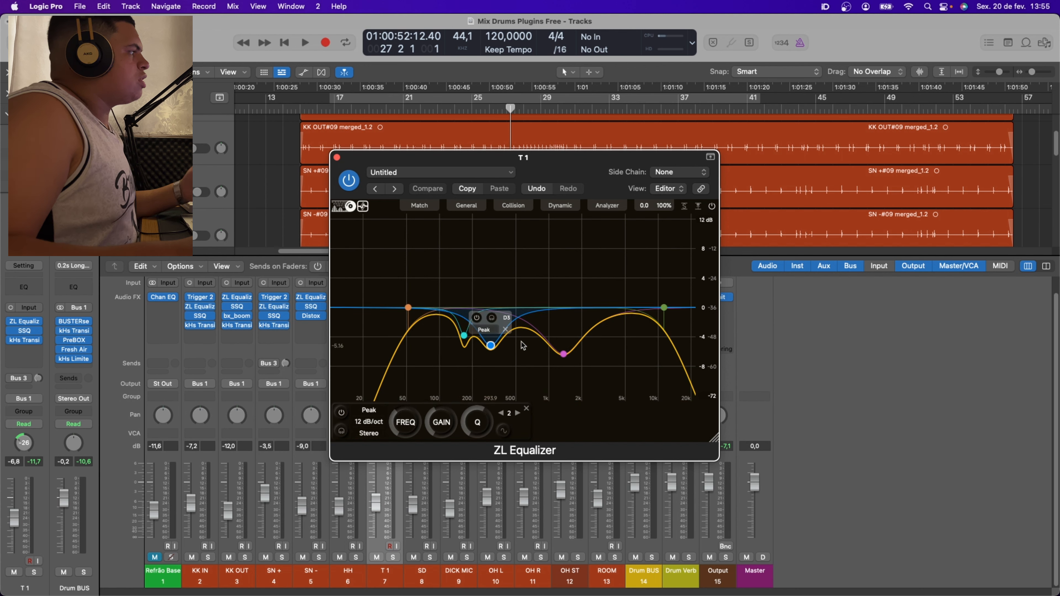
{"action": "left_click", "coordinate": [560, 356]}
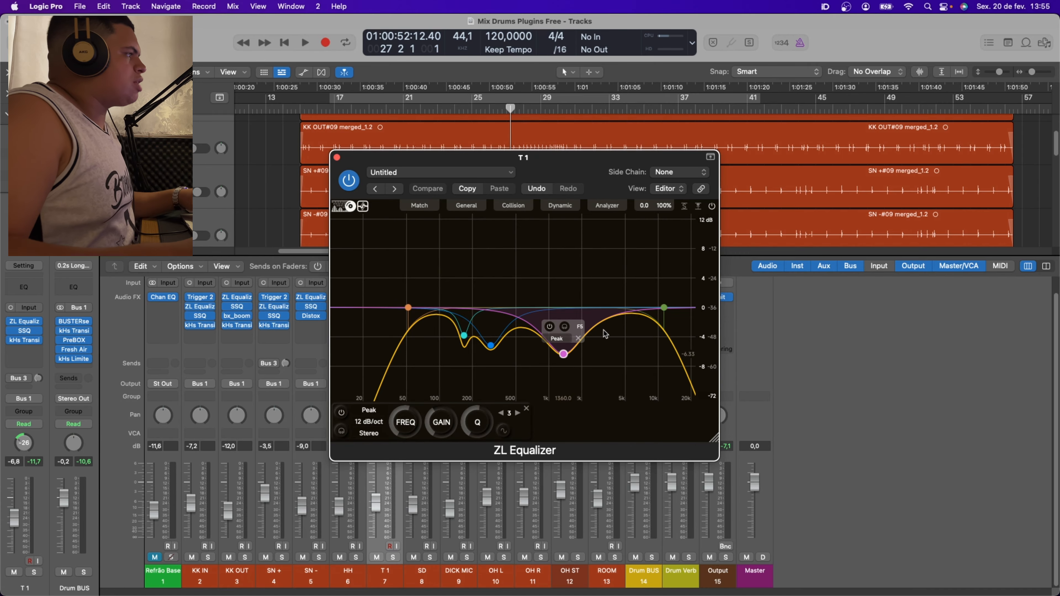
{"action": "left_click", "coordinate": [664, 308]}
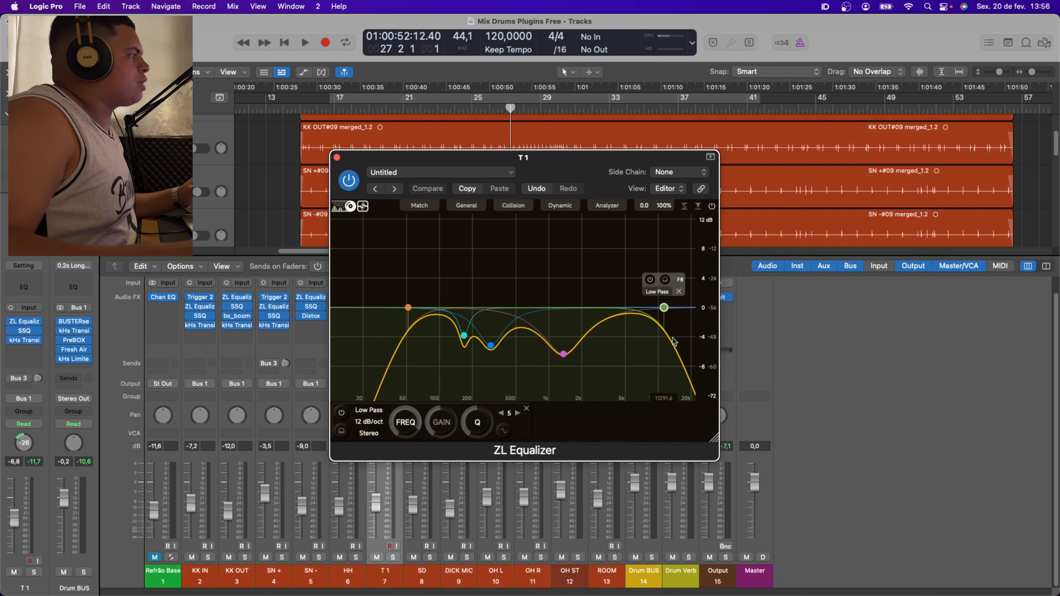
{"action": "key", "text": "super+w"}
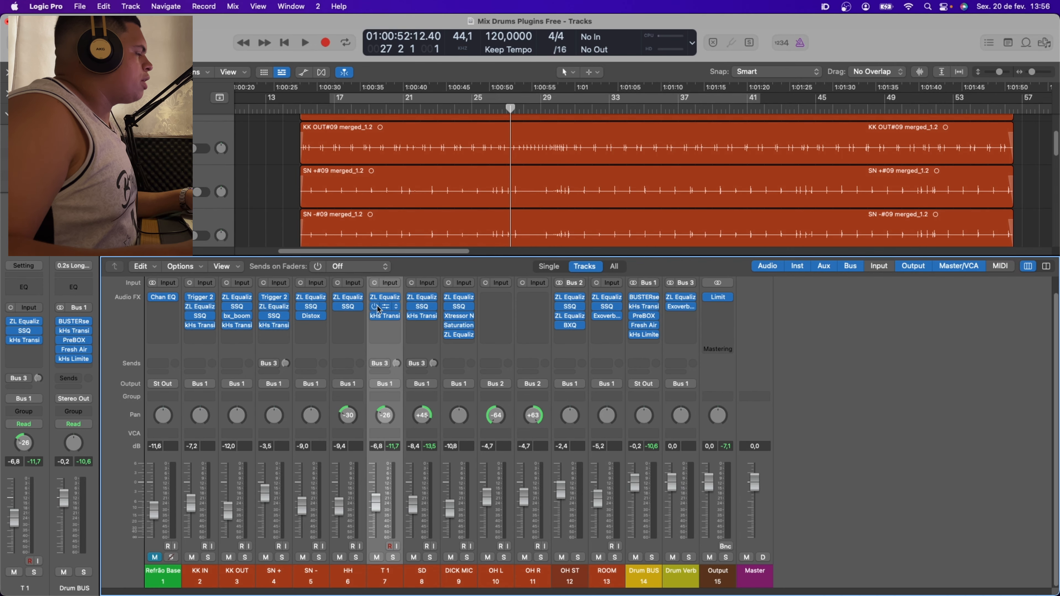
Open T 1's SSQ, move its window aside and examine the equalizer settings
{"action": "left_click", "coordinate": [378, 309]}
{"action": "left_click_drag", "start_coordinate": [589, 175], "coordinate": [604, 202]}
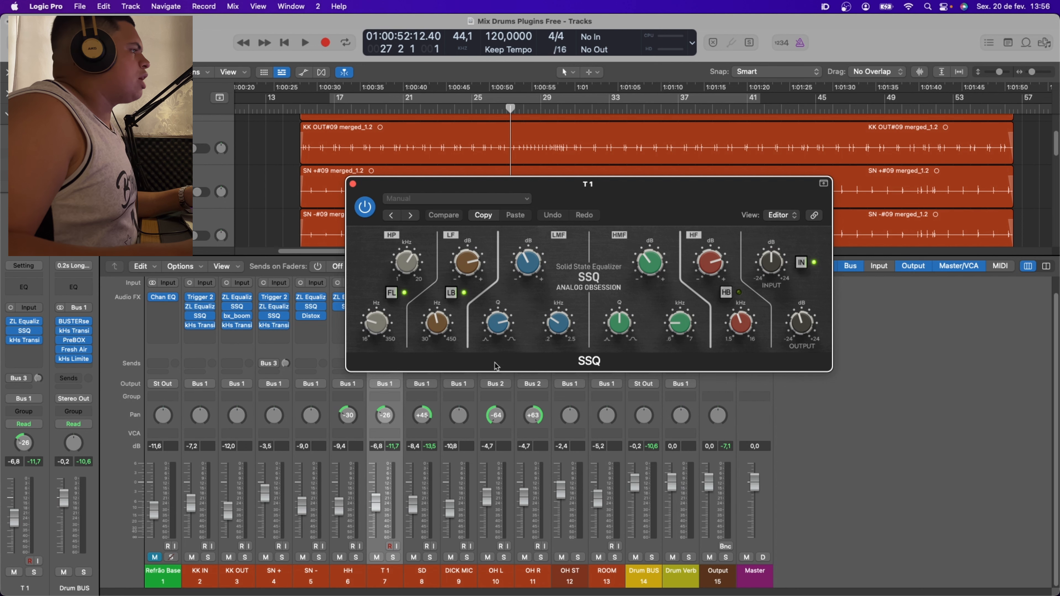
{"action": "key", "text": "super+w"}
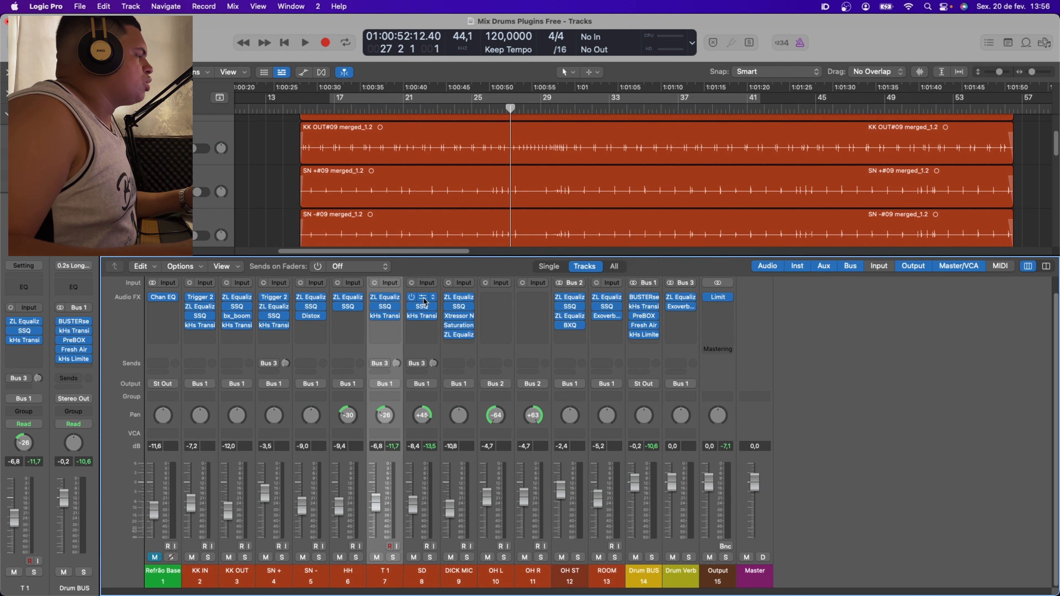
Open SD's ZL Equalizer and examine its High Pass, two Peak and Low Pass bands
{"action": "left_click", "coordinate": [425, 299]}
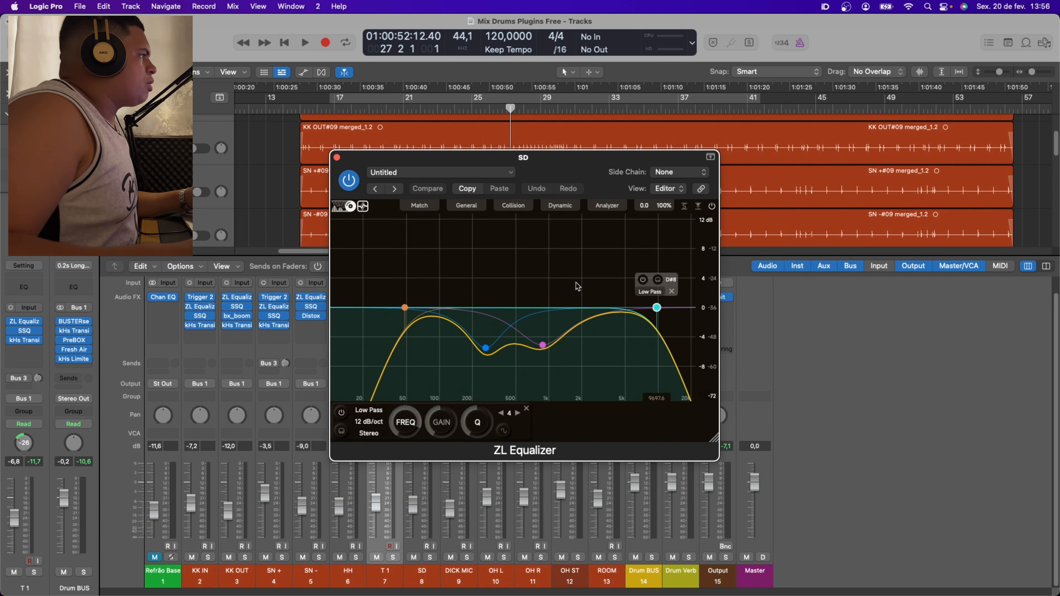
{"action": "left_click_drag", "start_coordinate": [575, 158], "coordinate": [627, 135]}
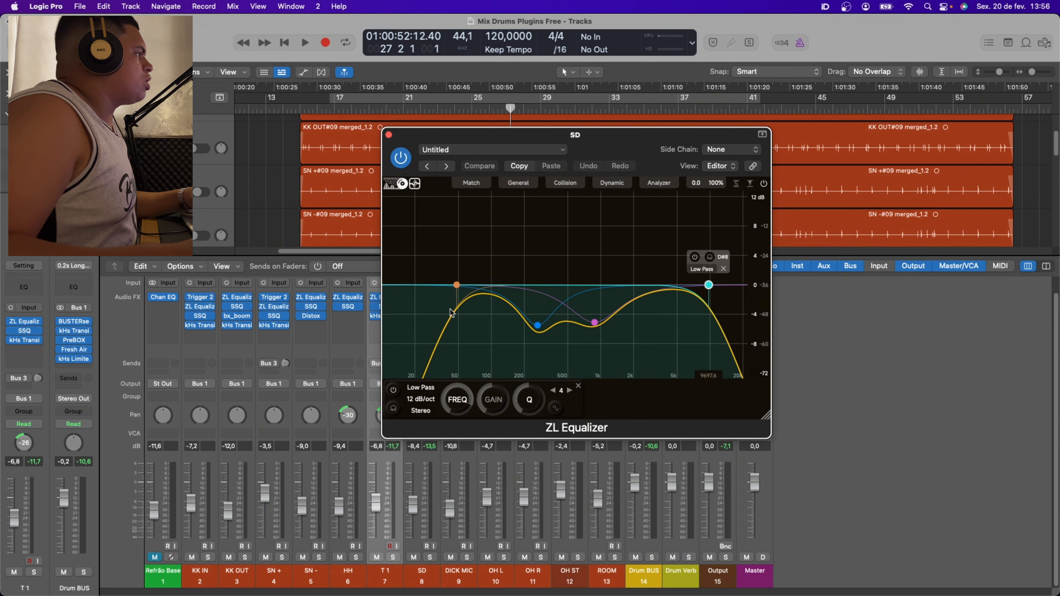
{"action": "left_click", "coordinate": [457, 286]}
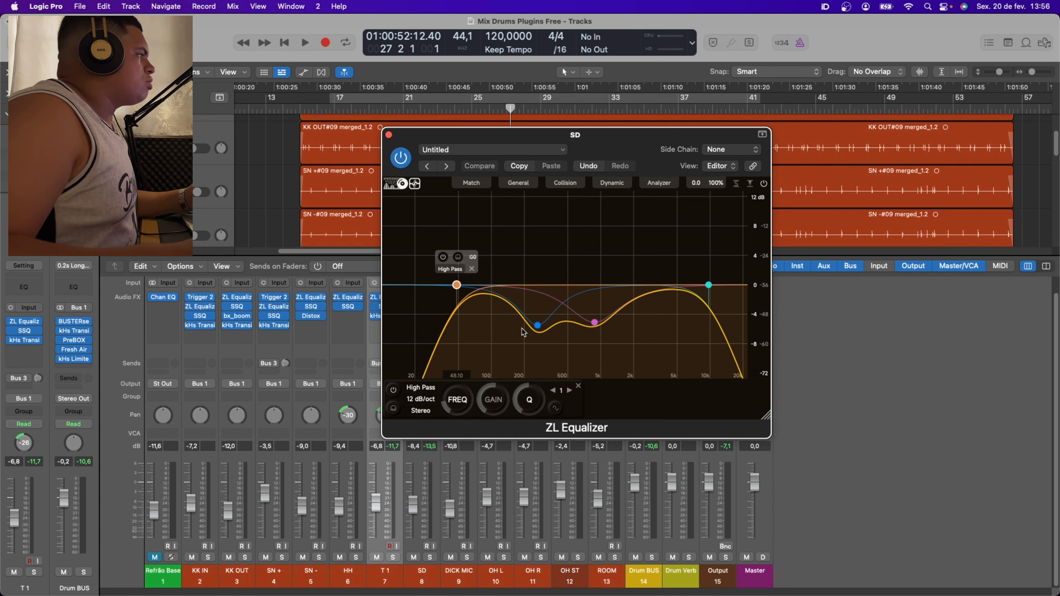
{"action": "left_click", "coordinate": [538, 326]}
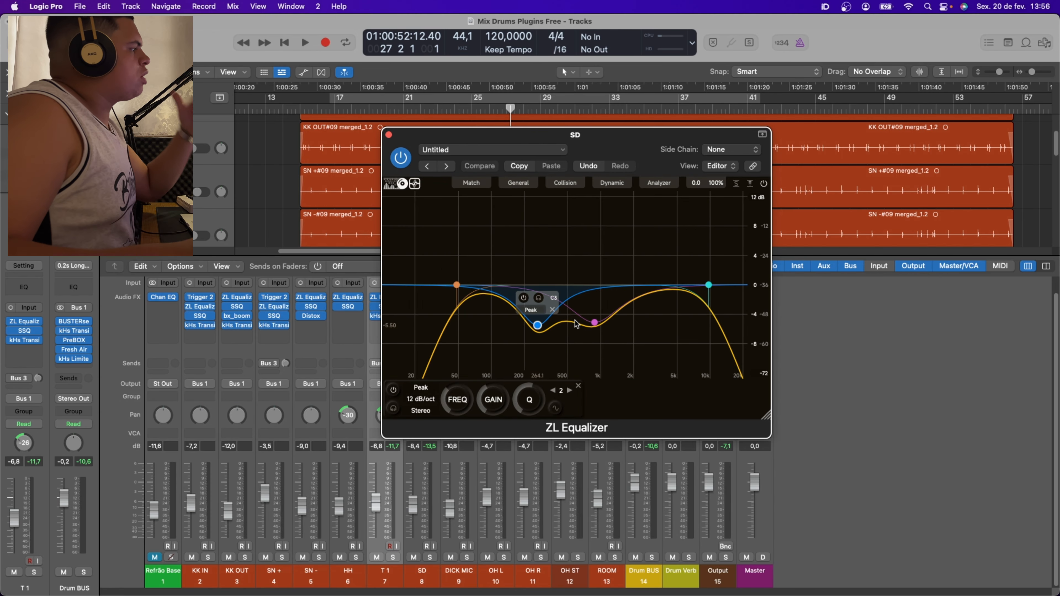
{"action": "left_click", "coordinate": [595, 322]}
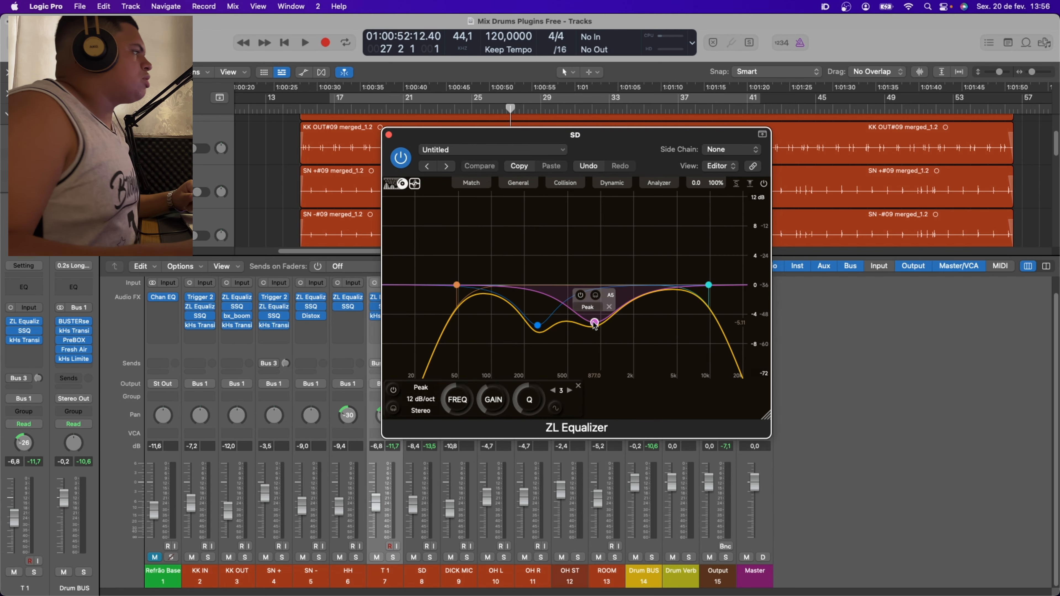
{"action": "left_click", "coordinate": [709, 285]}
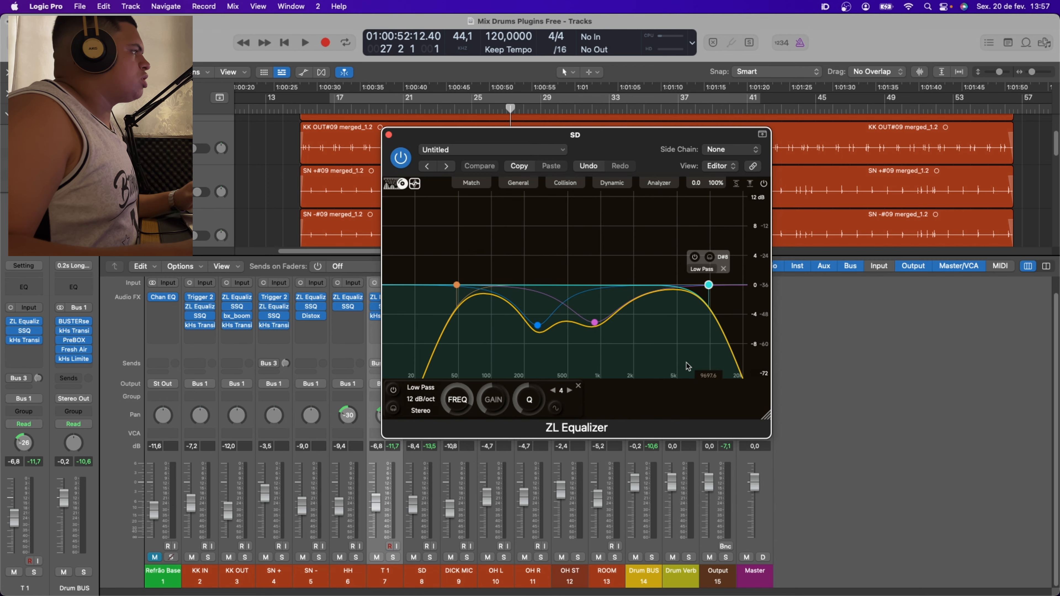
{"action": "left_click", "coordinate": [388, 135]}
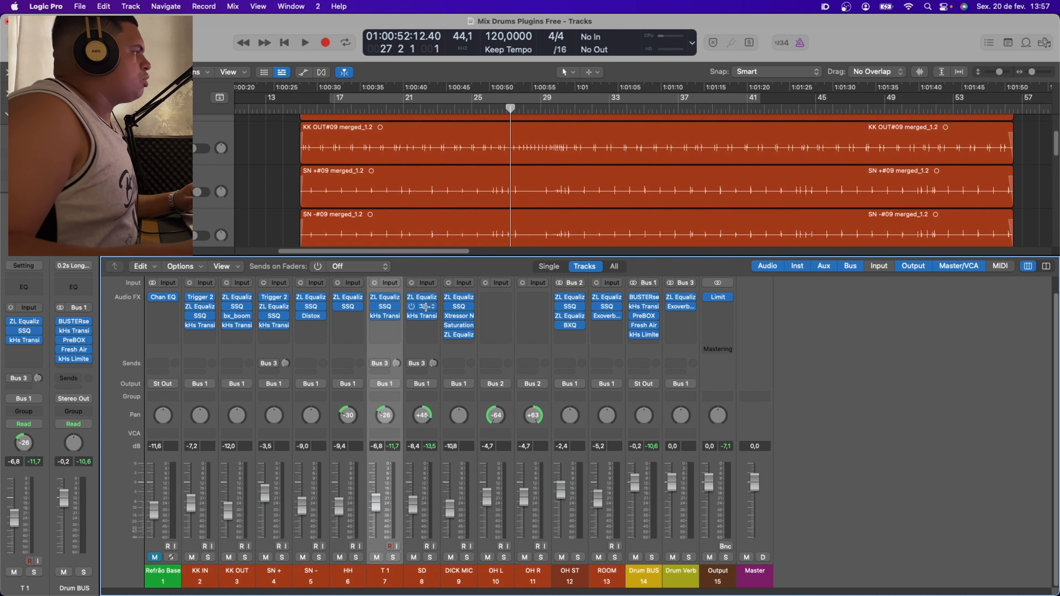
Examine SD's SSQ equalizer settings and the Attack setting of T 1's kHs Transient Shaper
{"action": "left_click", "coordinate": [426, 307]}
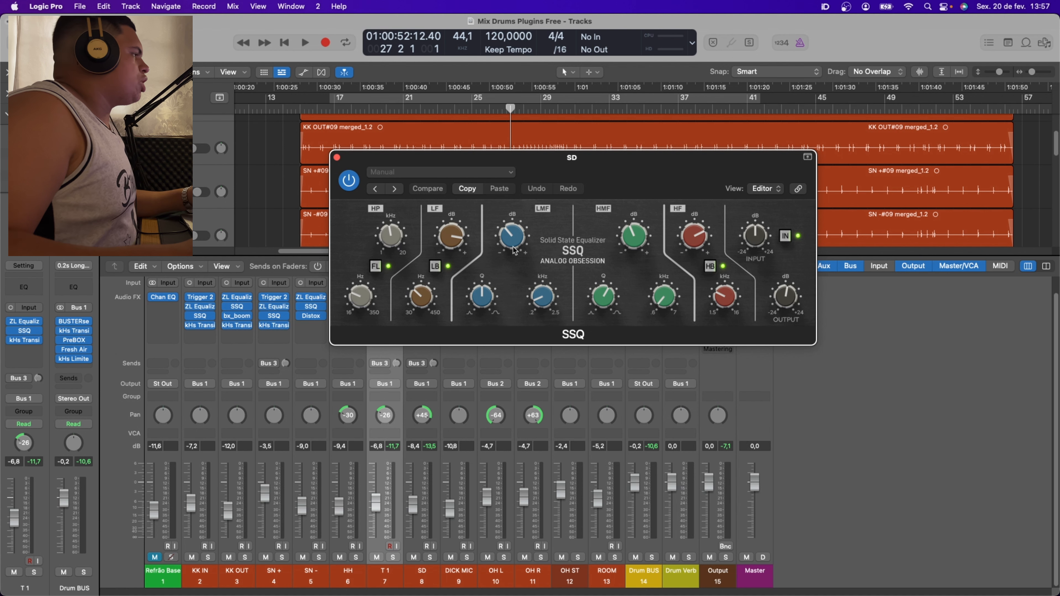
{"action": "left_click", "coordinate": [337, 157]}
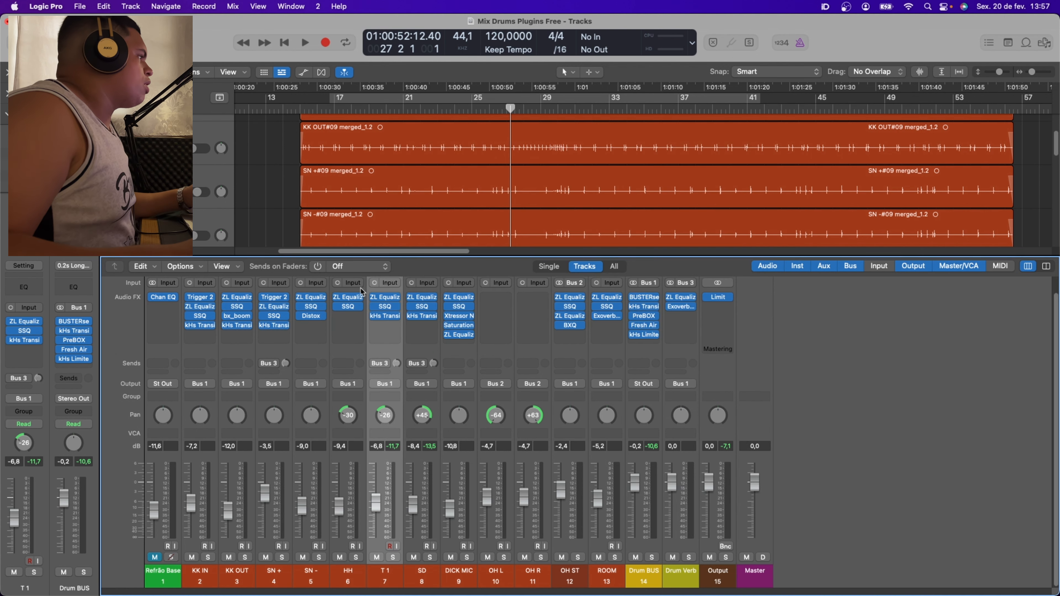
{"action": "left_click", "coordinate": [386, 317]}
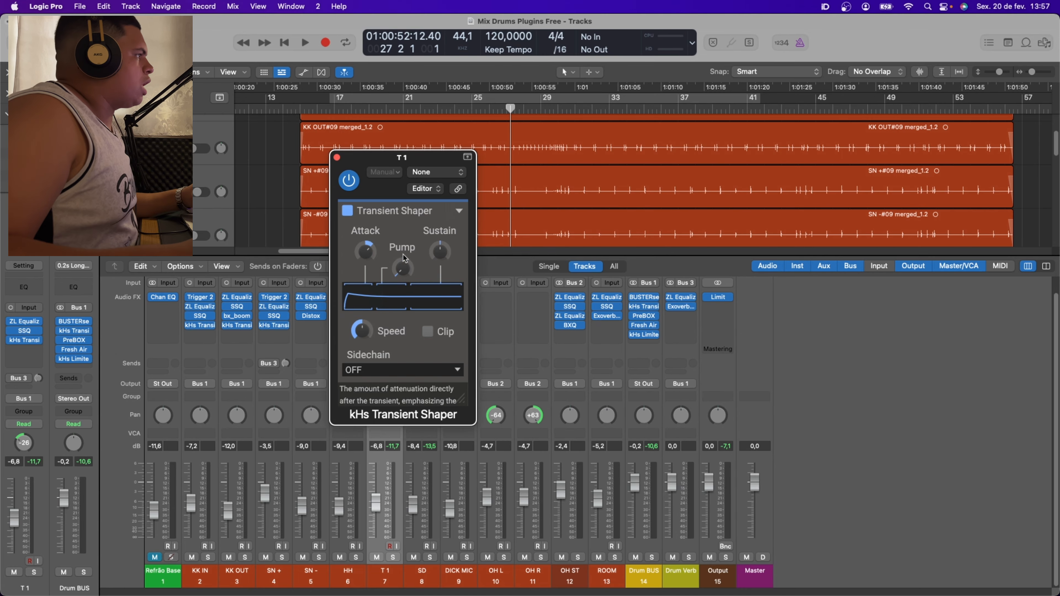
{"action": "left_click_drag", "start_coordinate": [409, 164], "coordinate": [508, 164]}
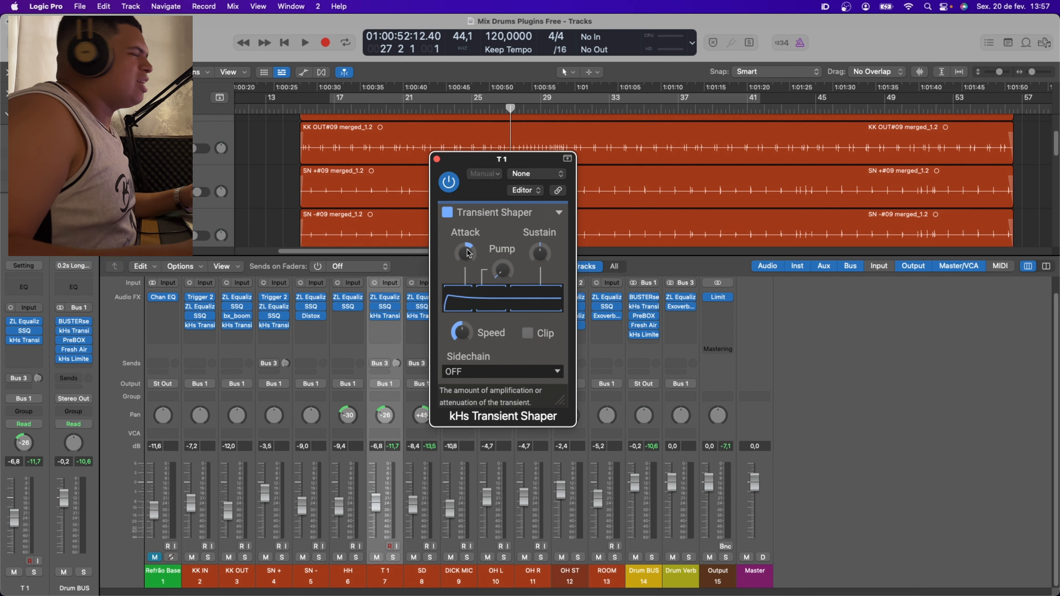
{"action": "left_click", "coordinate": [437, 159]}
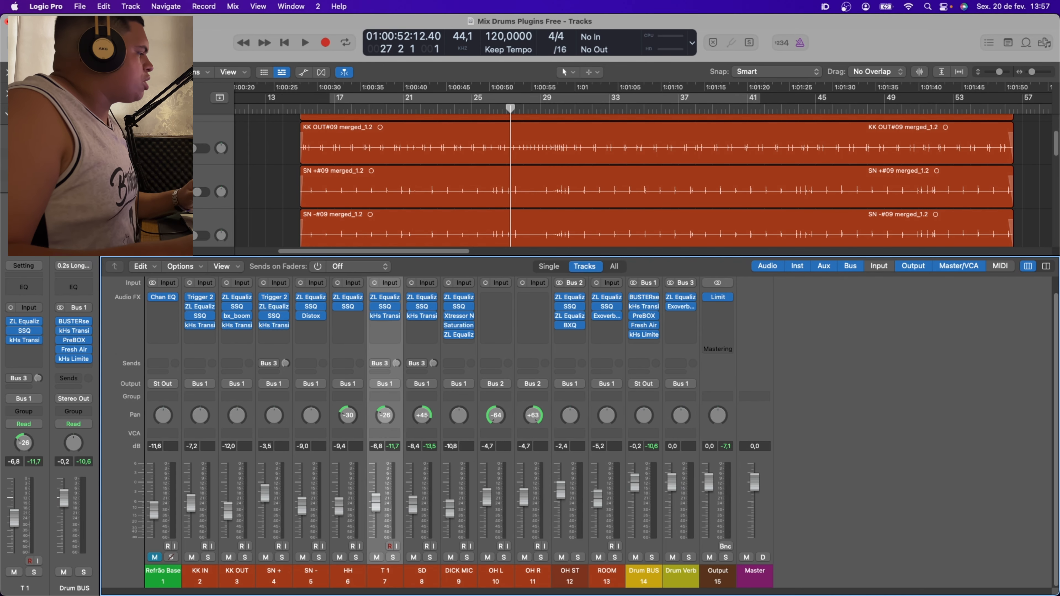
Select KK IN and HH in turn and review the panning of the kick, hi-hat and tom channels
{"action": "left_click", "coordinate": [202, 587]}
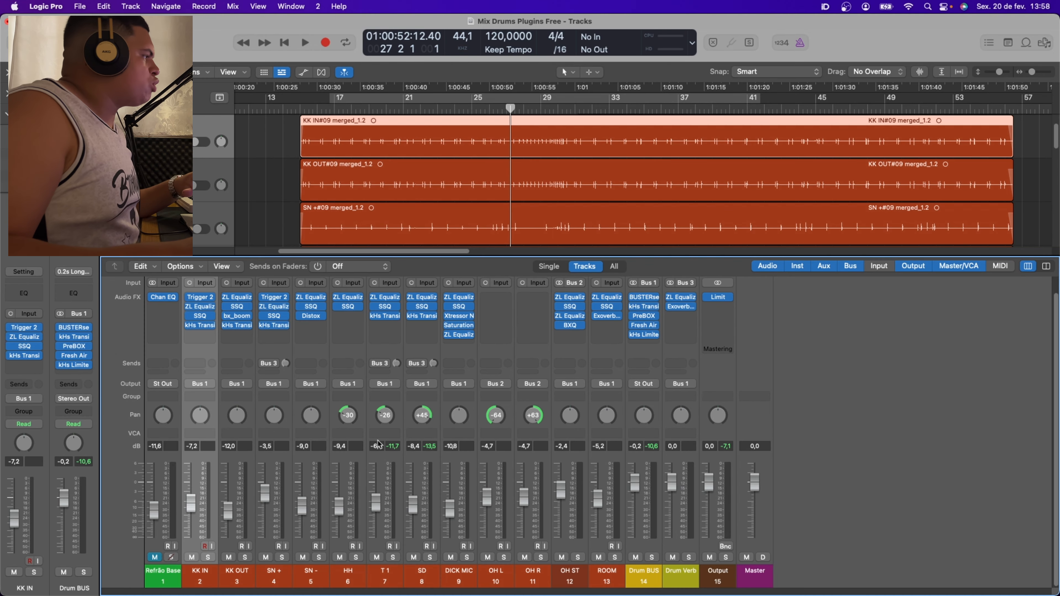
{"action": "left_click", "coordinate": [363, 418]}
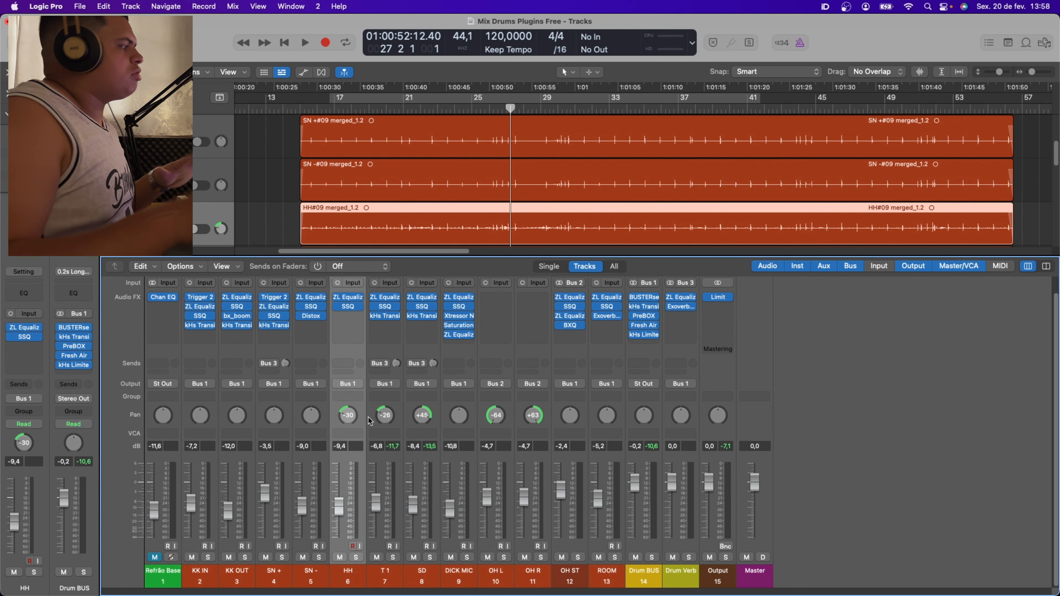
{"action": "left_click", "coordinate": [369, 420]}
Select the DICK MIC channel, bypass all its plug-ins and solo it
{"action": "left_click", "coordinate": [458, 468]}
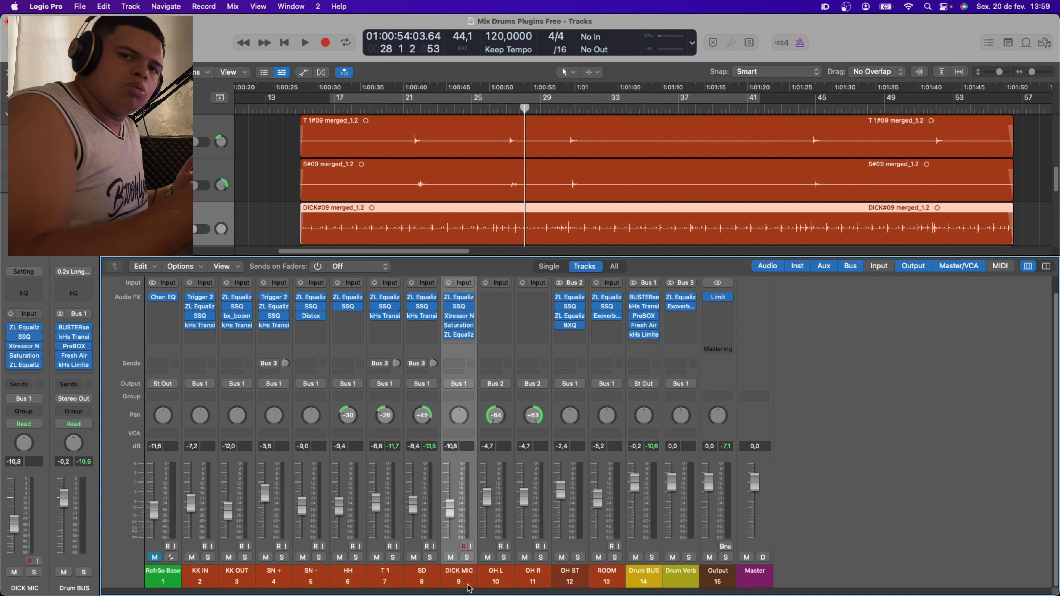
{"action": "left_click", "coordinate": [448, 297], "text": "alt"}
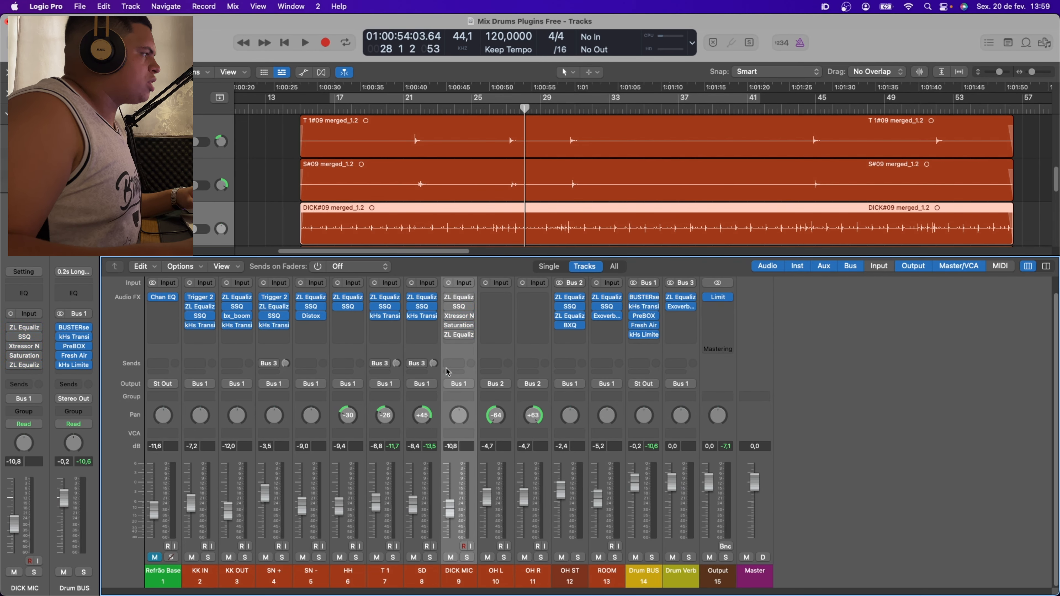
{"action": "left_click", "coordinate": [466, 558]}
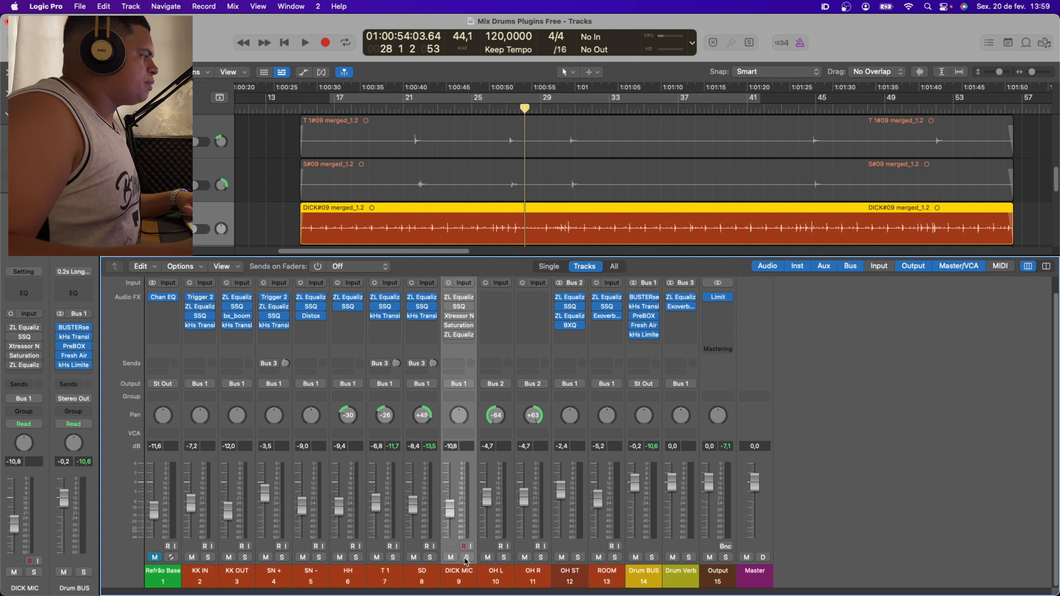
Play the soloed DICK MIC with its plug-ins bypassed, and again with all of them enabled, to compare the sound
{"action": "key", "text": "space"}
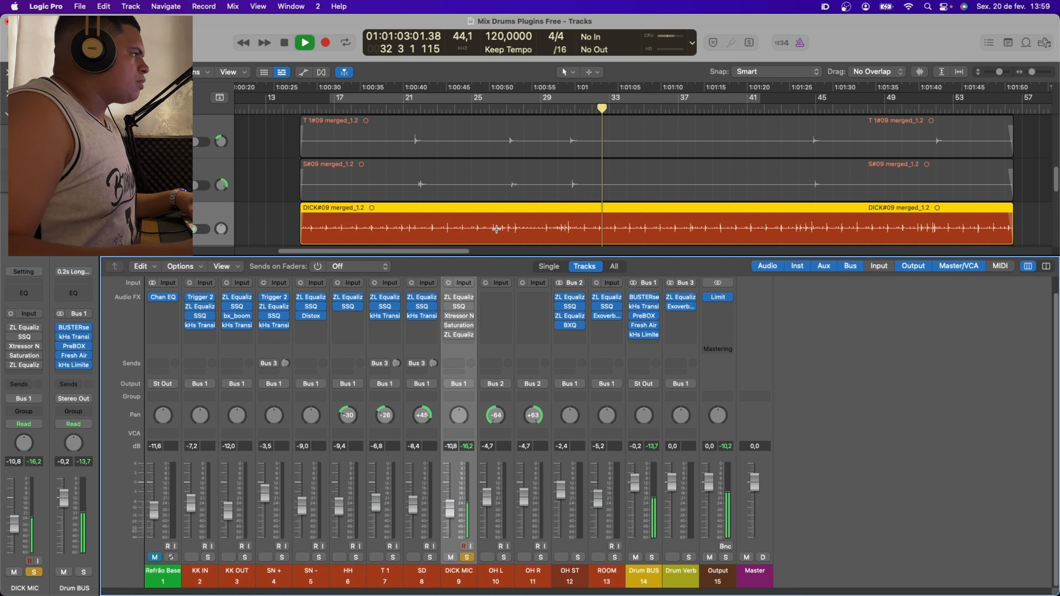
{"action": "key", "text": "space"}
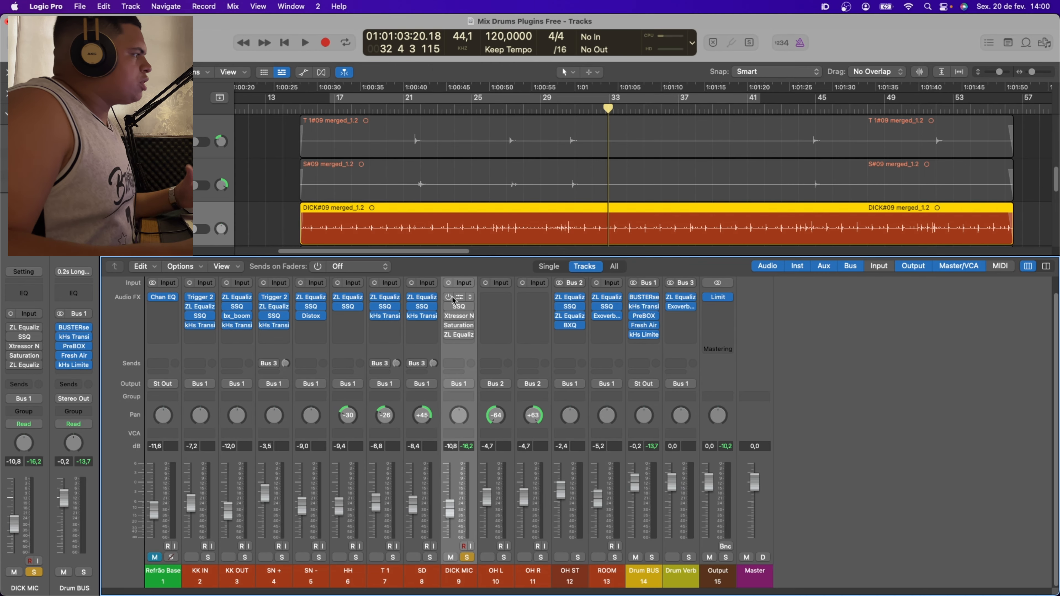
{"action": "left_click_drag", "start_coordinate": [450, 297], "coordinate": [448, 343]}
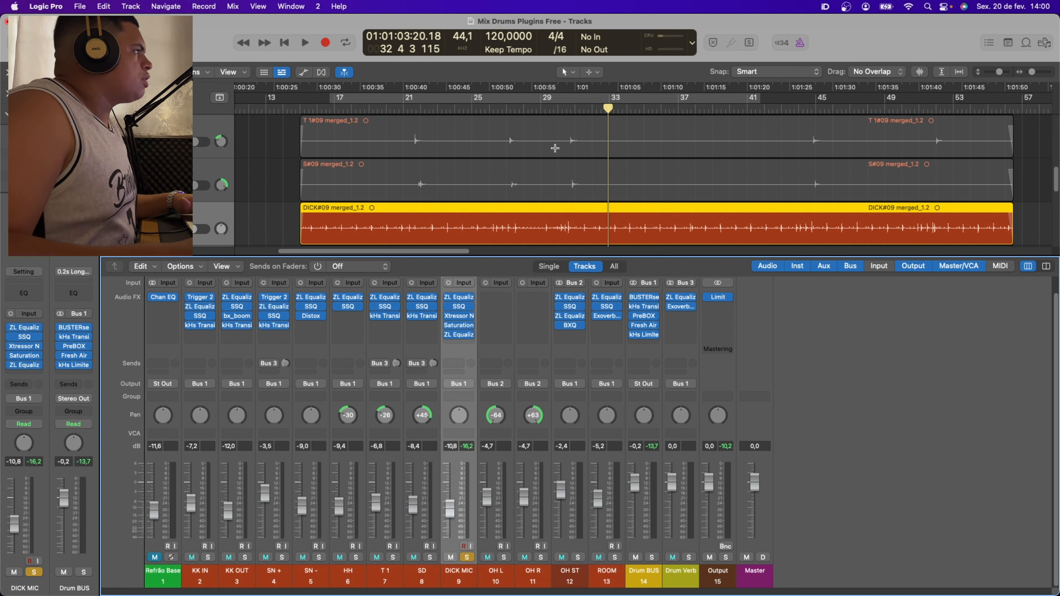
{"action": "key", "text": "space"}
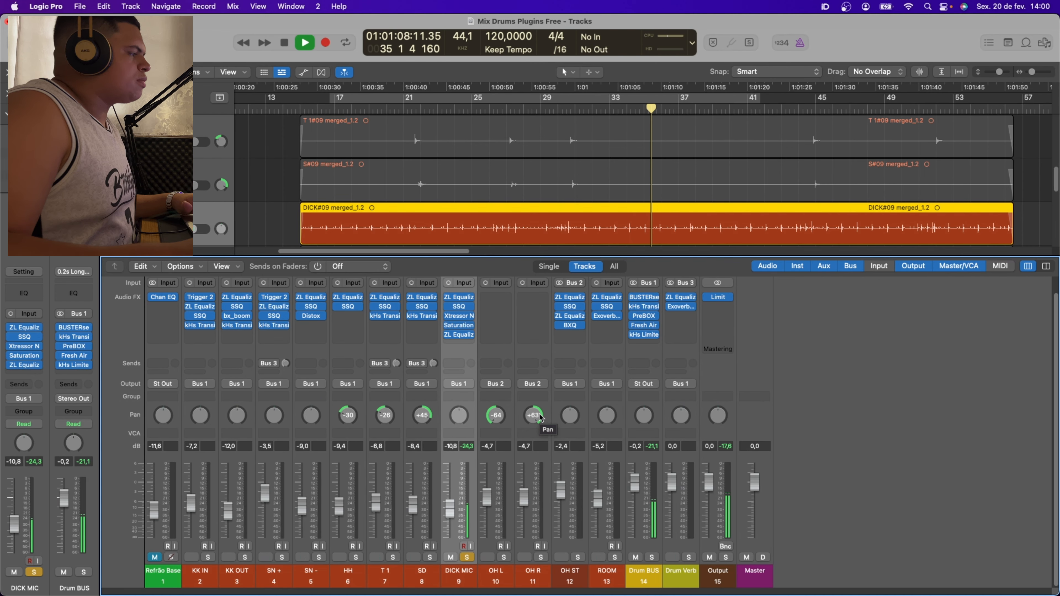
{"action": "key", "text": "space"}
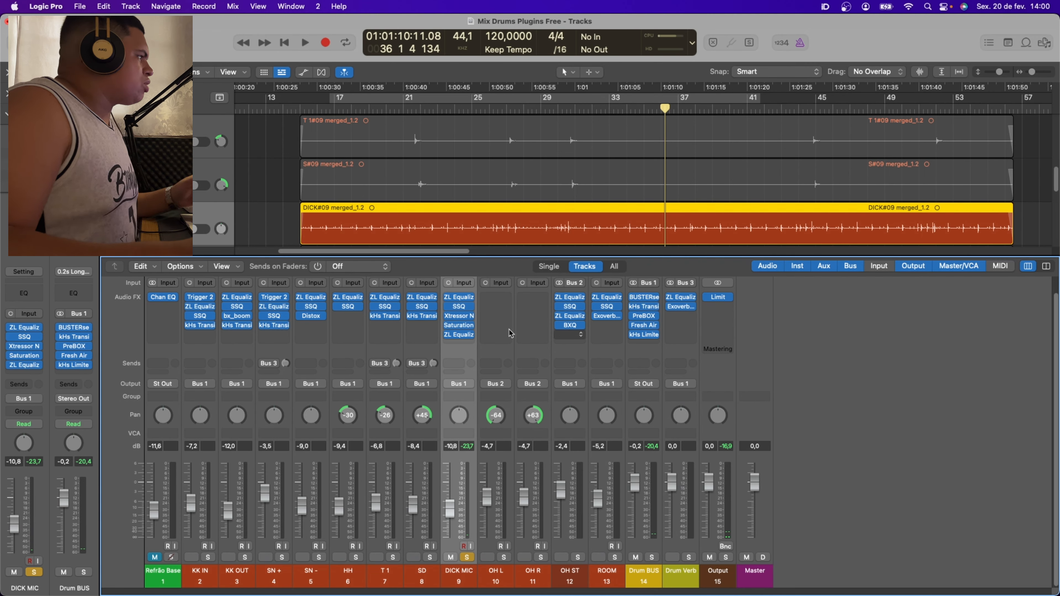
Leave only the first ZL Equalizer active on DICK MIC and examine its Peak, High Pass and Low Pass bands
{"action": "left_click_drag", "start_coordinate": [460, 335], "coordinate": [460, 297]}
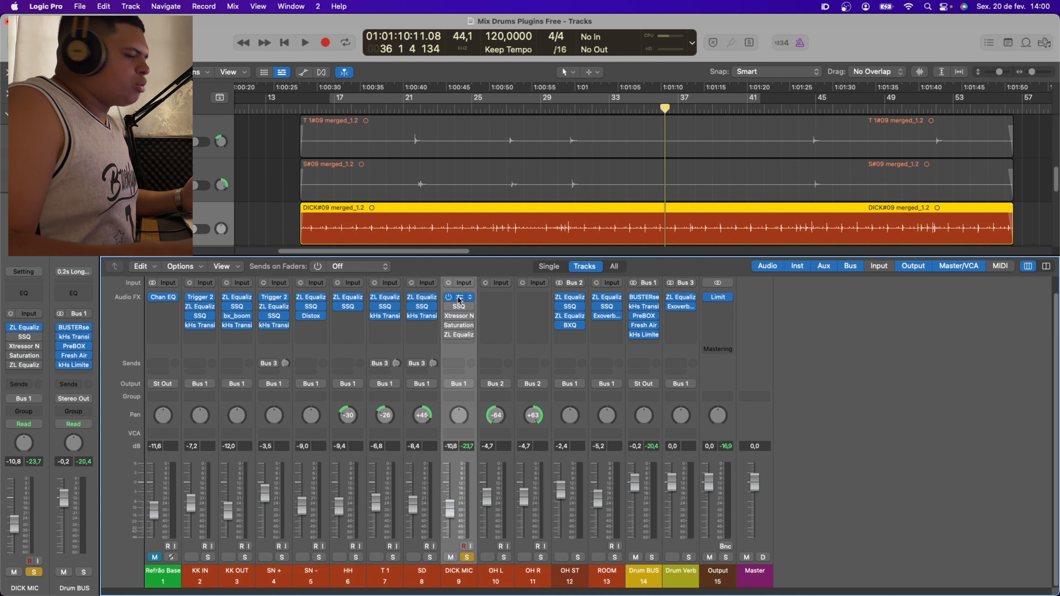
{"action": "left_click", "coordinate": [458, 297]}
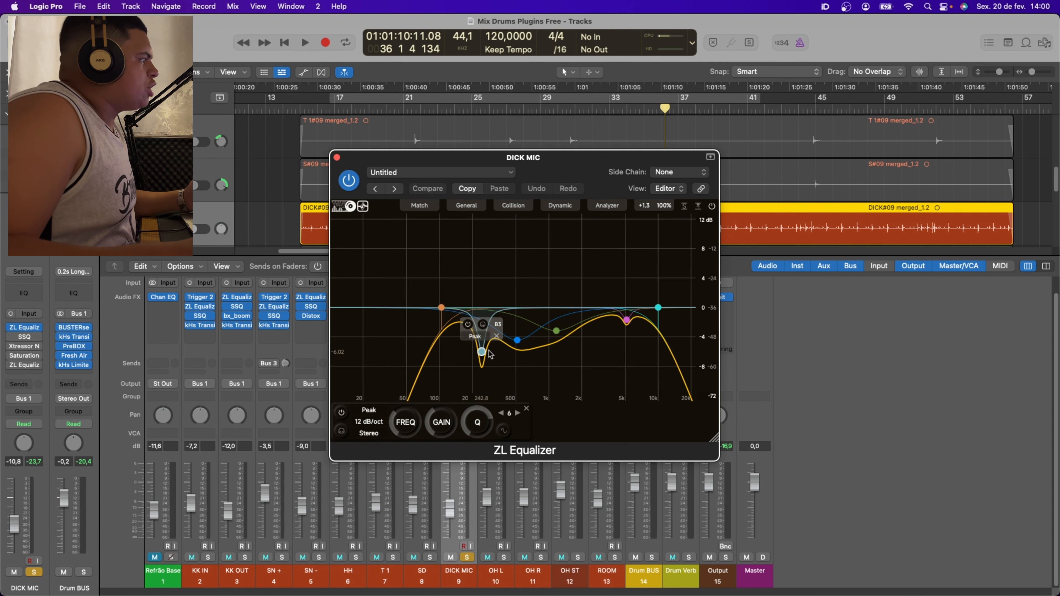
{"action": "left_click_drag", "start_coordinate": [484, 355], "coordinate": [483, 354]}
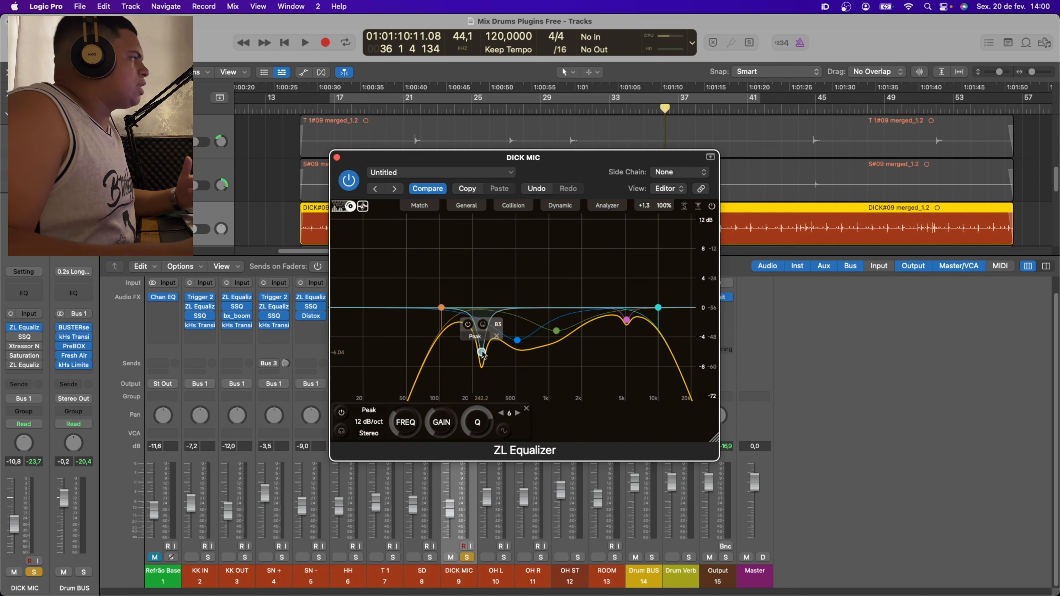
{"action": "left_click", "coordinate": [443, 309]}
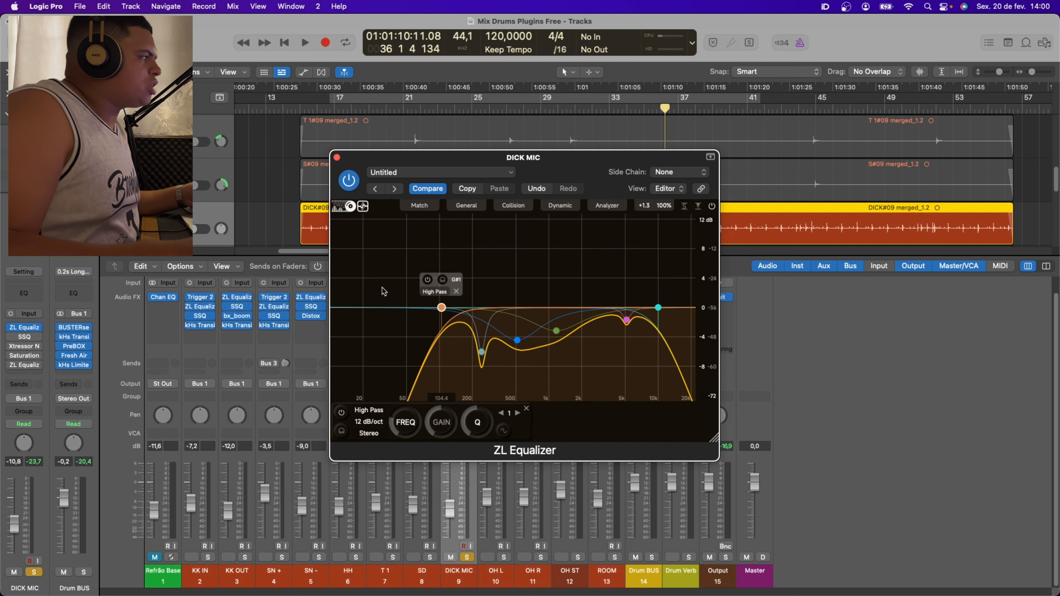
{"action": "left_click", "coordinate": [659, 307]}
{"action": "left_click_drag", "start_coordinate": [532, 171], "coordinate": [660, 158]}
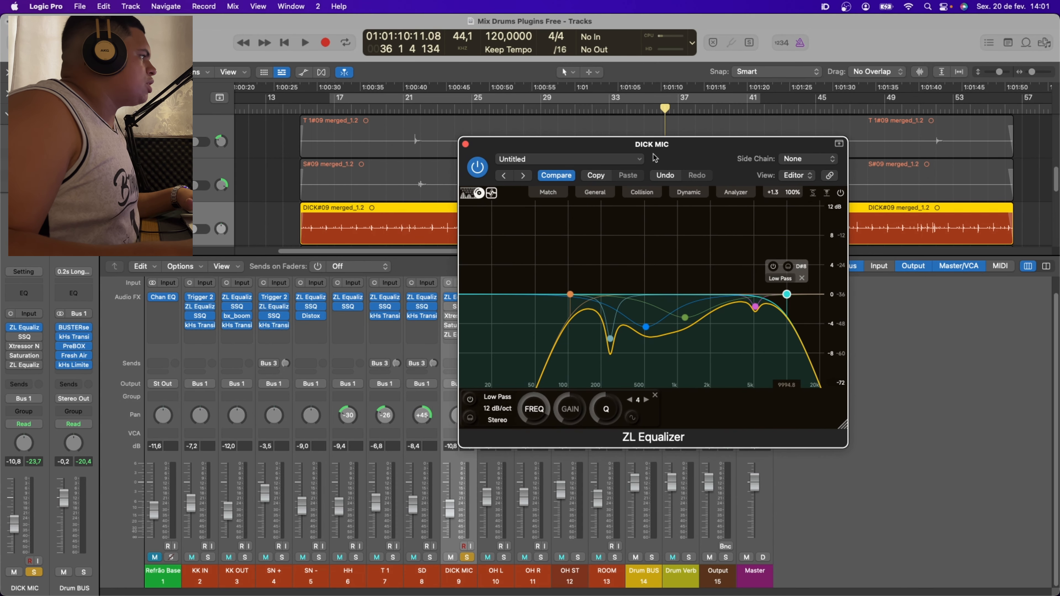
Compare DICK MIC with the first ZL Equalizer bypassed and enabled during playback, and examine the SSQ settings
{"action": "left_click", "coordinate": [472, 163]}
{"action": "key", "text": "space"}
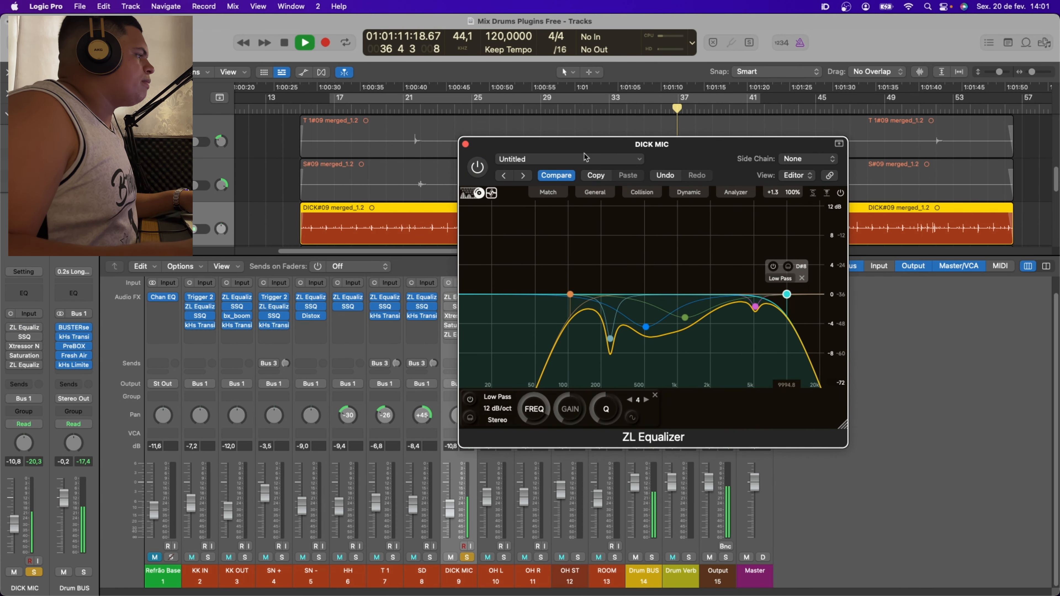
{"action": "left_click", "coordinate": [475, 167]}
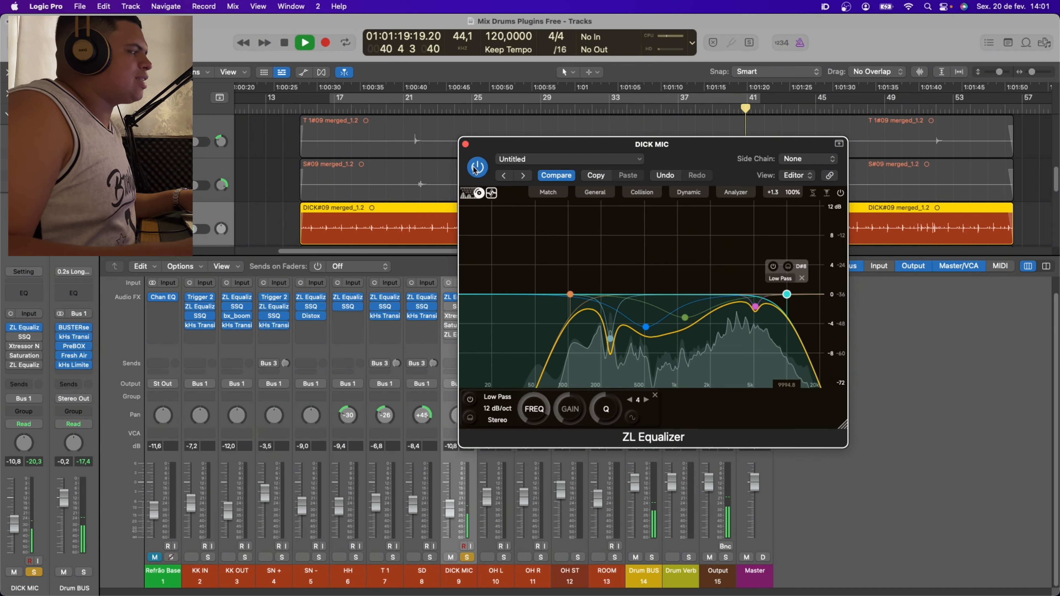
{"action": "key", "text": "space"}
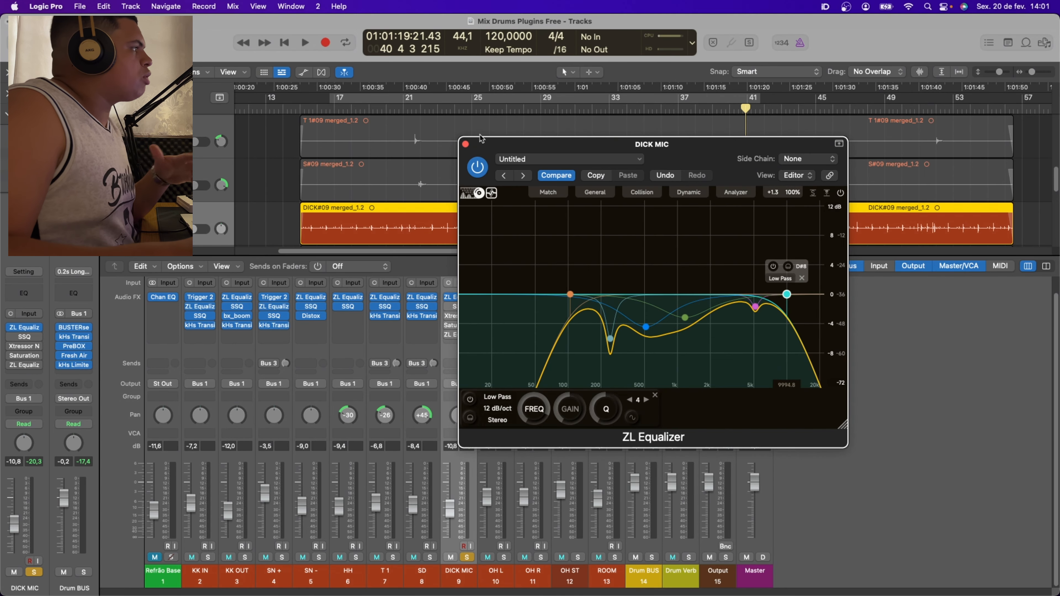
{"action": "left_click", "coordinate": [465, 145]}
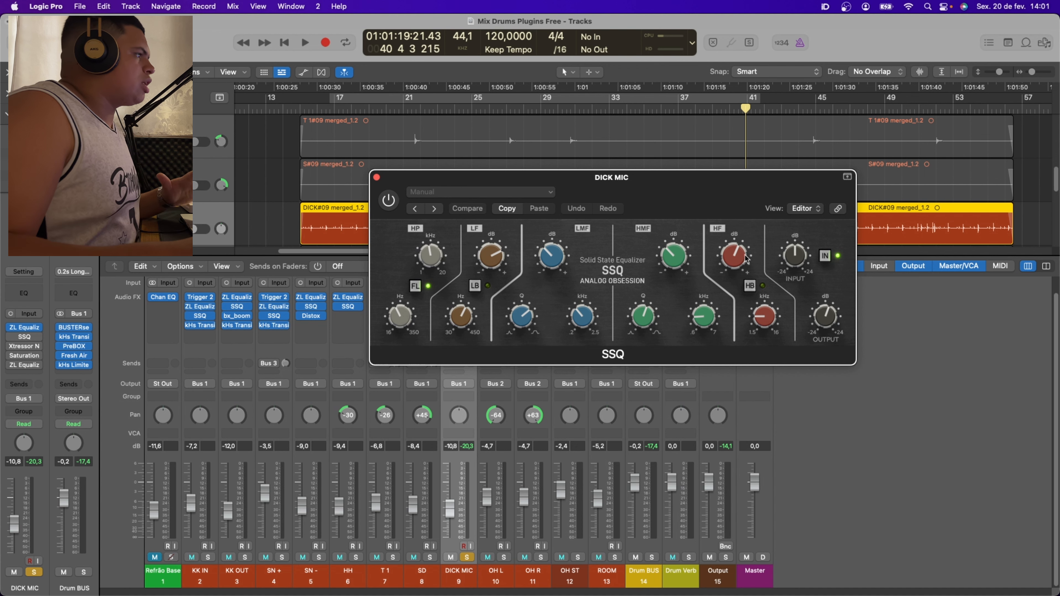
{"action": "left_click", "coordinate": [376, 177]}
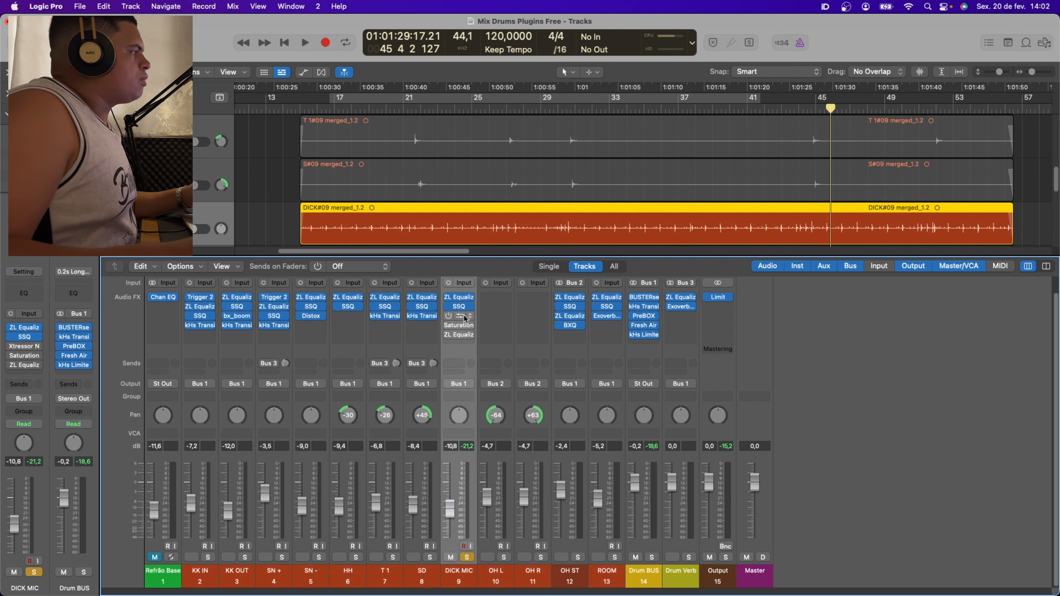
Open DICK MIC's Xtressor NUKE and compare its bypassed and enabled sound during playback from around bar 29
{"action": "left_click", "coordinate": [464, 318]}
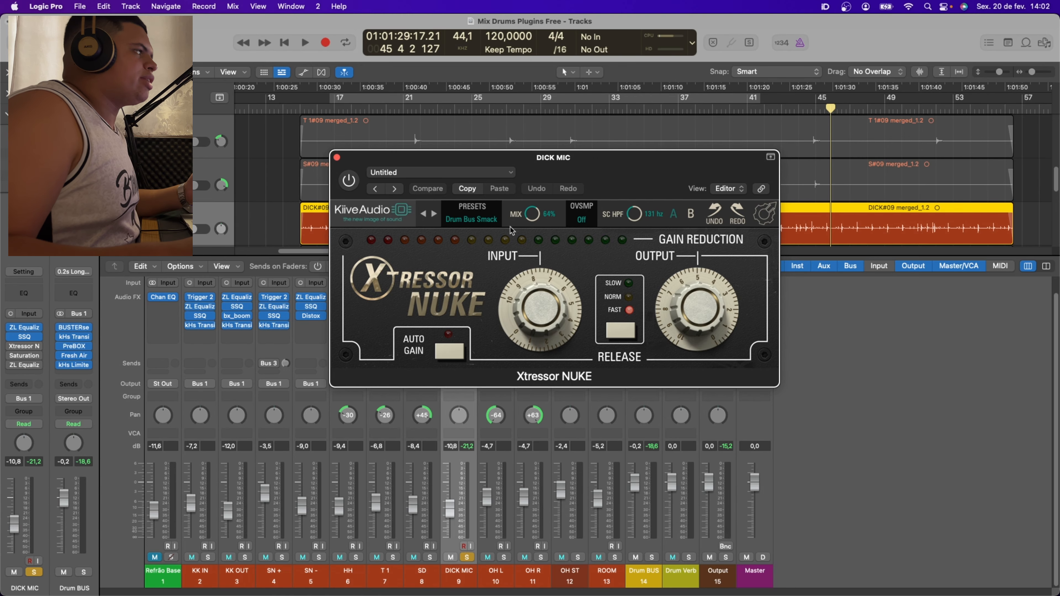
{"action": "left_click_drag", "start_coordinate": [616, 154], "coordinate": [646, 157]}
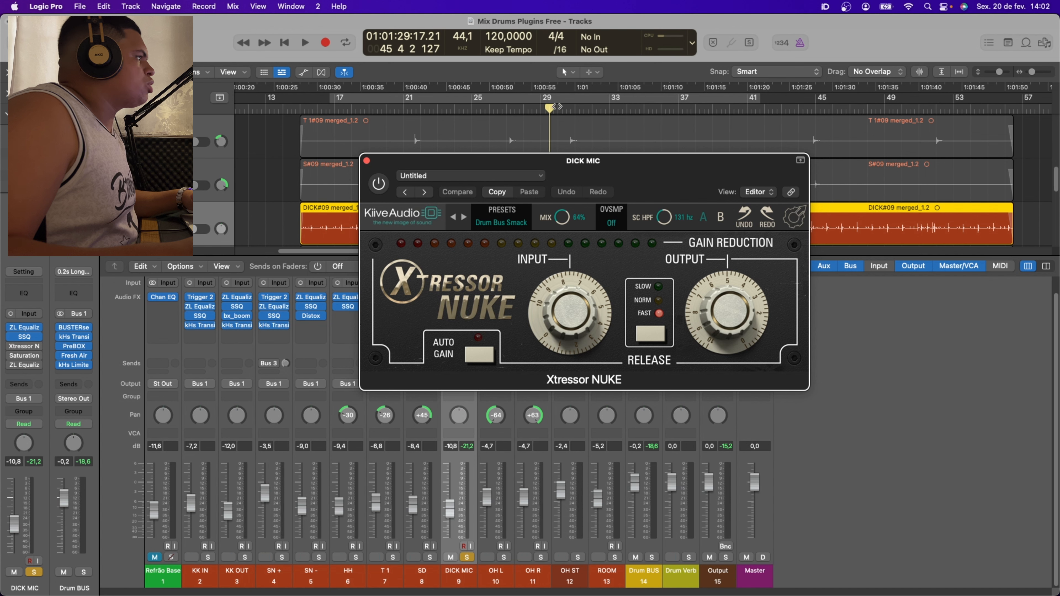
{"action": "left_click", "coordinate": [550, 108]}
{"action": "key", "text": "space"}
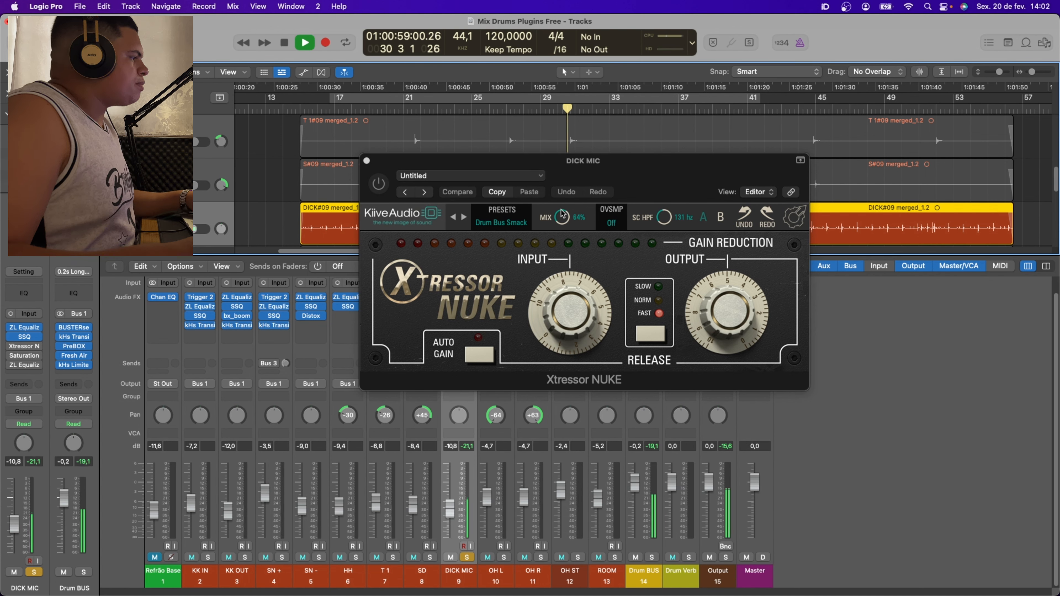
{"action": "left_click", "coordinate": [381, 185]}
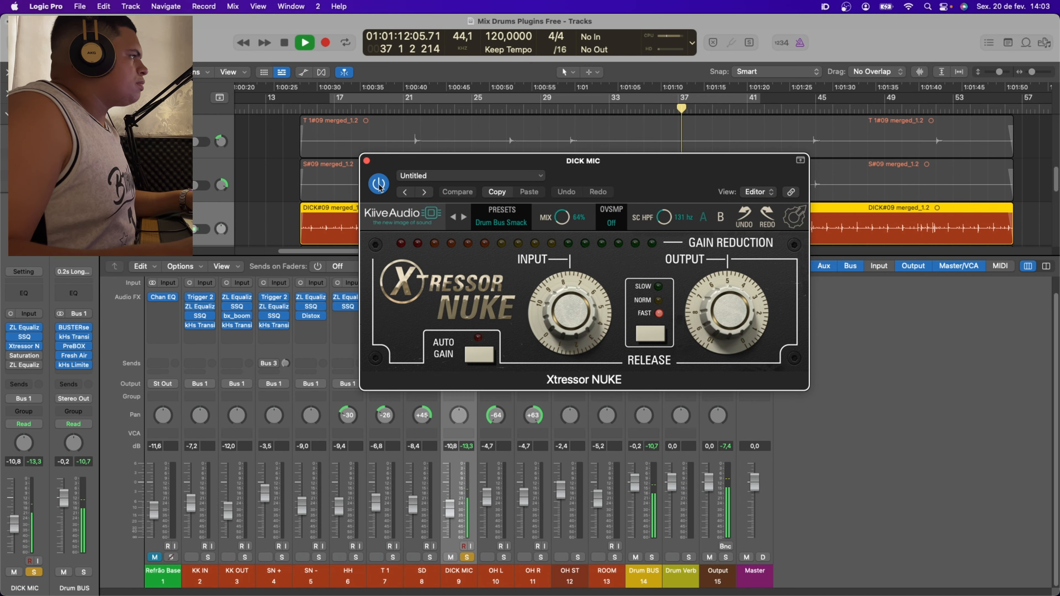
{"action": "left_click", "coordinate": [379, 185]}
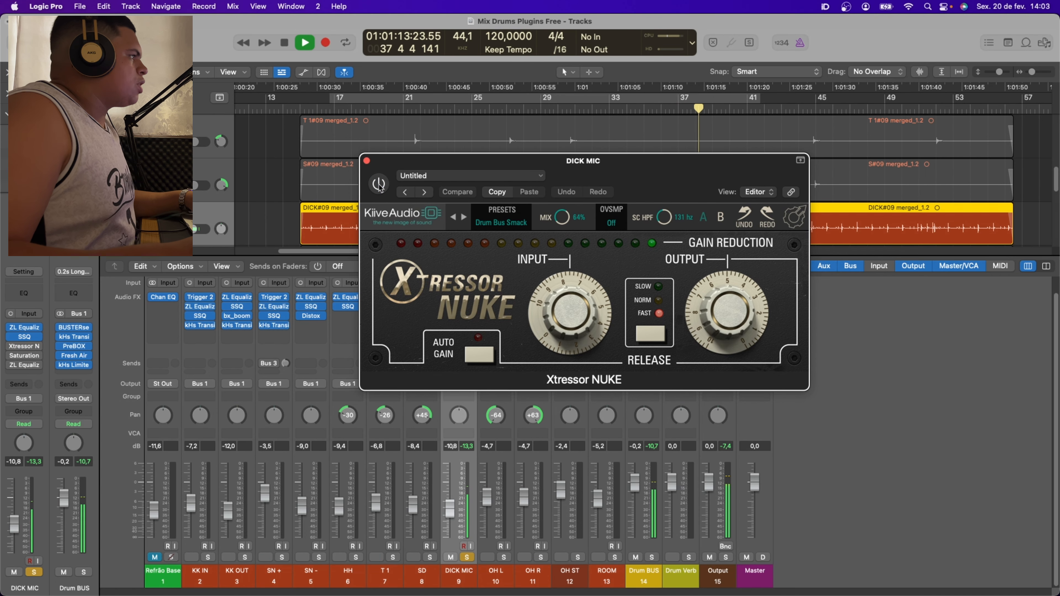
{"action": "key", "text": "space"}
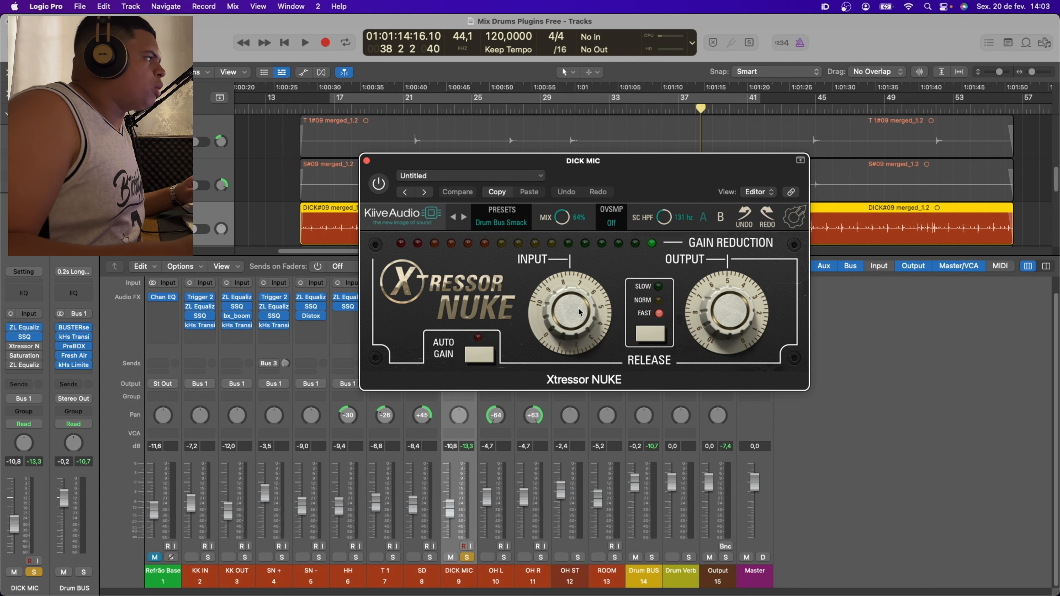
{"action": "left_click", "coordinate": [366, 160]}
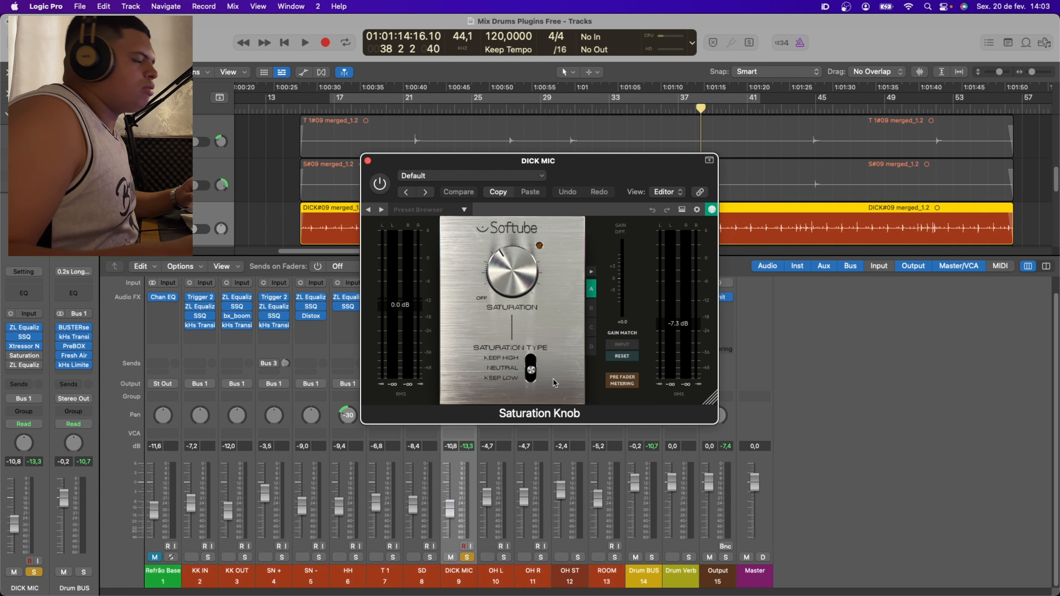
Examine the Saturation amount and Saturation Type of DICK MIC's Saturation Knob
{"action": "mouse_move", "coordinate": [495, 290]}
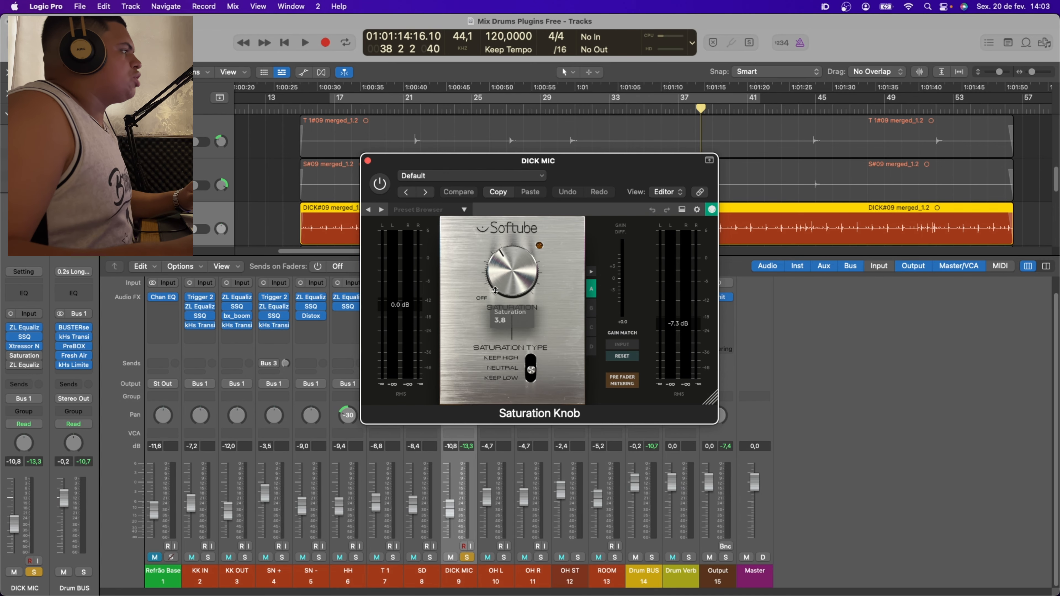
{"action": "left_click_drag", "start_coordinate": [631, 161], "coordinate": [847, 129]}
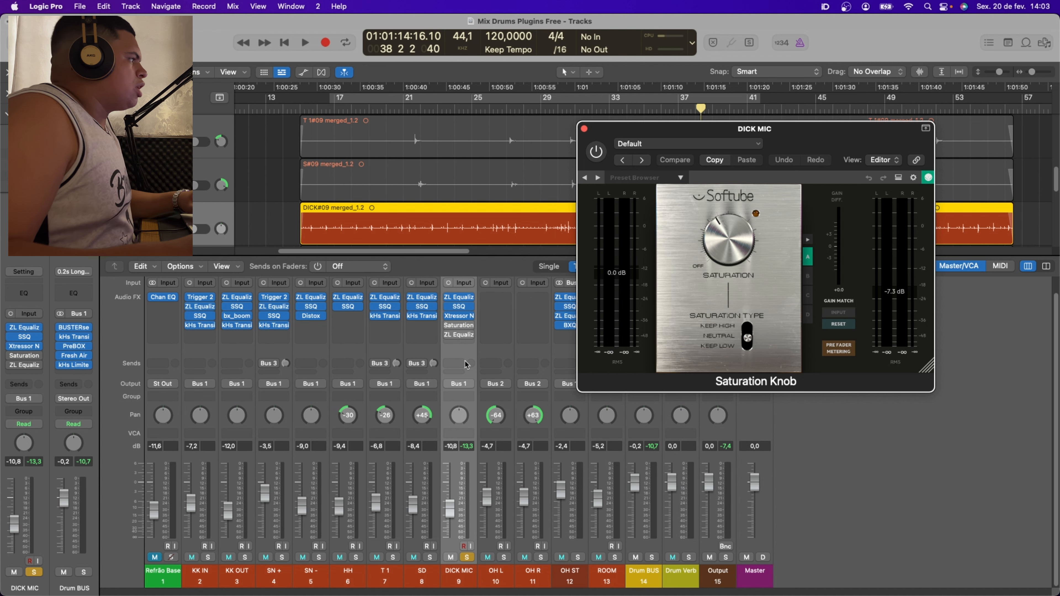
{"action": "mouse_move", "coordinate": [459, 329]}
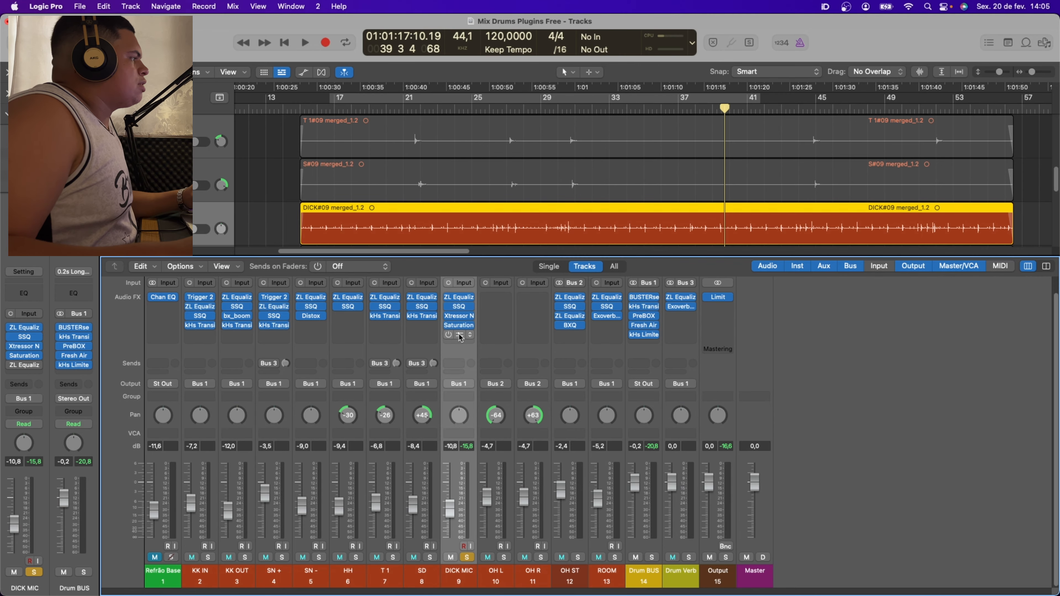
Open the second ZL Equalizer on DICK MIC and examine its Peak bands and dynamic option
{"action": "left_click", "coordinate": [460, 336]}
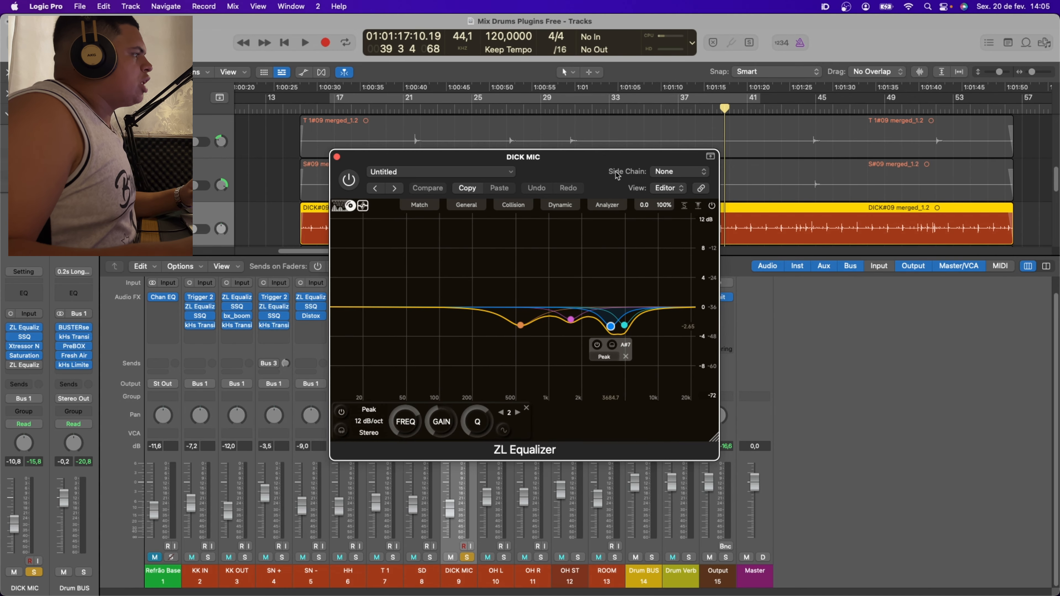
{"action": "left_click_drag", "start_coordinate": [618, 178], "coordinate": [627, 172]}
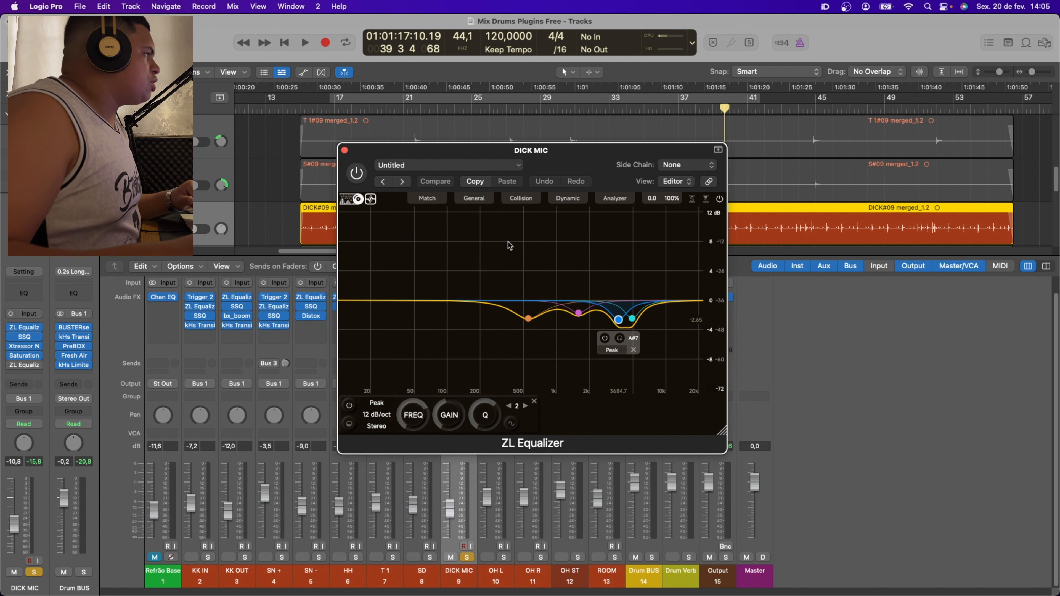
{"action": "left_click_drag", "start_coordinate": [598, 155], "coordinate": [801, 121]}
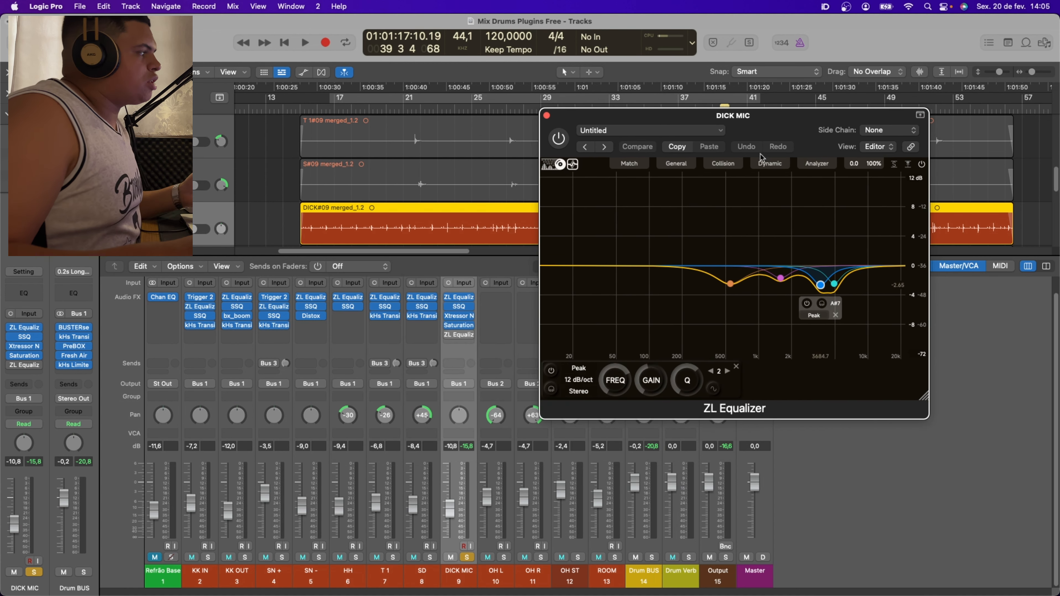
{"action": "left_click", "coordinate": [772, 164]}
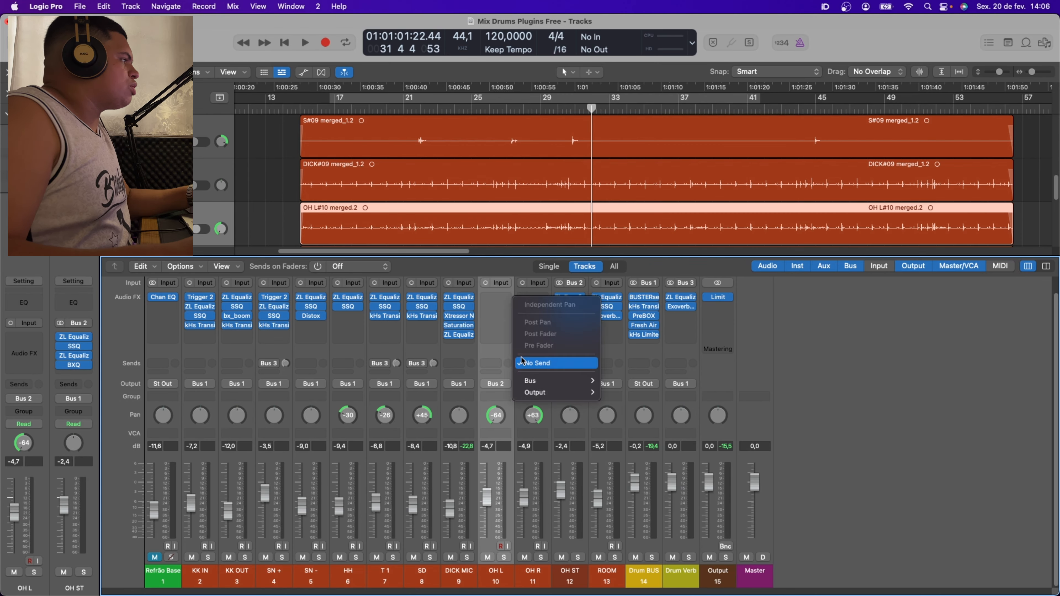
Keep OH R on No Send and review the Bus 2 routing and panning of the OH L and OH R channels
{"action": "left_click", "coordinate": [523, 363]}
{"action": "left_click", "coordinate": [500, 343]}
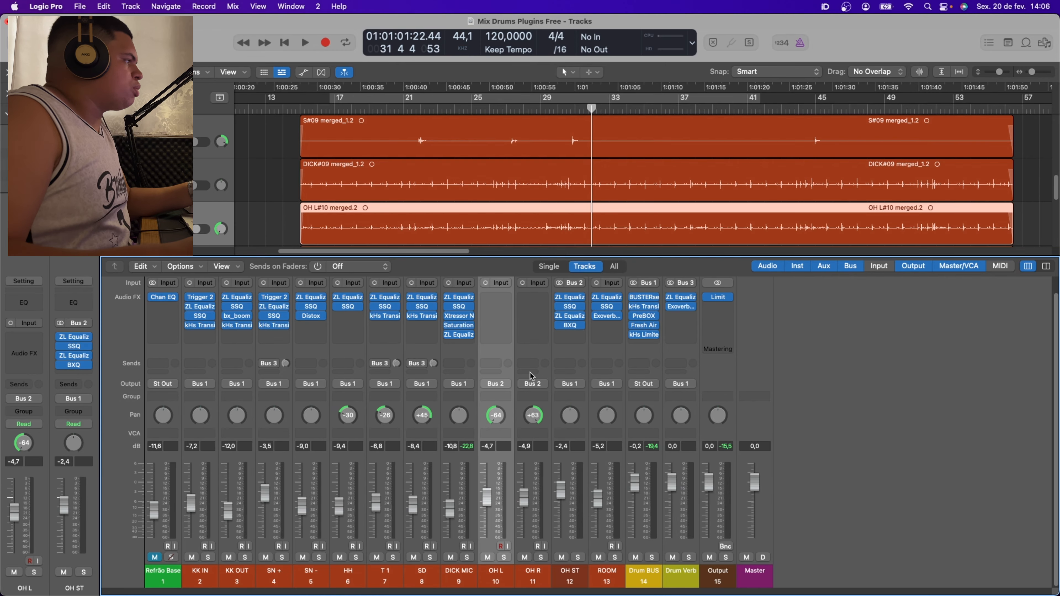
{"action": "left_click", "coordinate": [525, 356]}
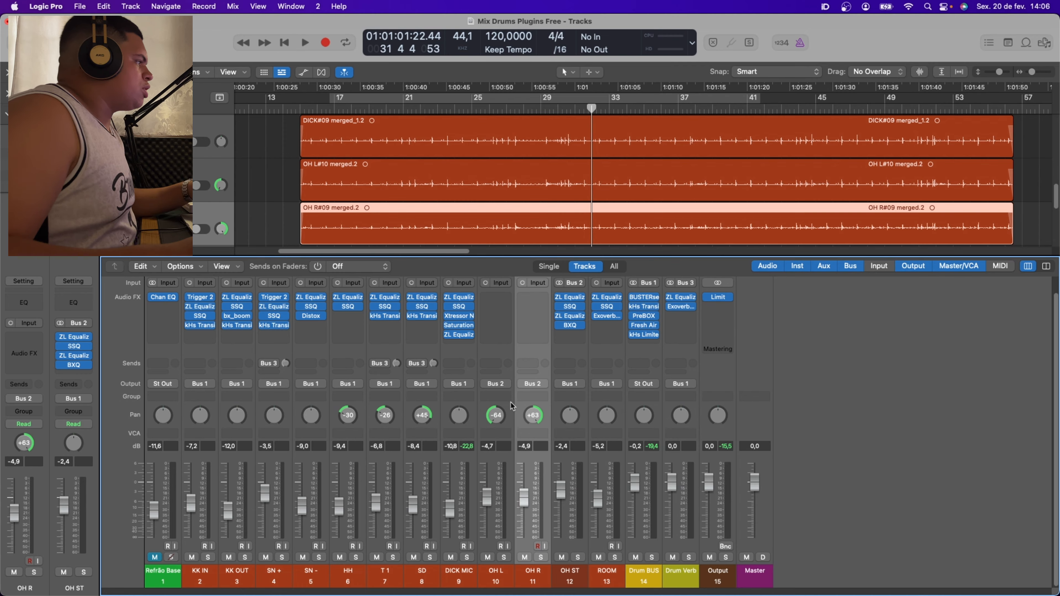
Solo the OH ST channel and compare its playback with all plug-ins bypassed and with them enabled
{"action": "left_click", "coordinate": [586, 416]}
{"action": "key", "text": "s"}
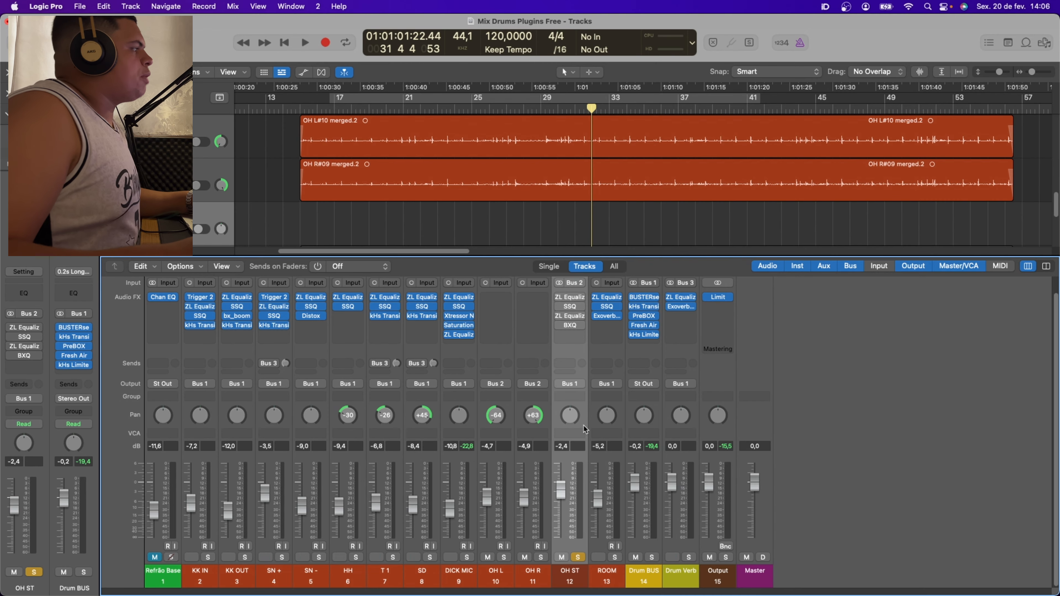
{"action": "key", "text": "space"}
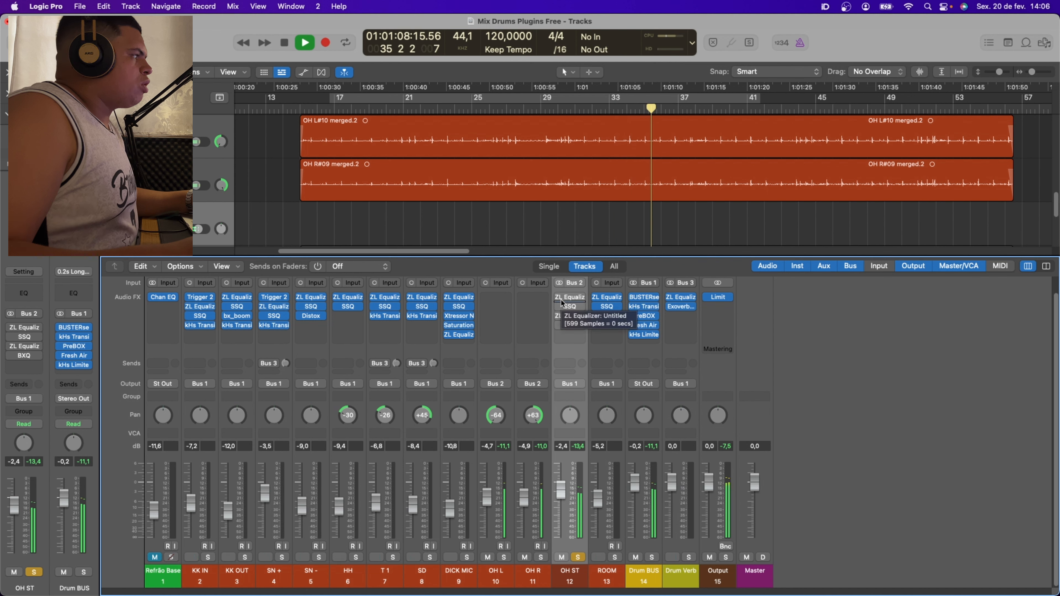
{"action": "key", "text": "space"}
{"action": "left_click_drag", "start_coordinate": [559, 298], "coordinate": [560, 324]}
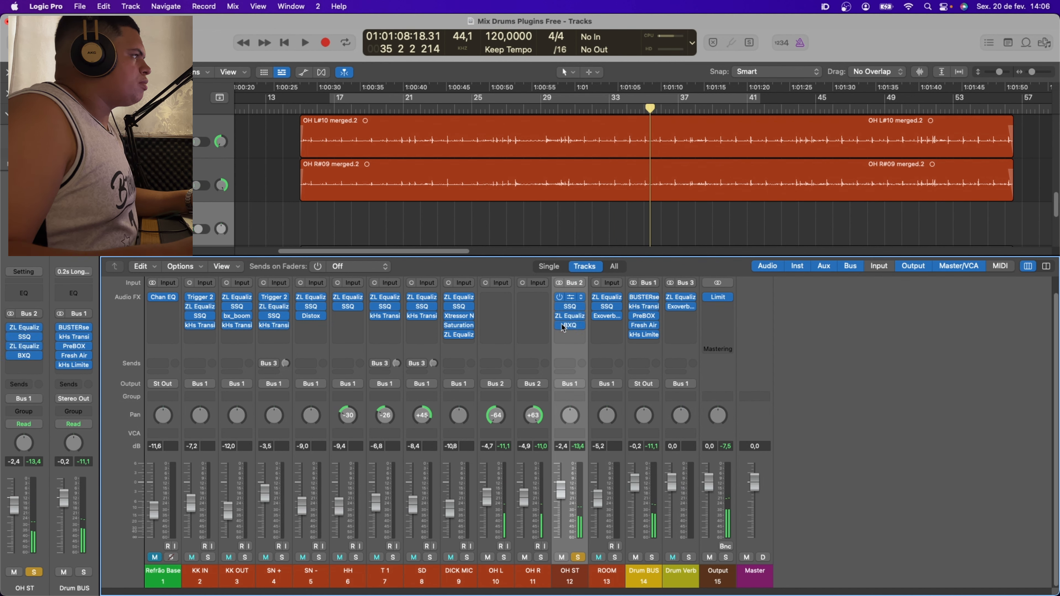
{"action": "key", "text": "space"}
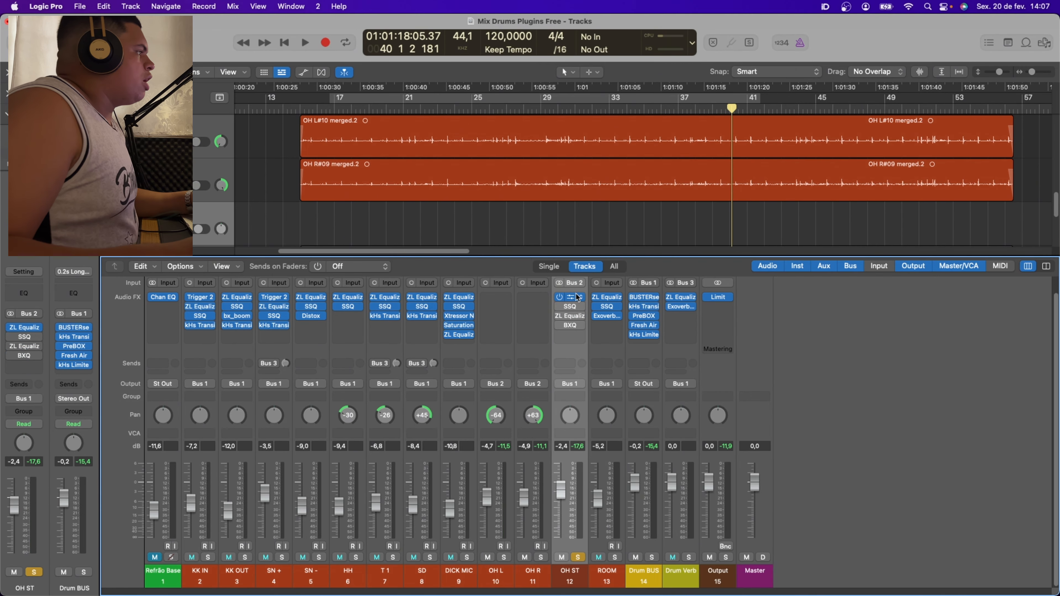
Open the first ZL Equalizer on OH ST and examine its Peak cuts around 2.3 kHz and 5 kHz
{"action": "left_click", "coordinate": [574, 297]}
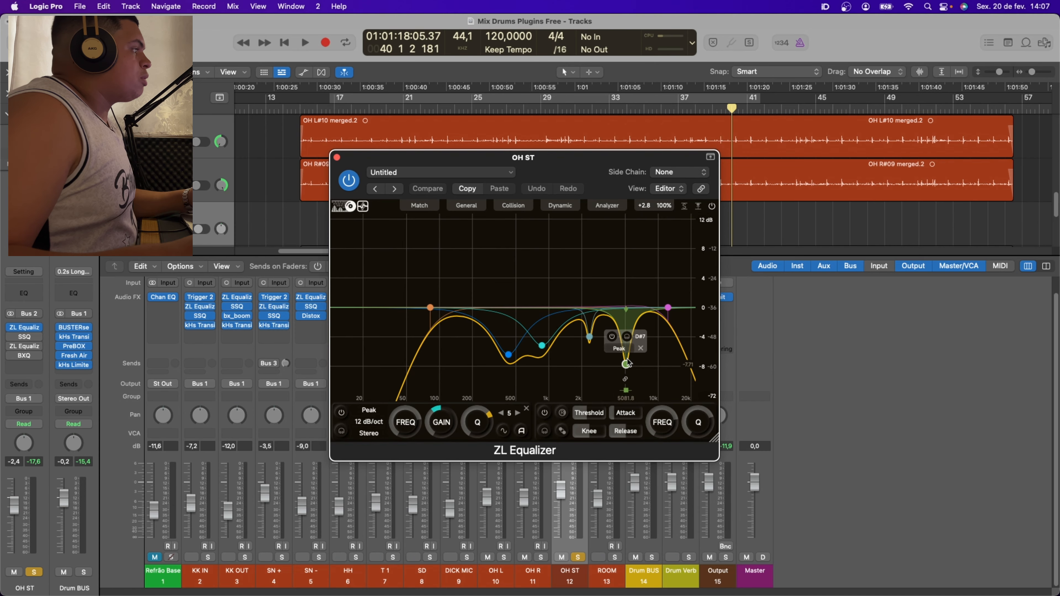
{"action": "left_click_drag", "start_coordinate": [627, 364], "coordinate": [627, 364]}
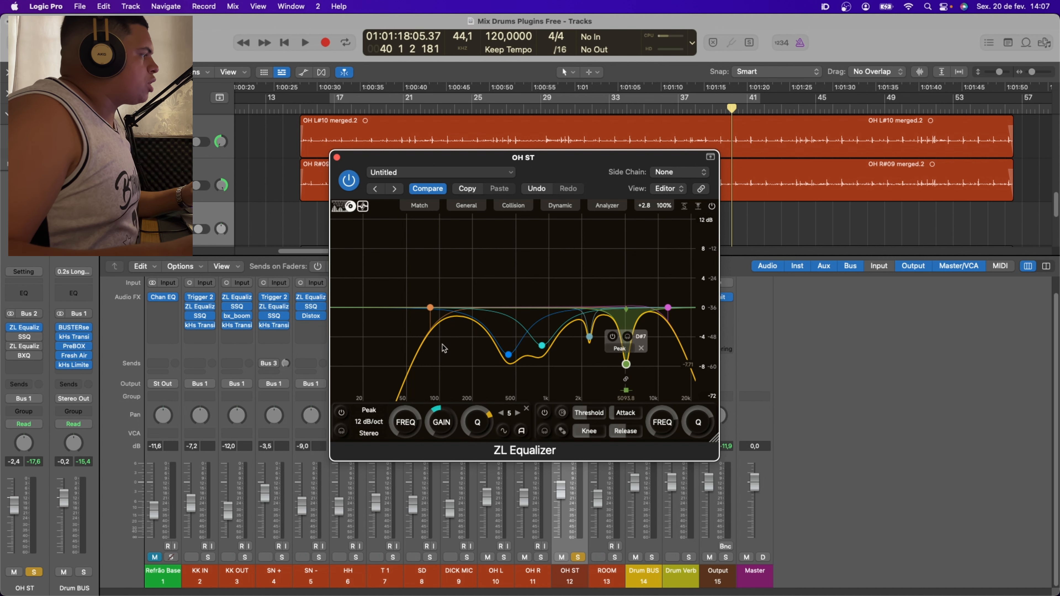
{"action": "left_click", "coordinate": [590, 337]}
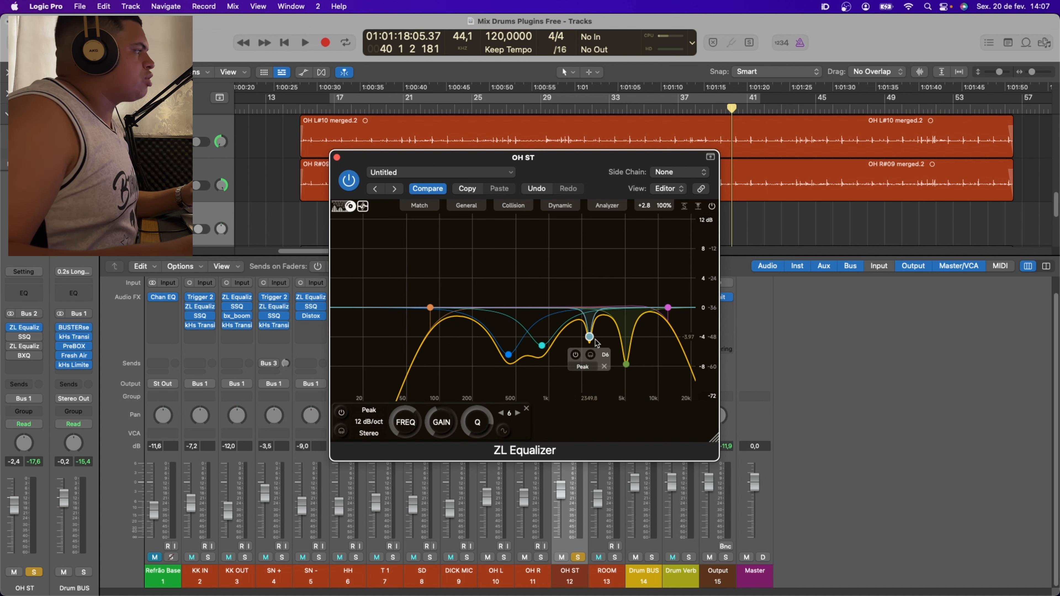
{"action": "left_click", "coordinate": [627, 365]}
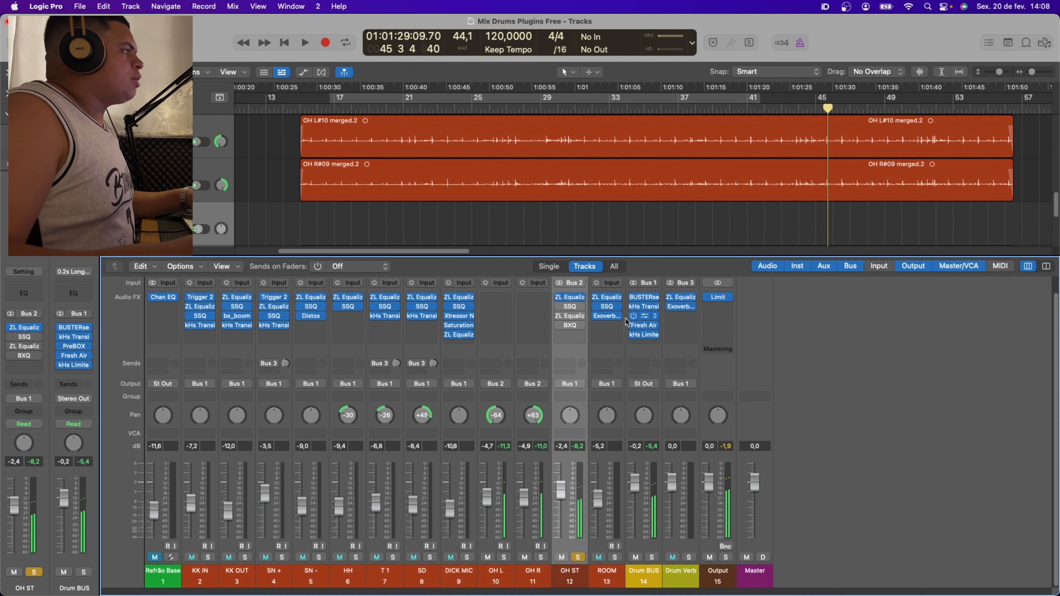
Review OH ST's SSQ and examine the dynamic Peak band near 845 Hz in its second ZL Equalizer
{"action": "left_click", "coordinate": [567, 308]}
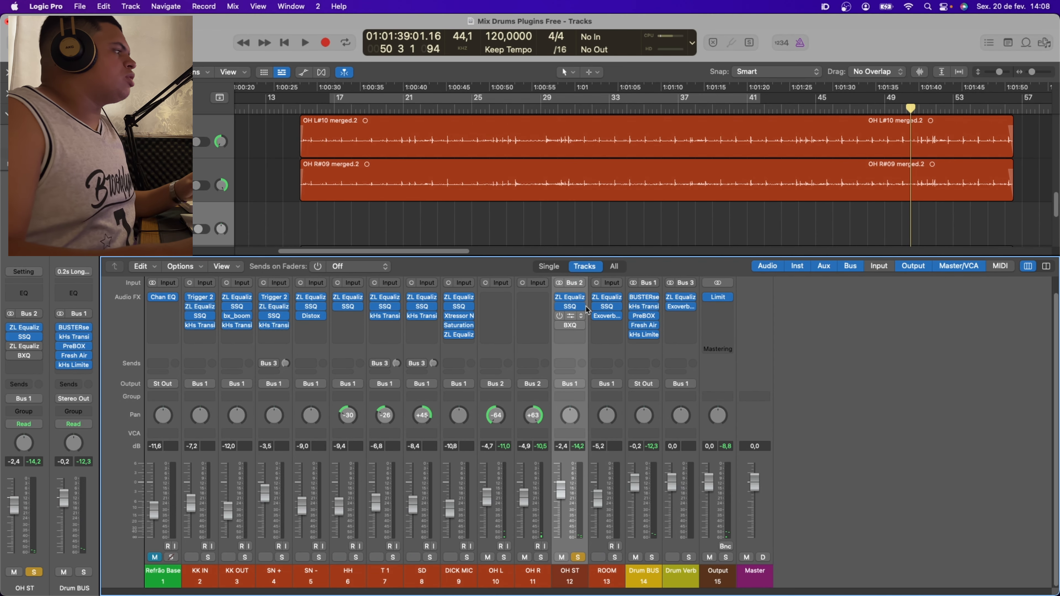
{"action": "left_click", "coordinate": [570, 296]}
{"action": "left_click_drag", "start_coordinate": [571, 163], "coordinate": [602, 162]}
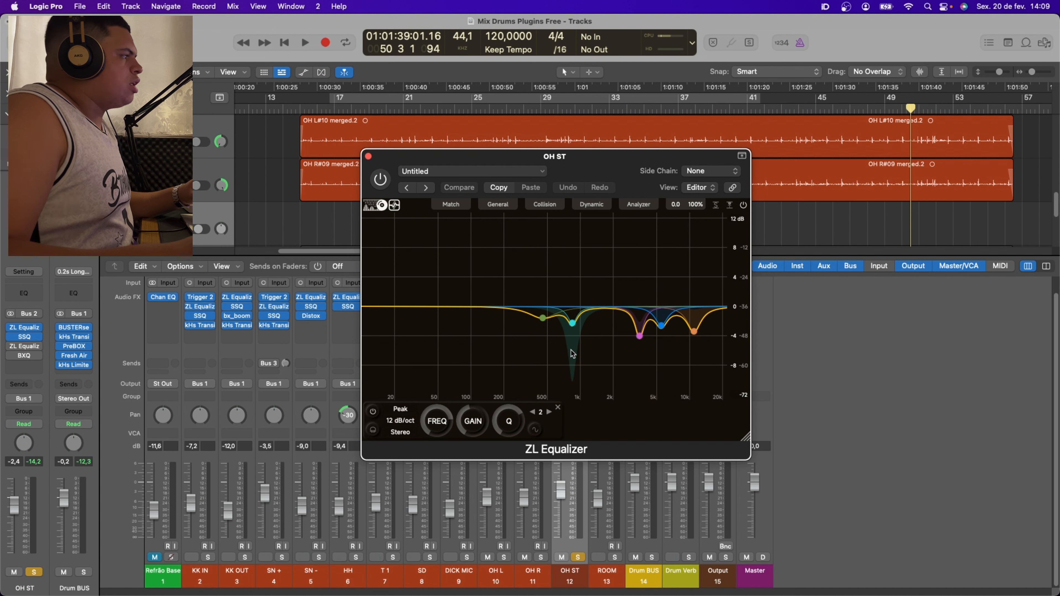
{"action": "left_click", "coordinate": [571, 324]}
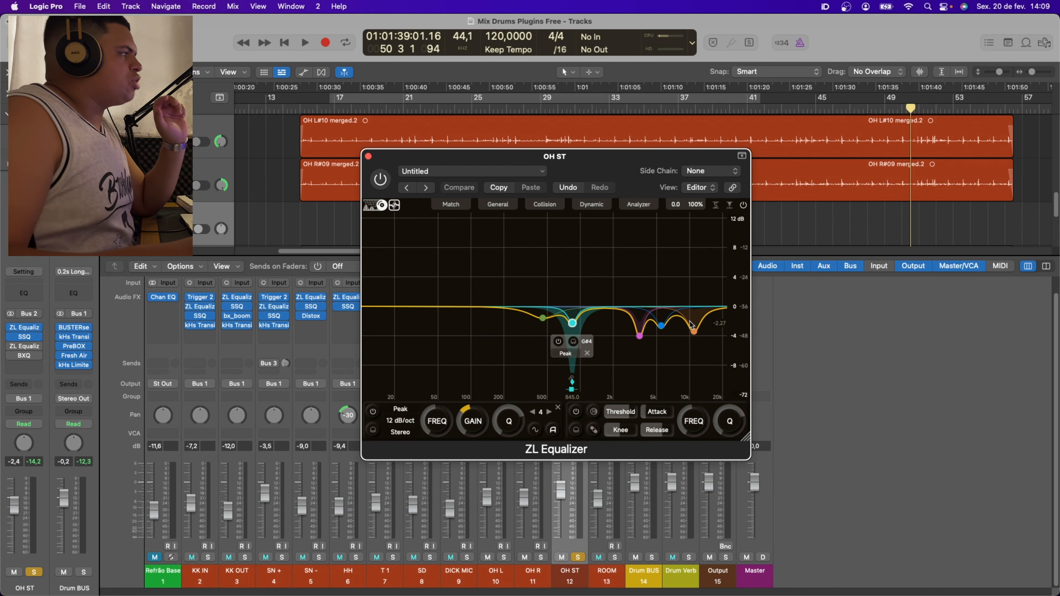
{"action": "left_click", "coordinate": [876, 107]}
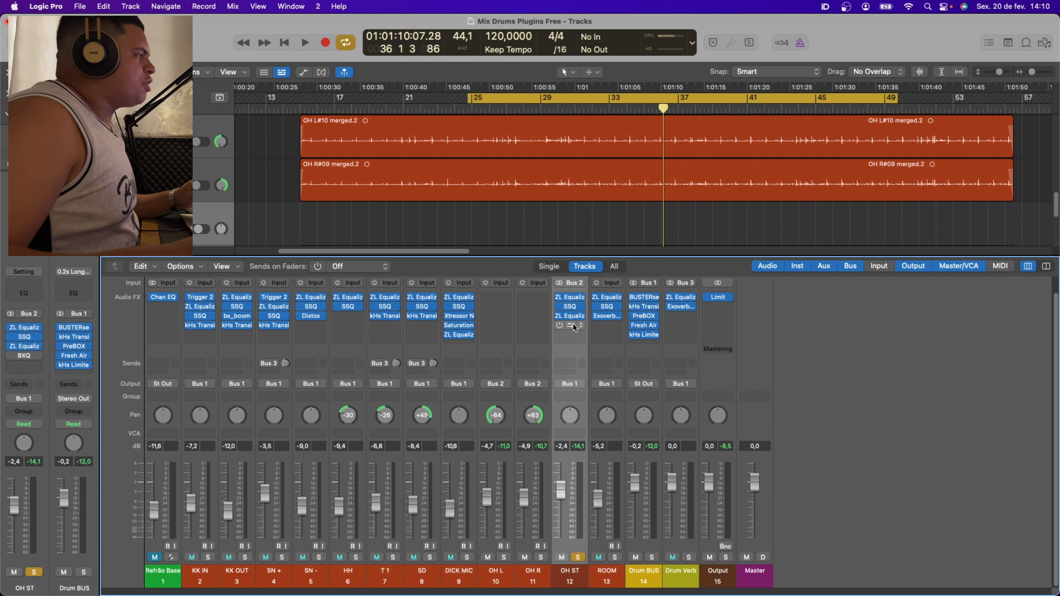
Open BXQ on OH ST and examine its high shelf frequency and the left and right high level settings
{"action": "left_click", "coordinate": [574, 327]}
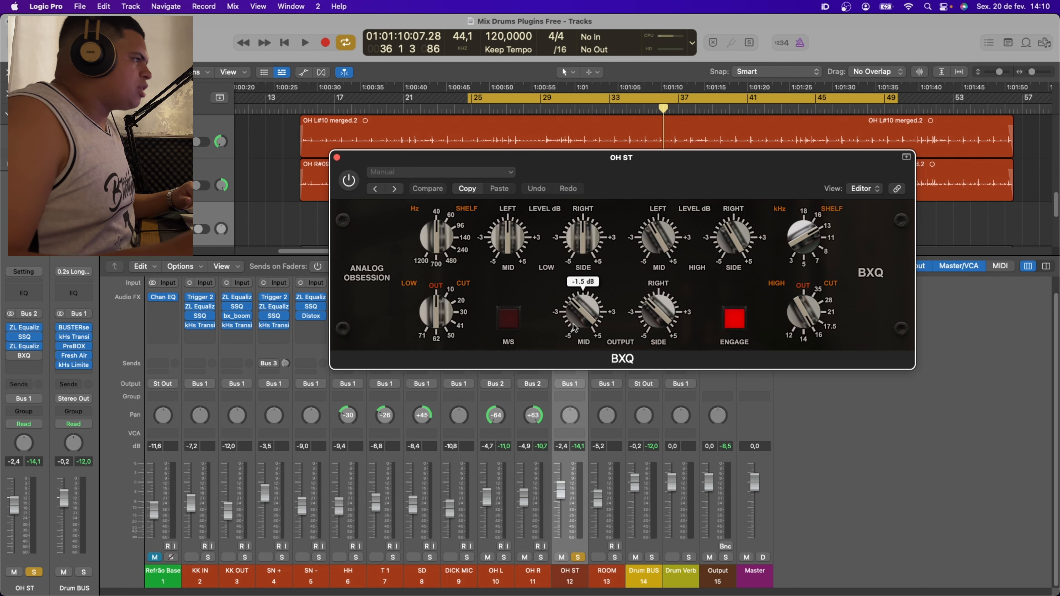
{"action": "left_click_drag", "start_coordinate": [677, 166], "coordinate": [684, 192]}
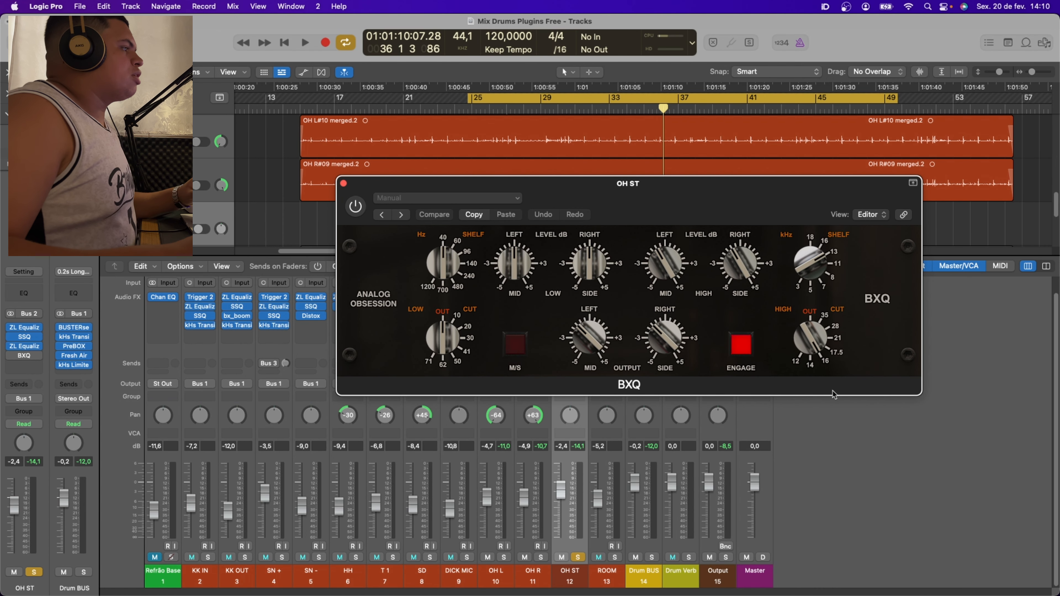
{"action": "mouse_move", "coordinate": [805, 261]}
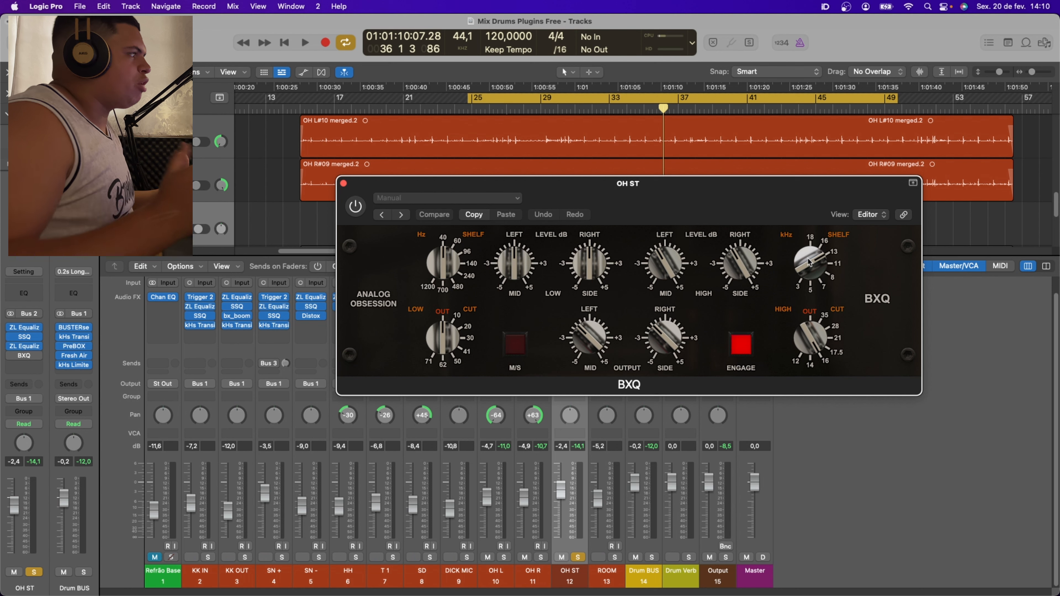
{"action": "mouse_move", "coordinate": [743, 267]}
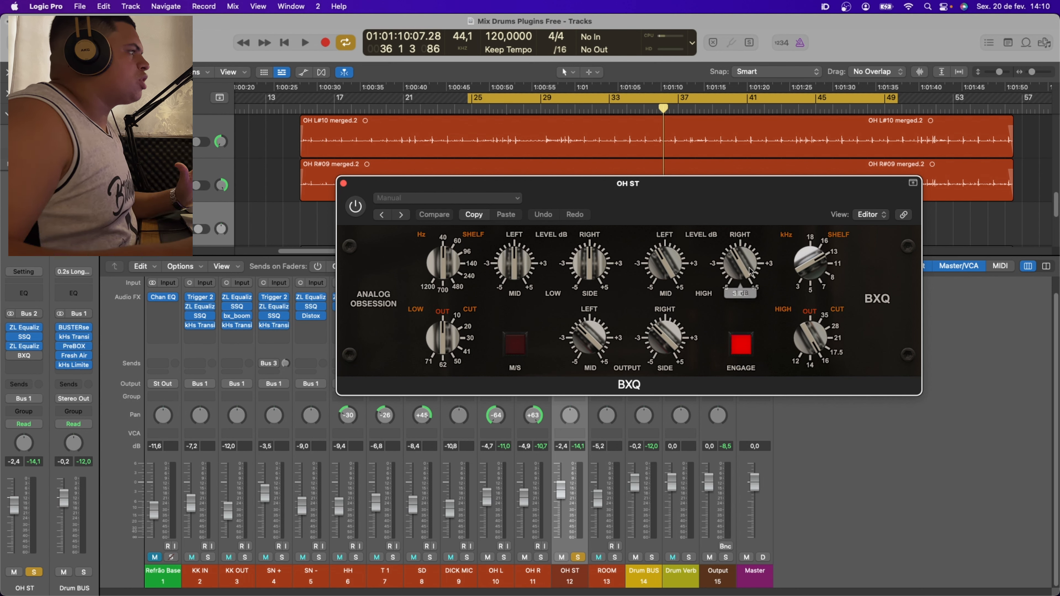
{"action": "mouse_move", "coordinate": [658, 270]}
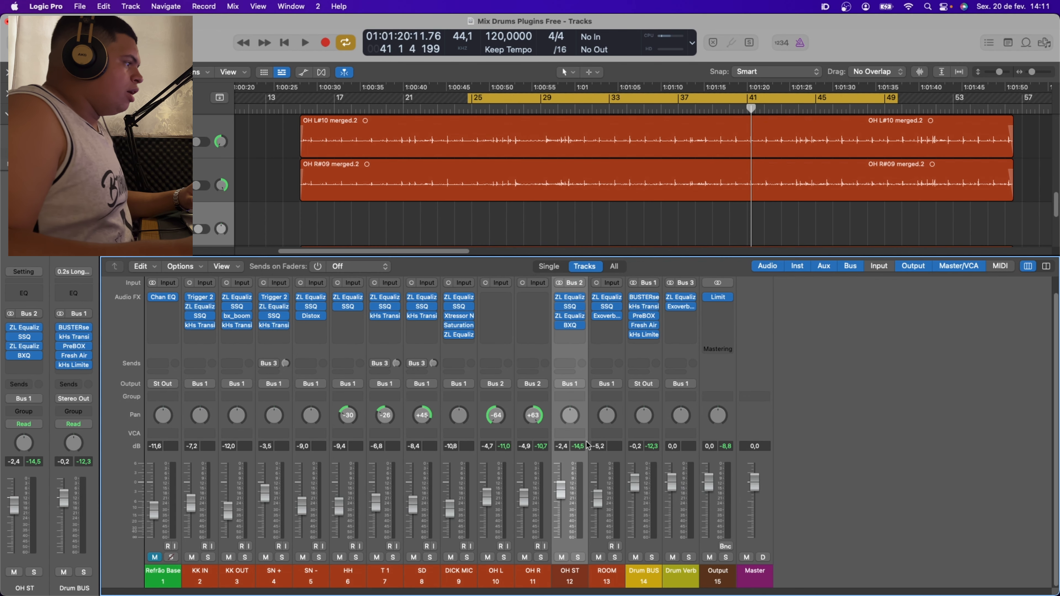
Solo the ROOM channel and compare its playback with all plug-ins bypassed and with them enabled
{"action": "left_click", "coordinate": [608, 300]}
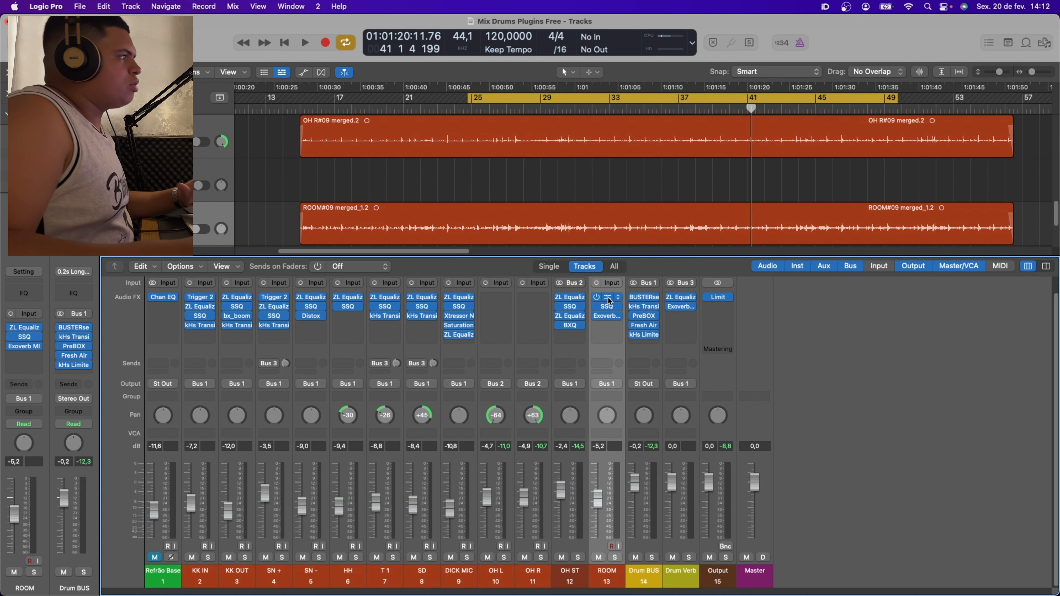
{"action": "scroll", "coordinate": [459, 221], "scroll_direction": "down", "scroll_amount": 1}
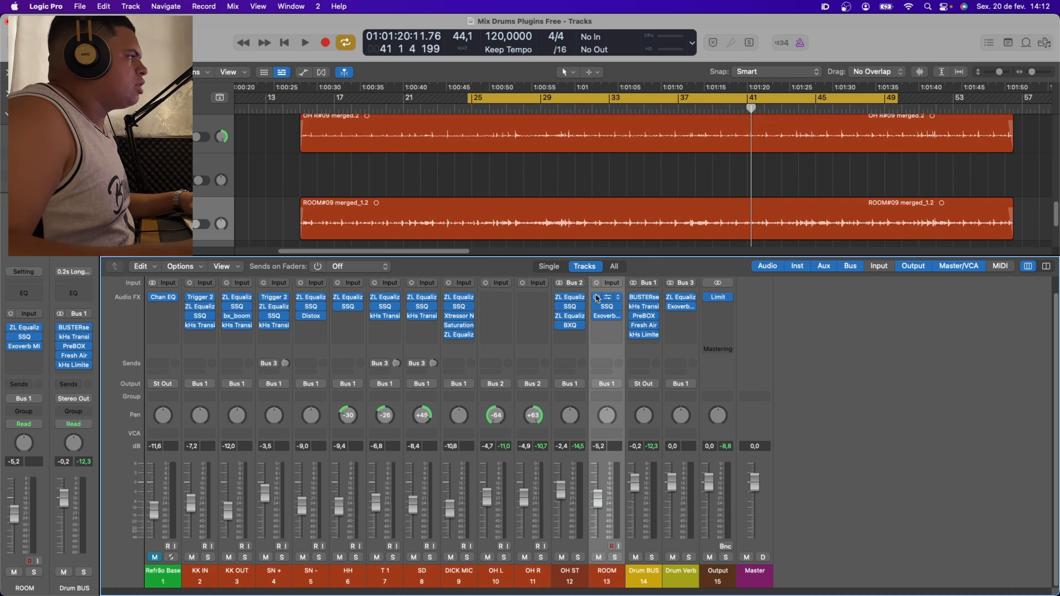
{"action": "left_click", "coordinate": [597, 307], "text": "alt"}
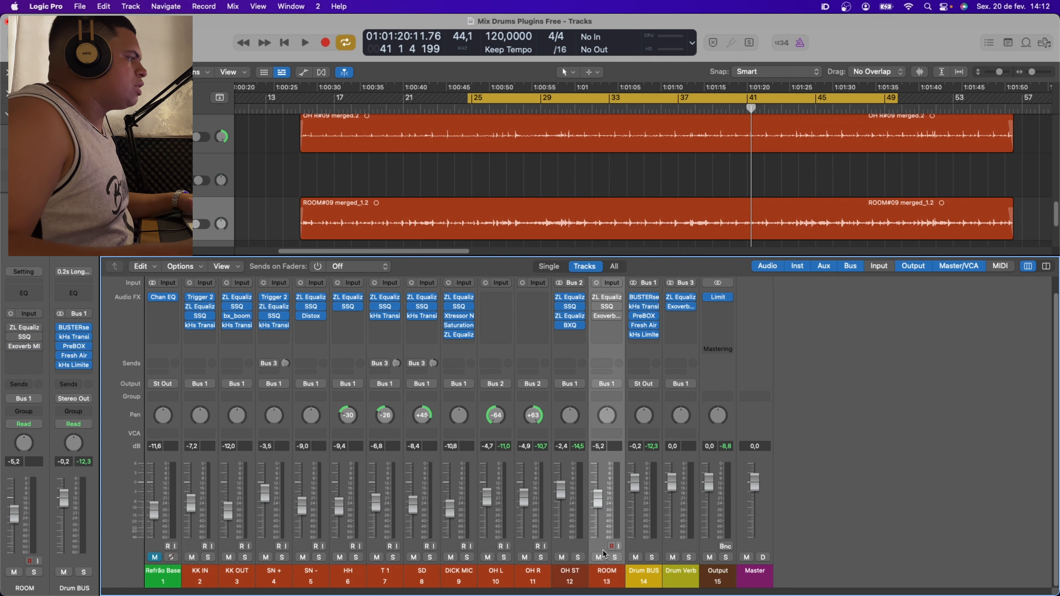
{"action": "left_click", "coordinate": [614, 557]}
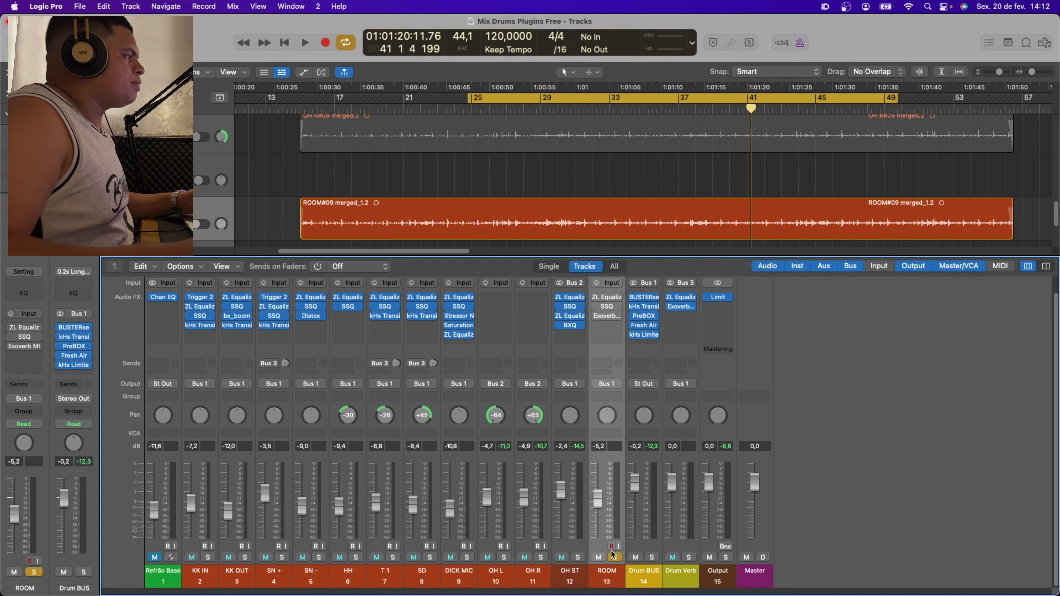
{"action": "key", "text": "space"}
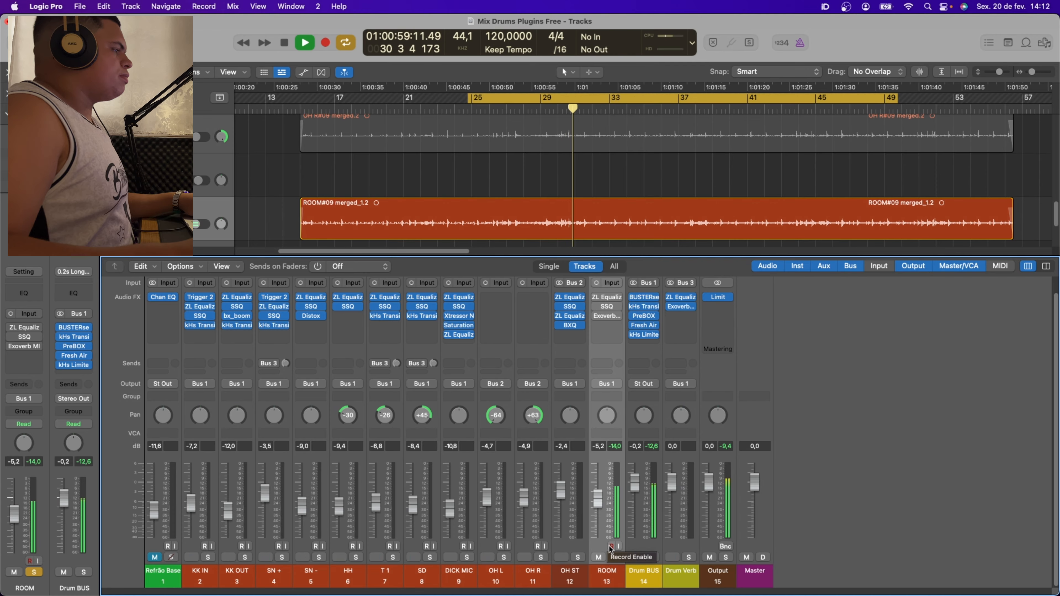
{"action": "key", "text": "space"}
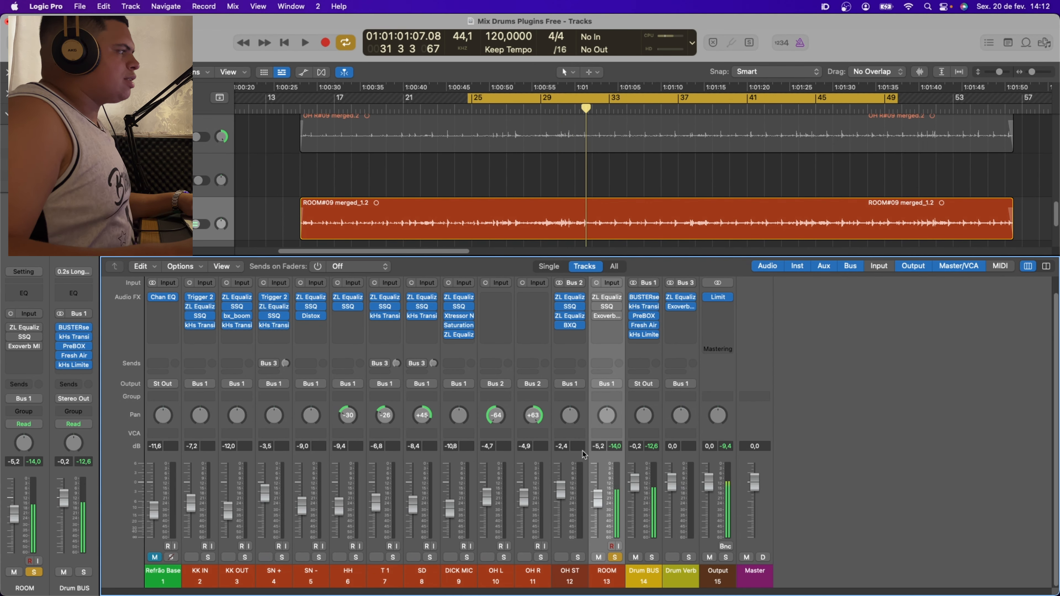
{"action": "left_click_drag", "start_coordinate": [595, 298], "coordinate": [597, 316]}
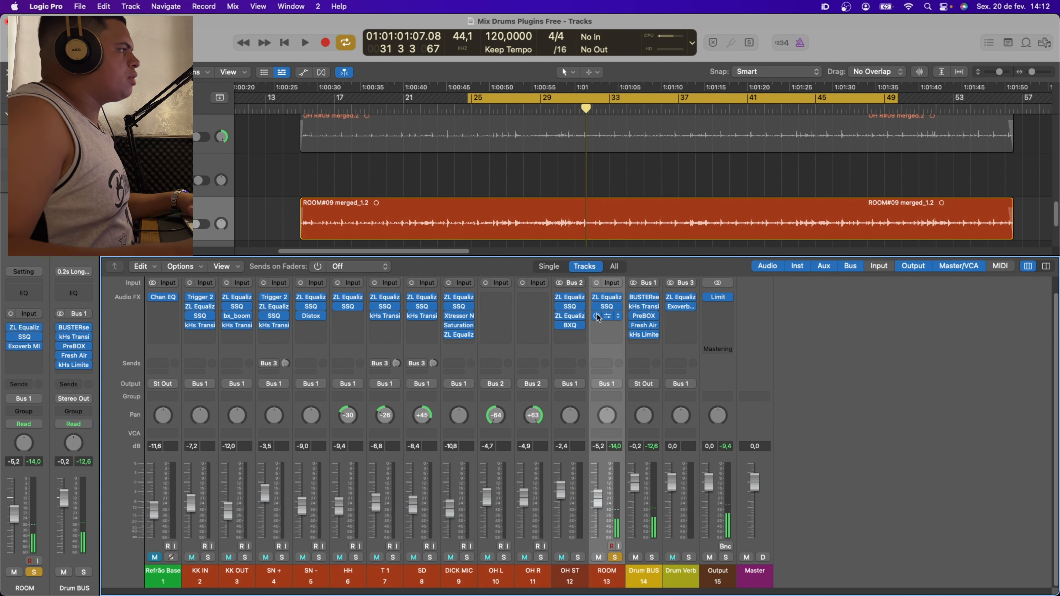
{"action": "key", "text": "space"}
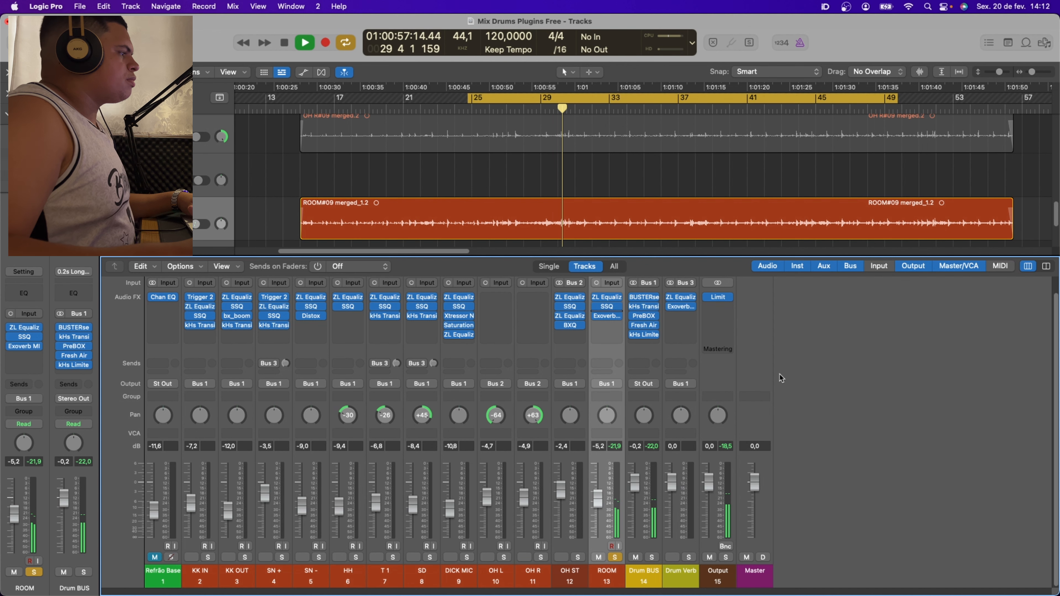
{"action": "key", "text": "space"}
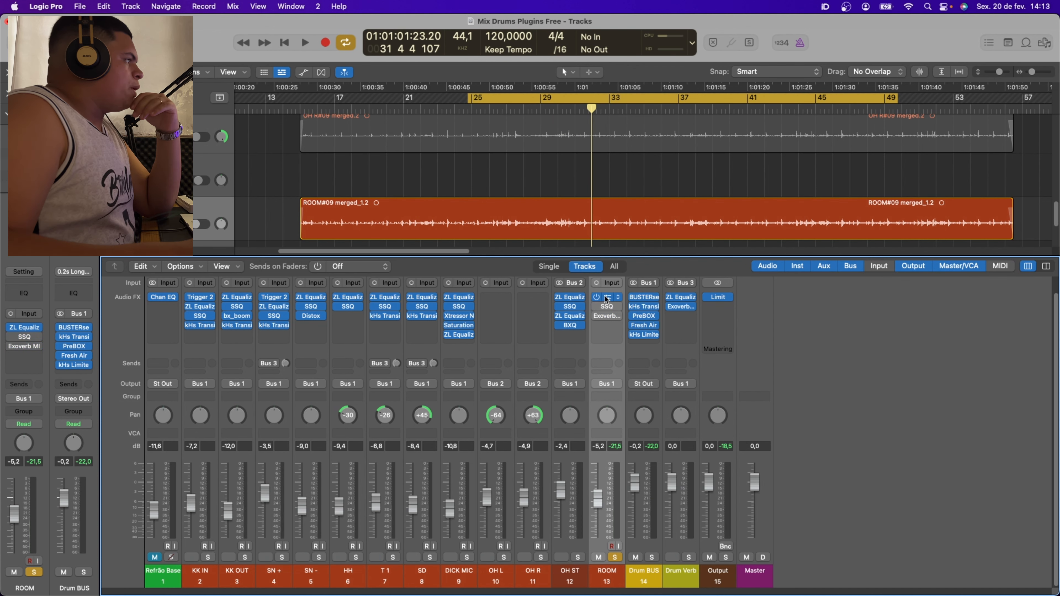
Open ROOM's ZL Equalizer and examine its low and high filters and the Peak cut near 572 Hz
{"action": "left_click", "coordinate": [607, 298]}
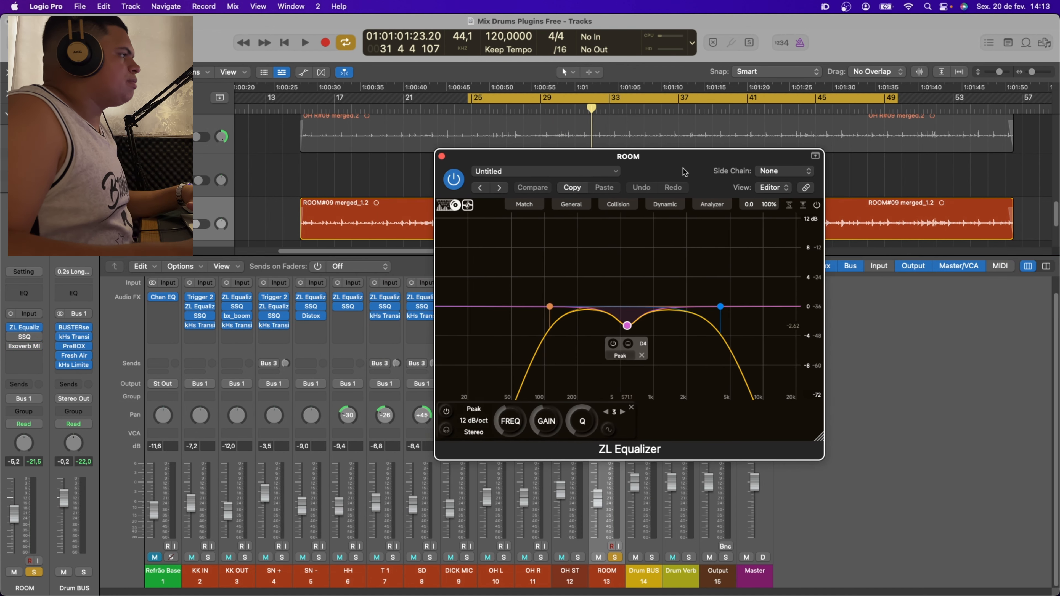
{"action": "left_click_drag", "start_coordinate": [684, 172], "coordinate": [730, 172]}
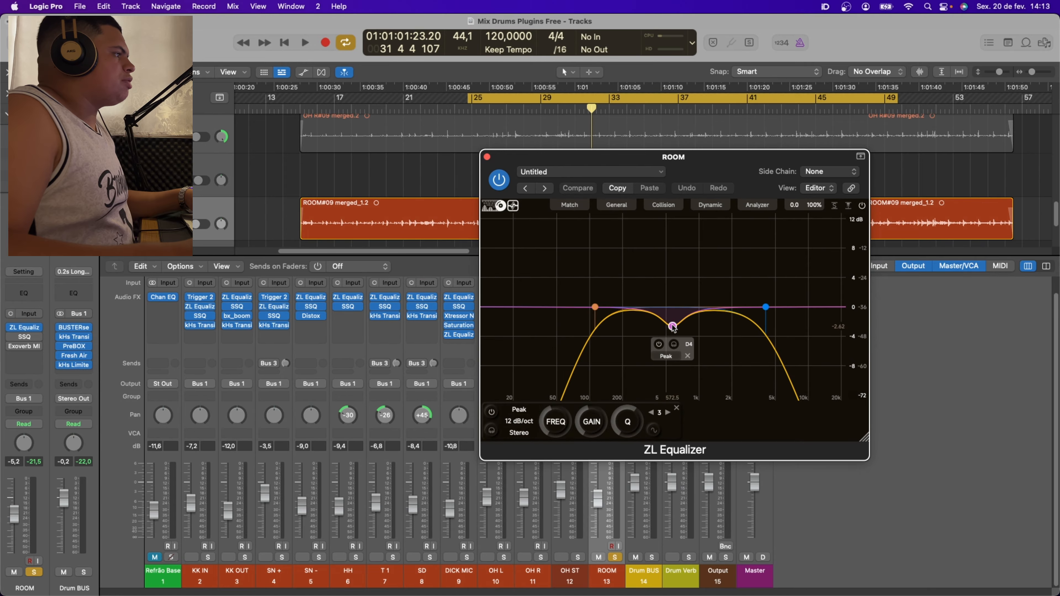
{"action": "left_click_drag", "start_coordinate": [673, 325], "coordinate": [670, 328]}
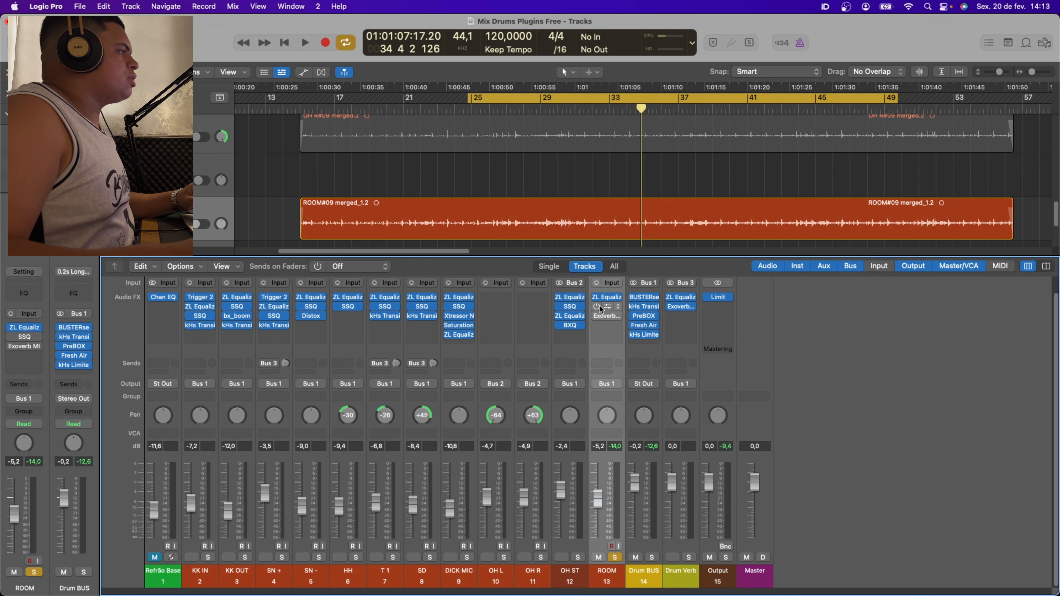
Open SSQ on ROOM, examine its LMF gain and listen to the channel with the equalizer enabled
{"action": "left_click", "coordinate": [601, 307]}
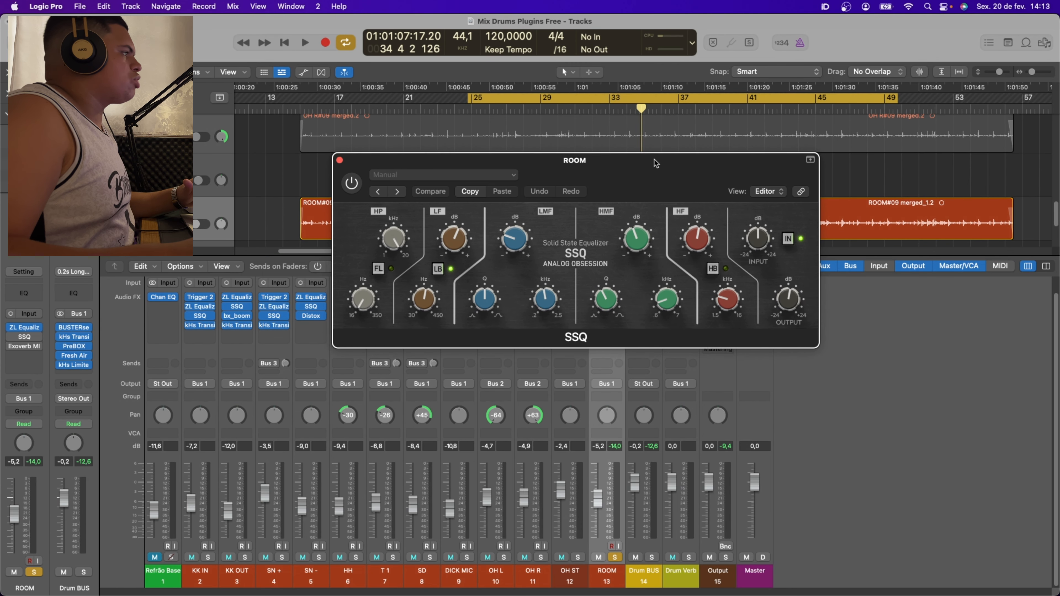
{"action": "left_click_drag", "start_coordinate": [656, 163], "coordinate": [727, 253]}
{"action": "key", "text": "space"}
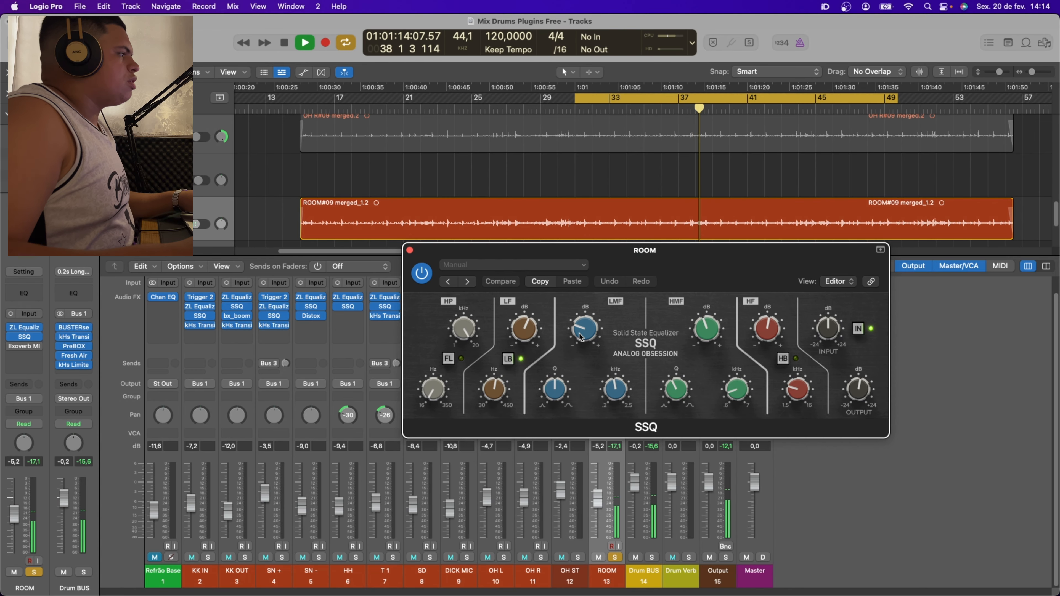
{"action": "key", "text": "space"}
{"action": "left_click_drag", "start_coordinate": [581, 338], "coordinate": [579, 337]}
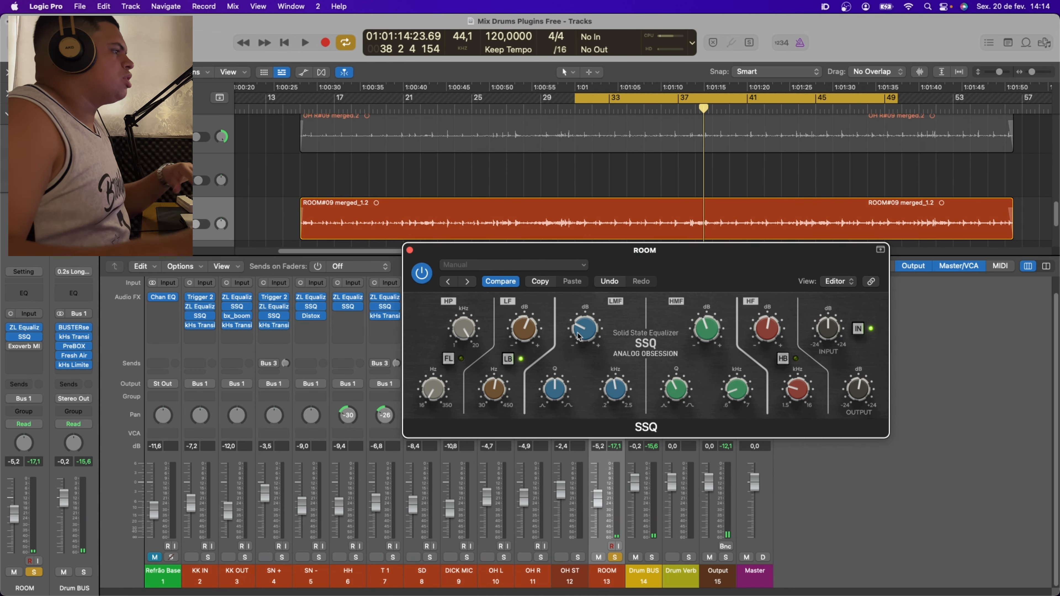
{"action": "key", "text": "super+w"}
Examine ROOM's Exoverb MICRO with the Drum Room preset, and take the ROOM channel out of solo
{"action": "left_click", "coordinate": [606, 316]}
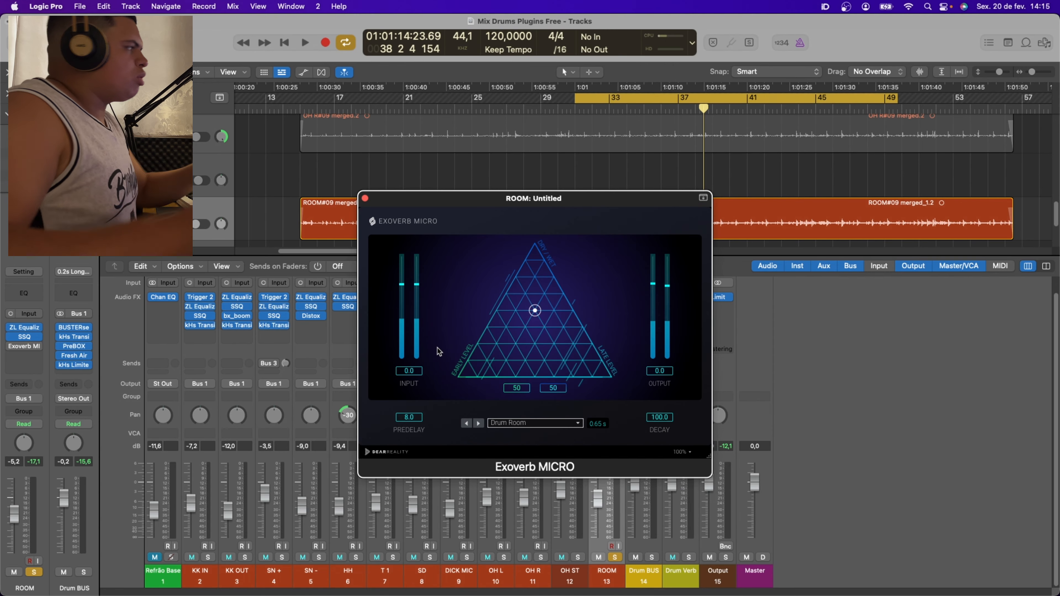
{"action": "left_click", "coordinate": [365, 199]}
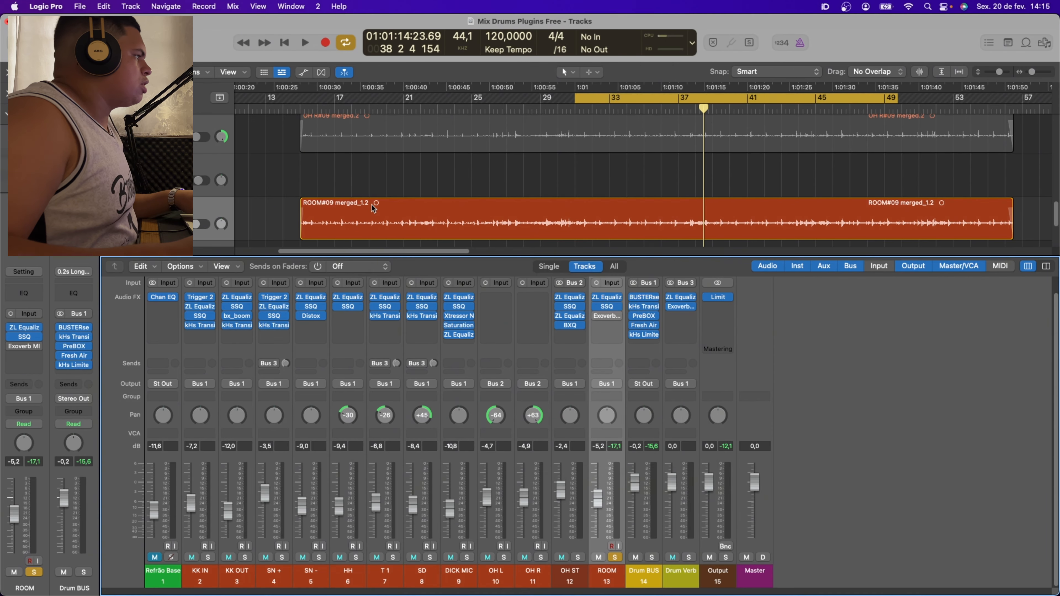
{"action": "left_click", "coordinate": [614, 557]}
Solo the Drum BUS channel and listen to it with all five of its plug-ins bypassed
{"action": "left_click", "coordinate": [652, 557]}
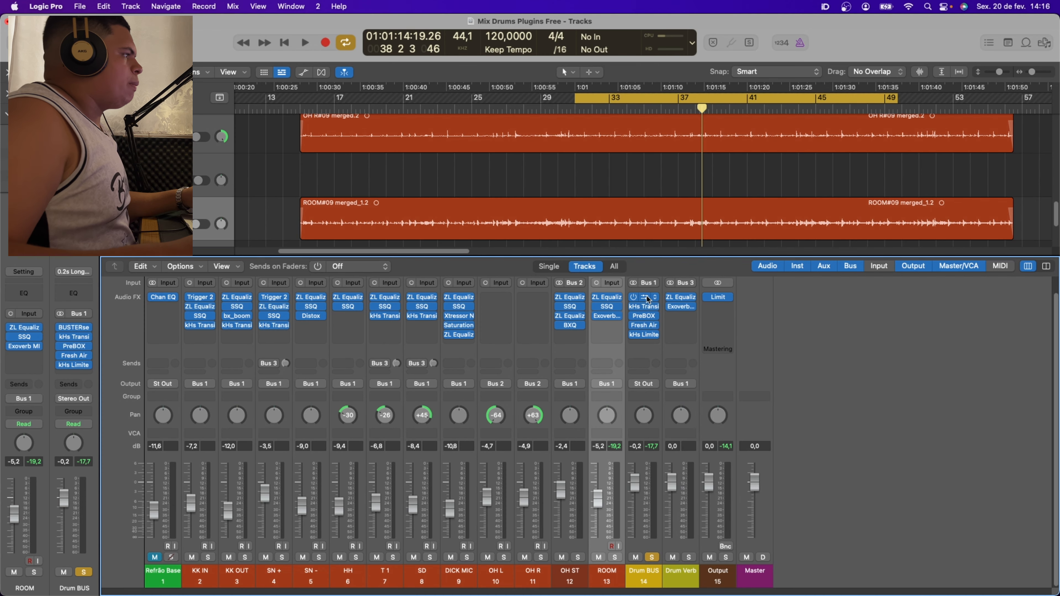
{"action": "left_click", "coordinate": [656, 402]}
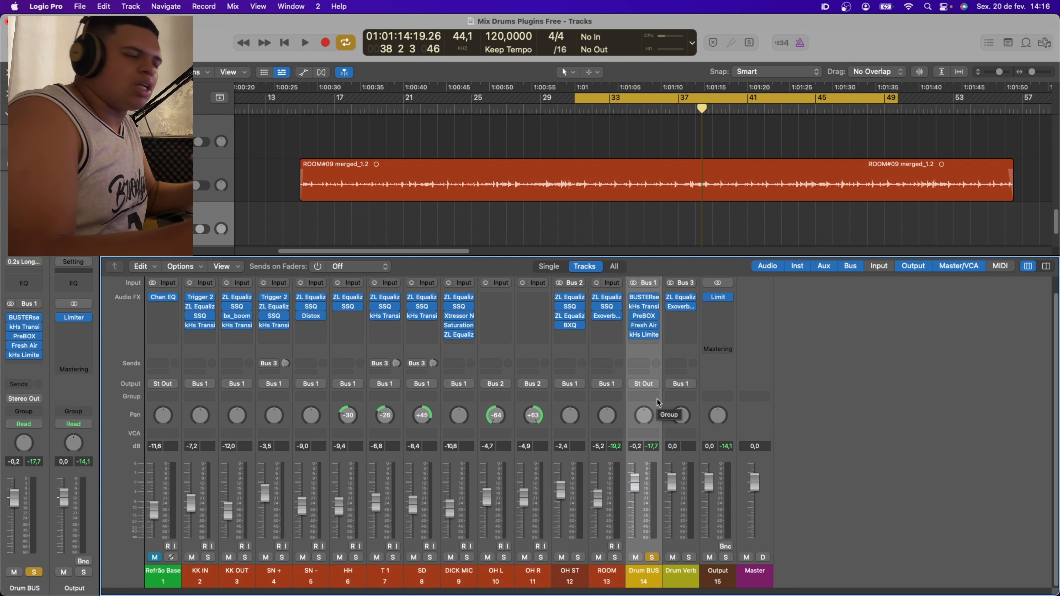
{"action": "left_click_drag", "start_coordinate": [634, 297], "coordinate": [637, 335]}
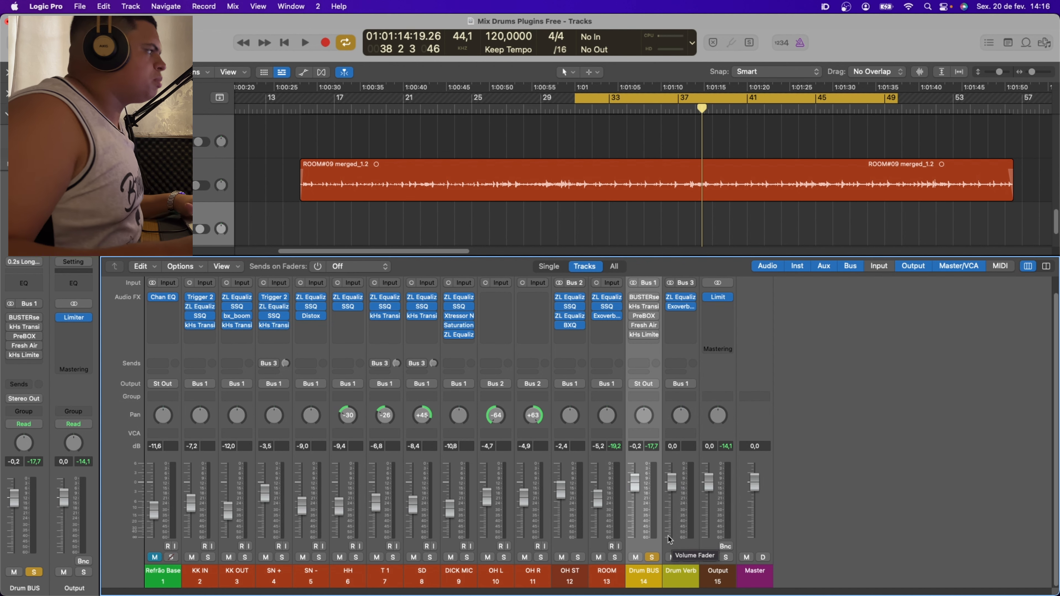
{"action": "key", "text": "space"}
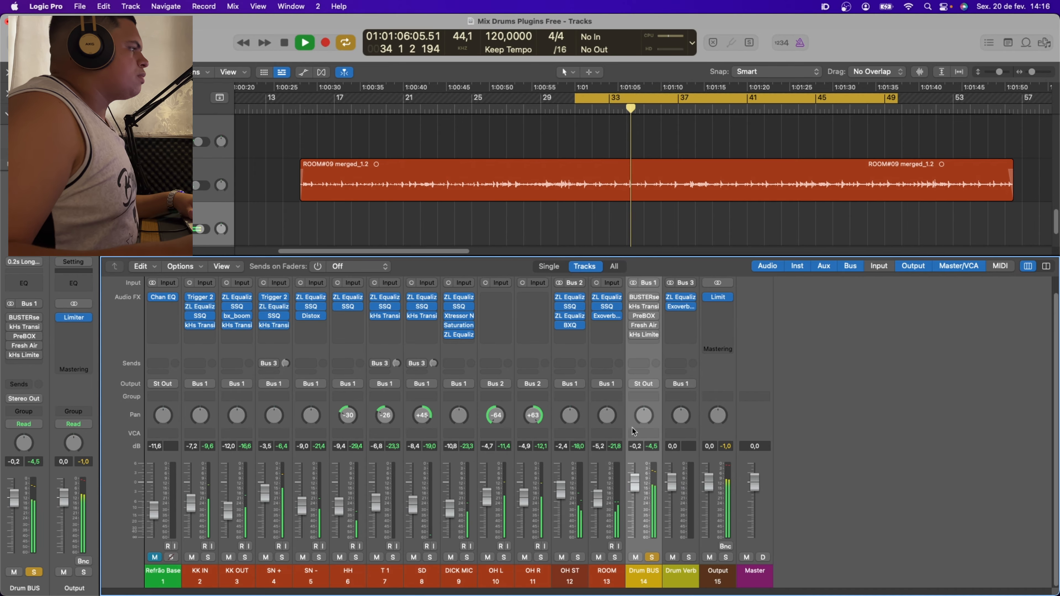
{"action": "key", "text": "space"}
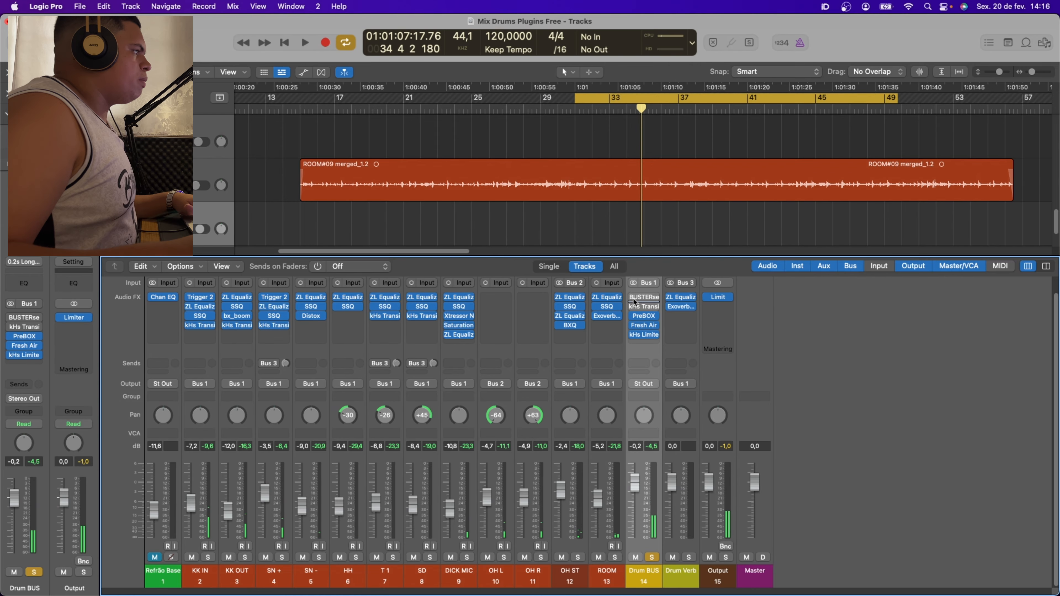
Listen to Drum BUS with its five plug-ins enabled, and examine the attack and release settings of its BUSTERse compressor
{"action": "key", "text": "space"}
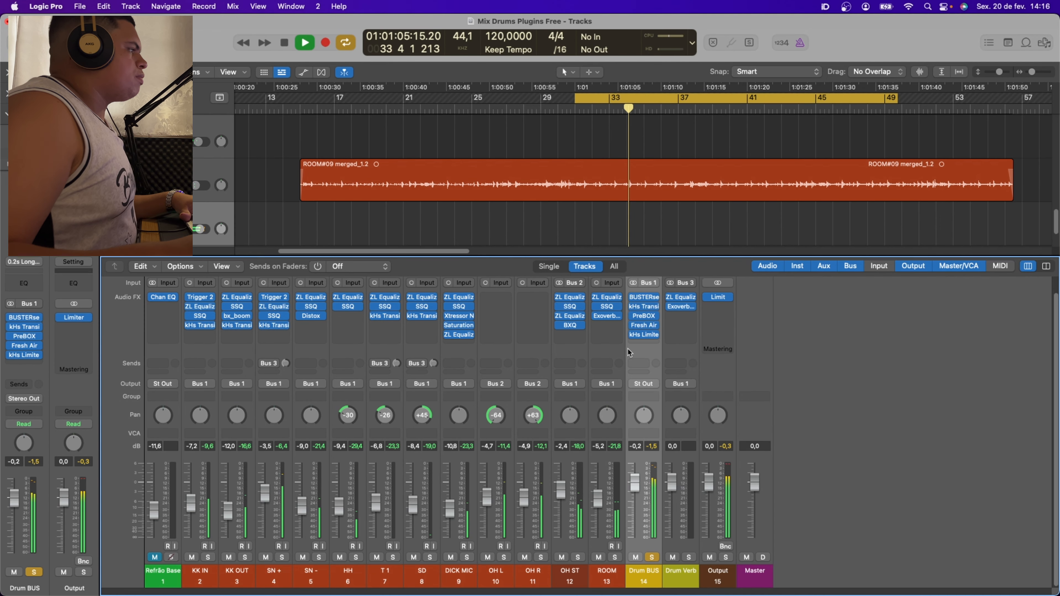
{"action": "key", "text": "space"}
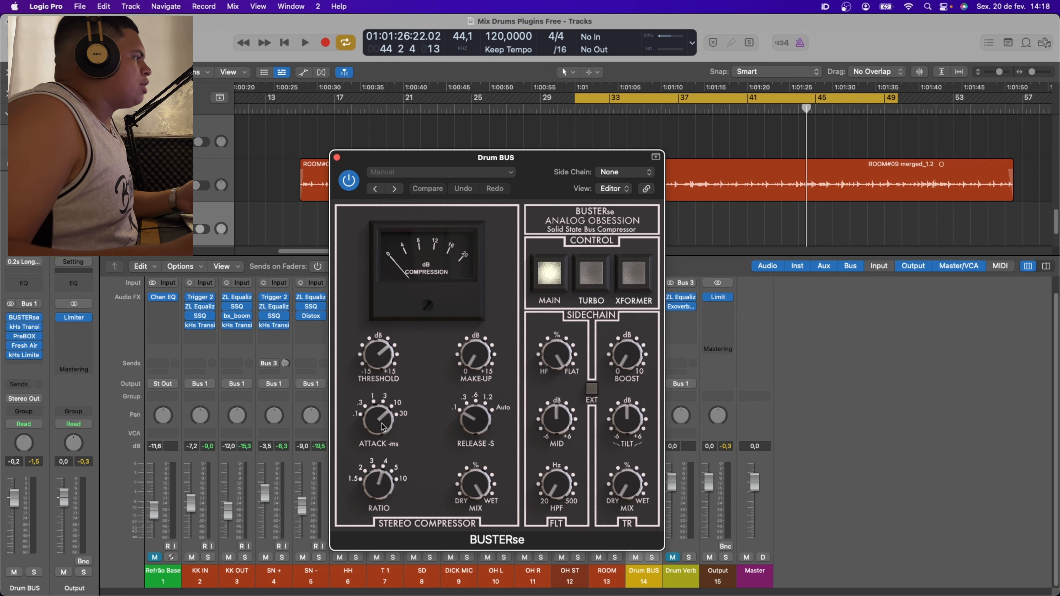
{"action": "mouse_move", "coordinate": [472, 426]}
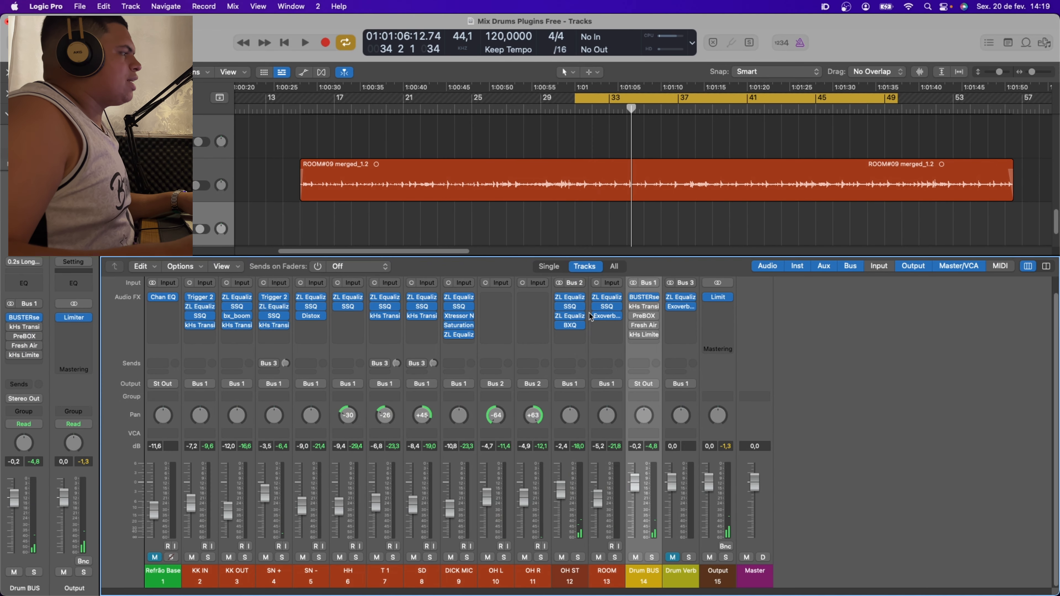
Open the Drum BUS transient shaper, and examine PreBOX's model, high-pass and low-pass filters and input gain
{"action": "mouse_move", "coordinate": [637, 309]}
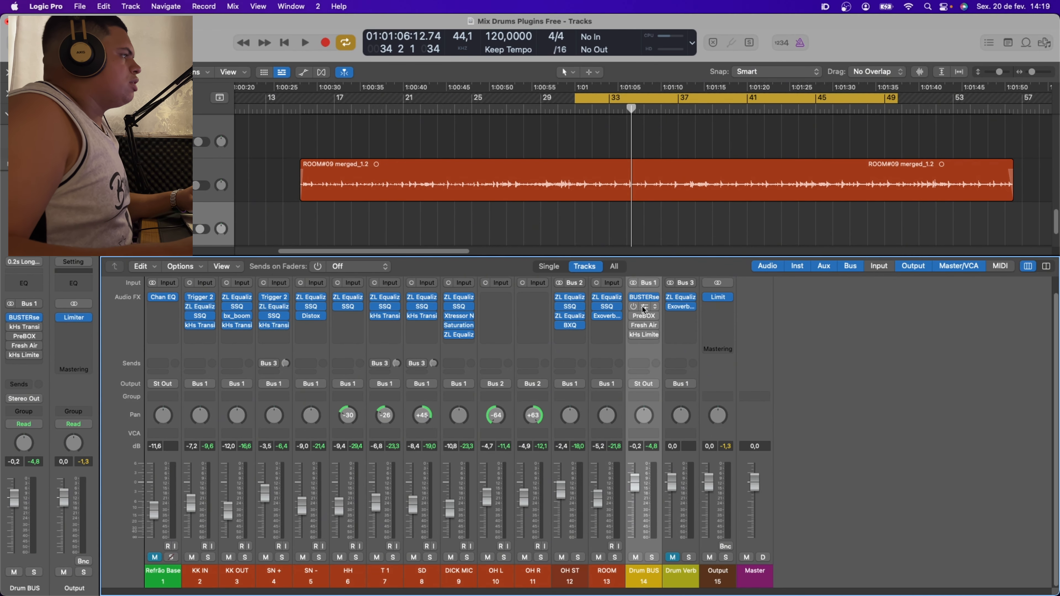
{"action": "left_click", "coordinate": [642, 310]}
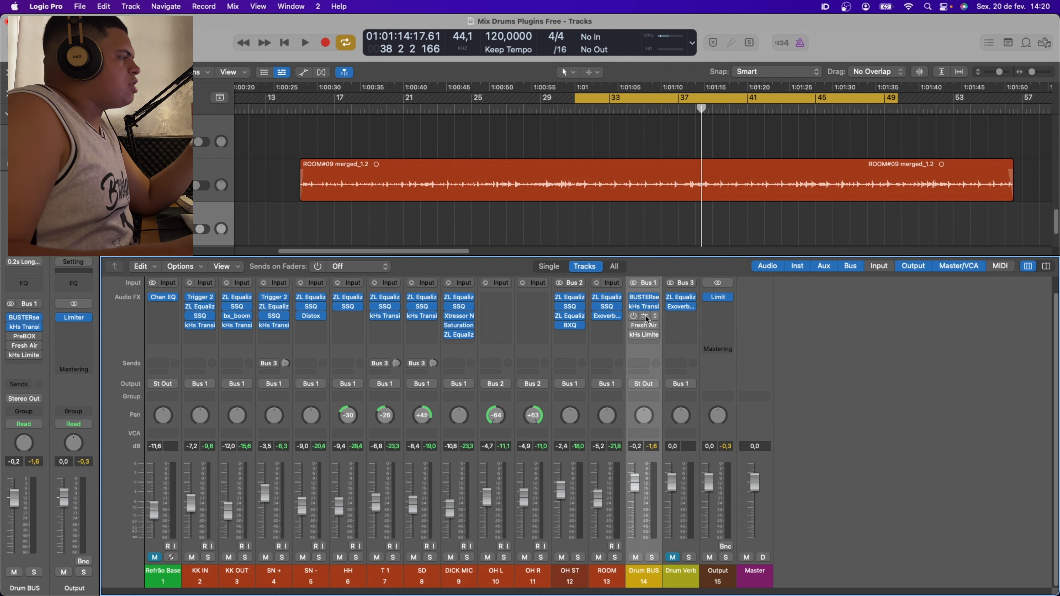
{"action": "left_click", "coordinate": [645, 317]}
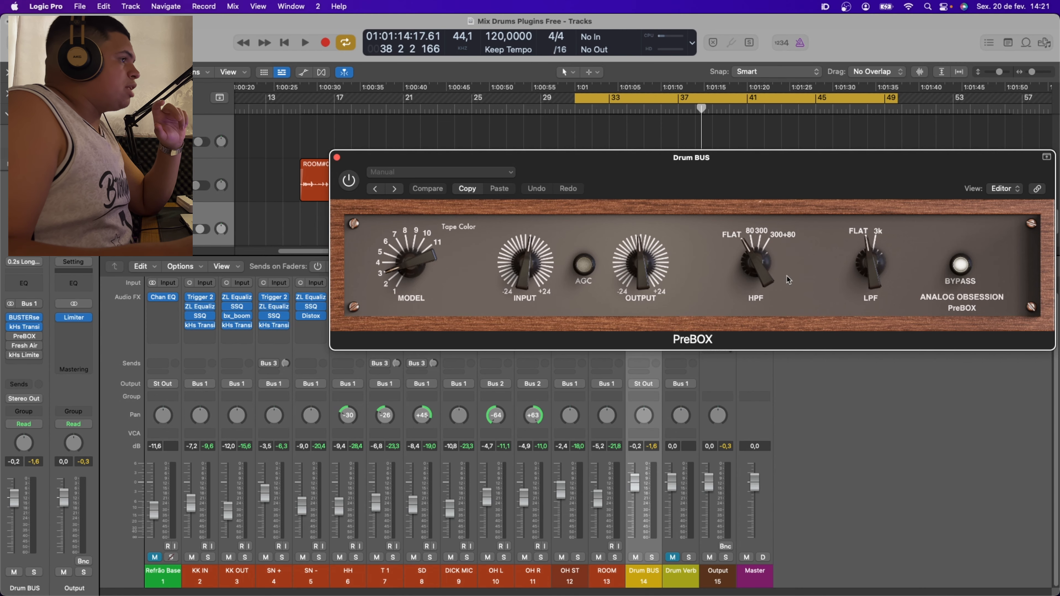
{"action": "left_click_drag", "start_coordinate": [860, 177], "coordinate": [810, 186]}
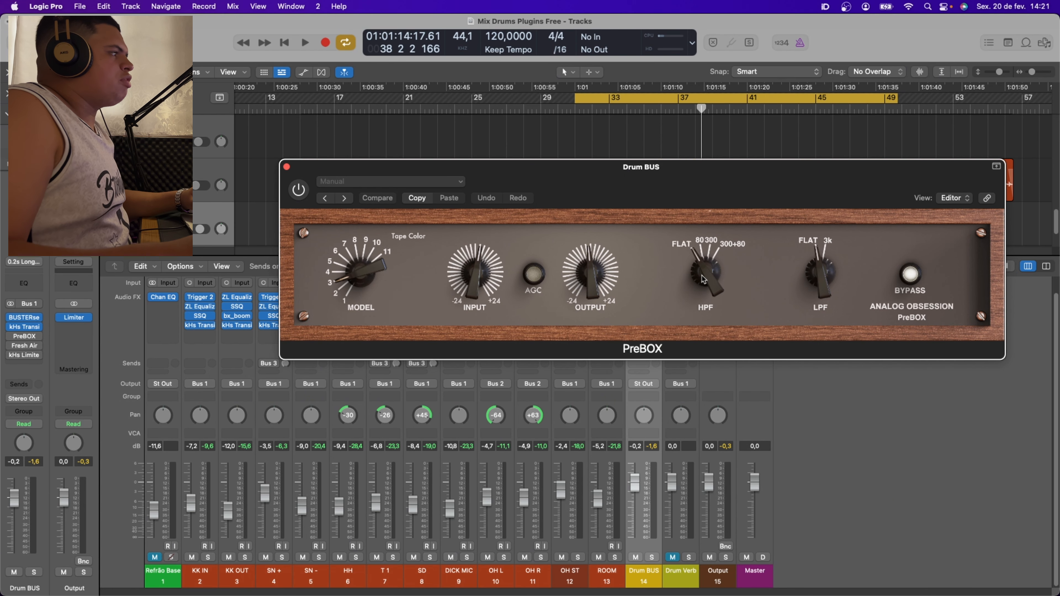
{"action": "double_click", "coordinate": [479, 275]}
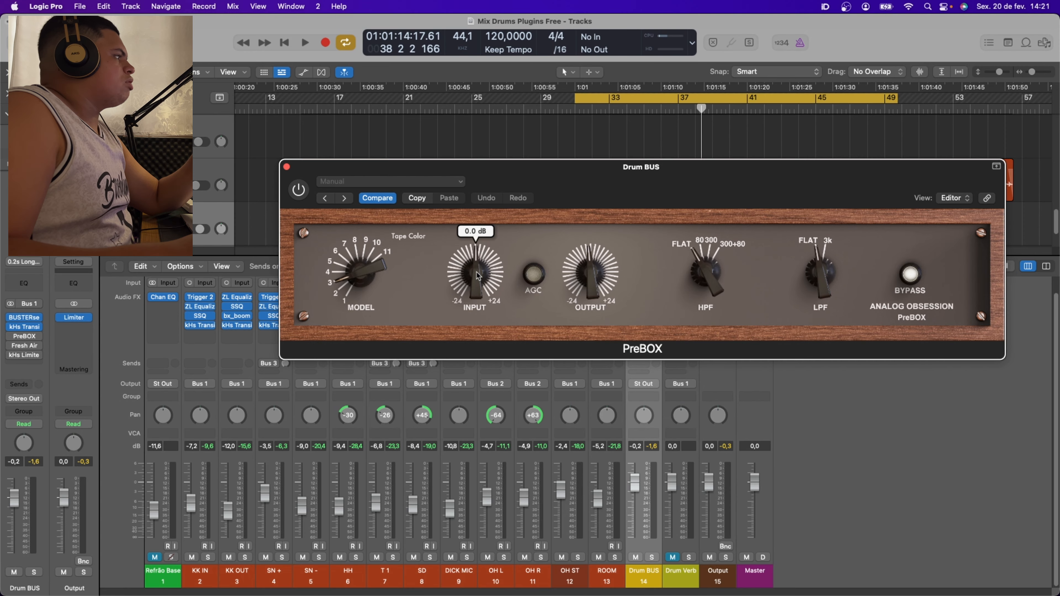
{"action": "left_click_drag", "start_coordinate": [479, 275], "coordinate": [479, 276]}
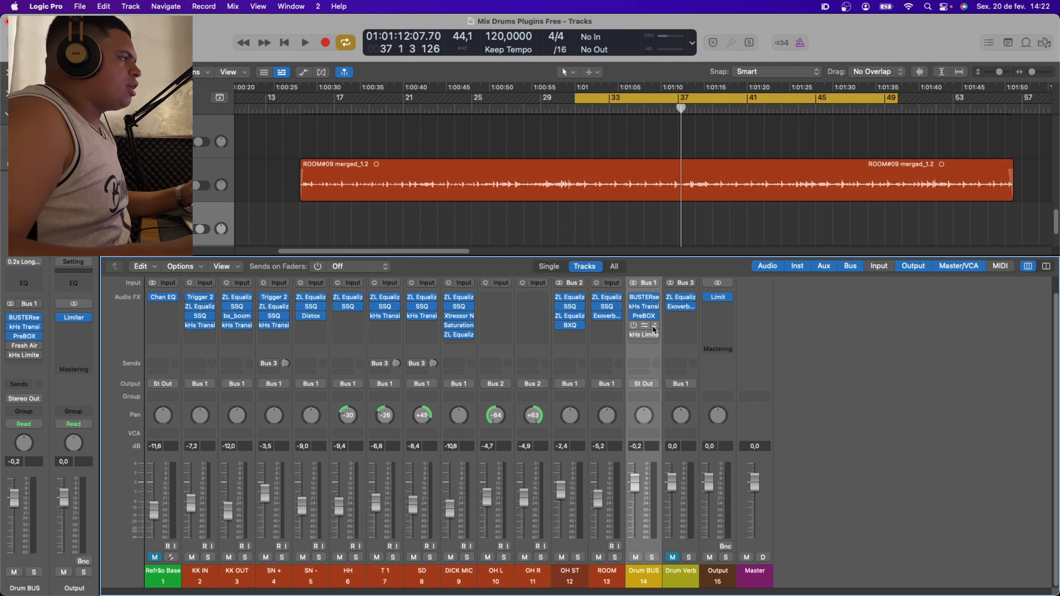
Review Fresh Air and the kHs Limiter's Out Gain on Drum BUS, and enable the limiter
{"action": "left_click", "coordinate": [653, 329]}
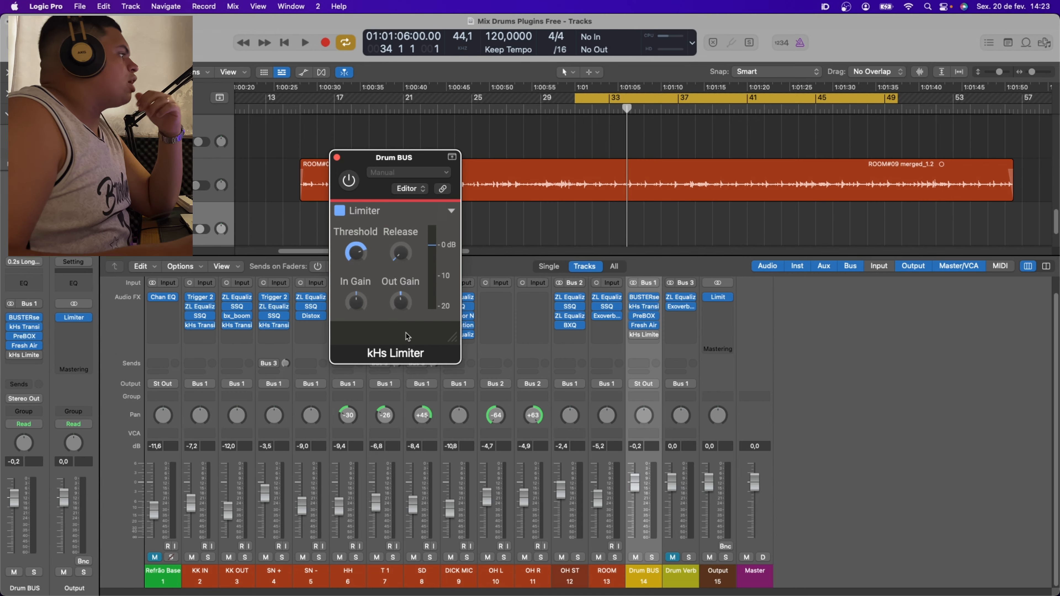
{"action": "left_click", "coordinate": [404, 306]}
{"action": "left_click", "coordinate": [403, 306]}
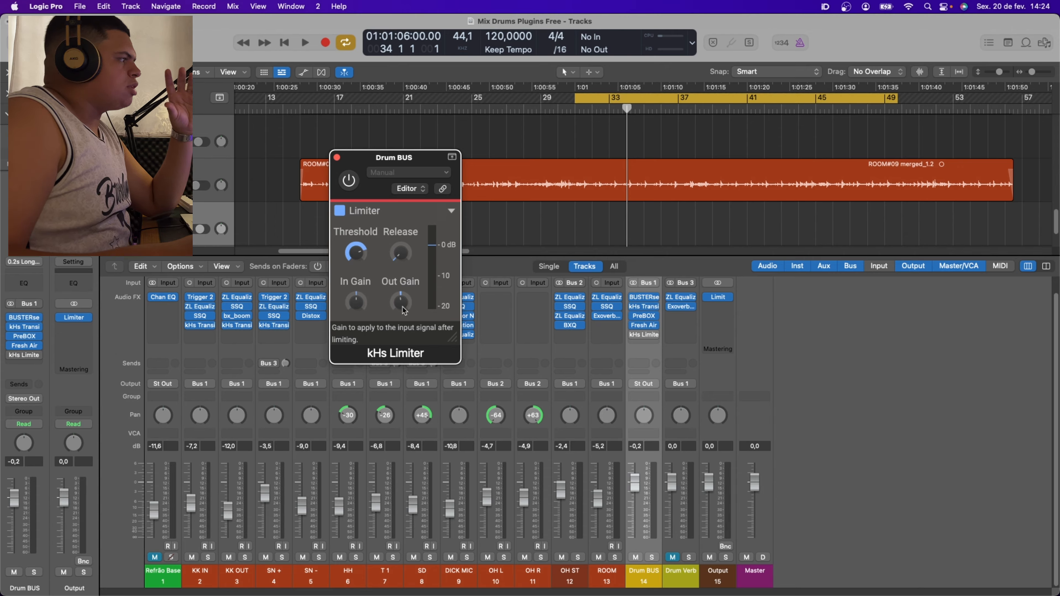
{"action": "left_click", "coordinate": [349, 183]}
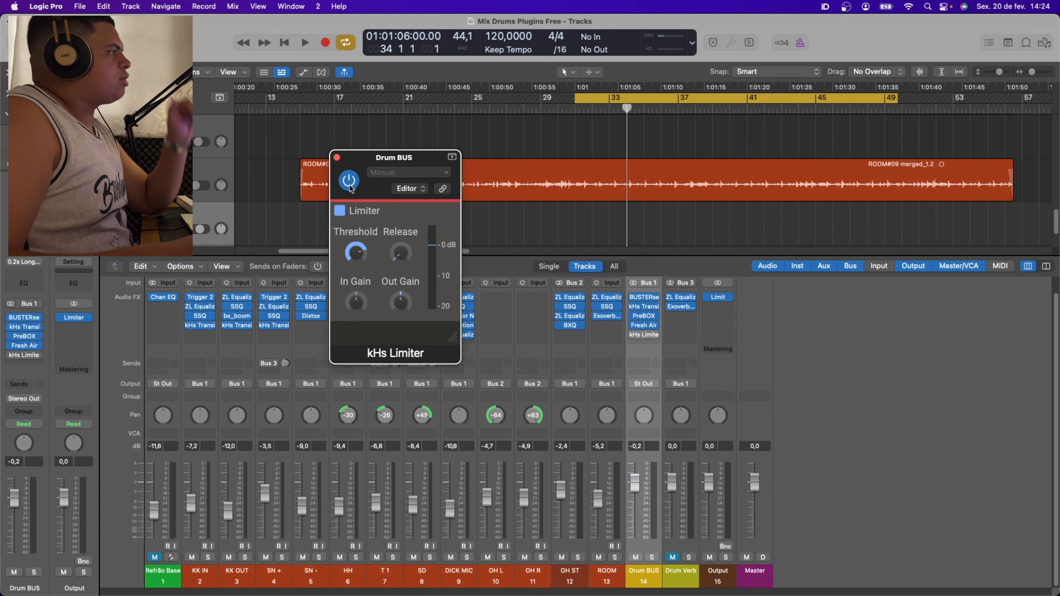
{"action": "left_click", "coordinate": [337, 157]}
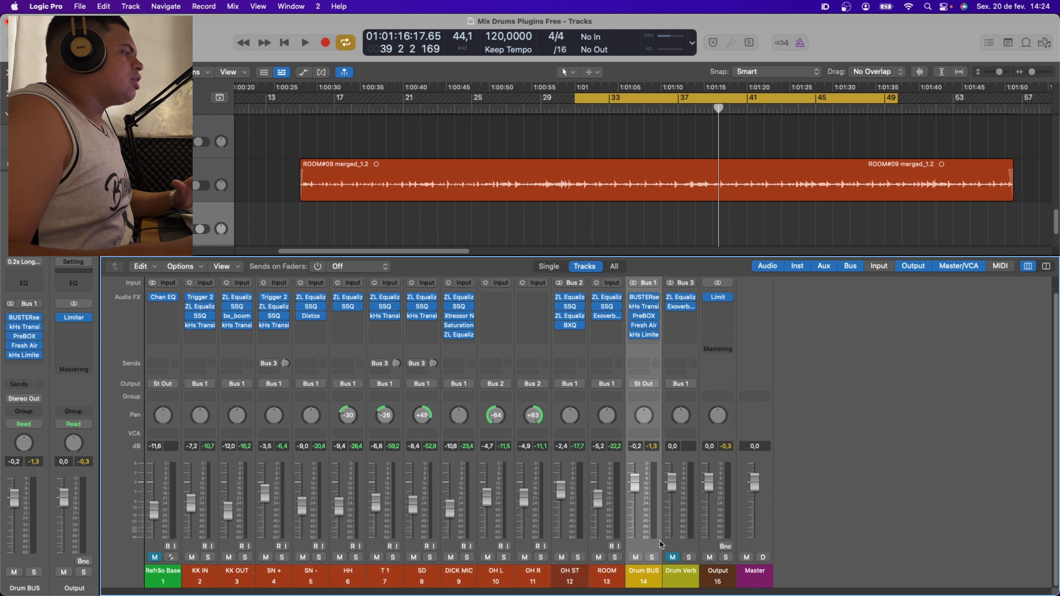
Examine Drum Verb's Exoverb MICRO with the Famous Plate preset, and open the channel's ZL Equalizer
{"action": "left_click", "coordinate": [695, 551]}
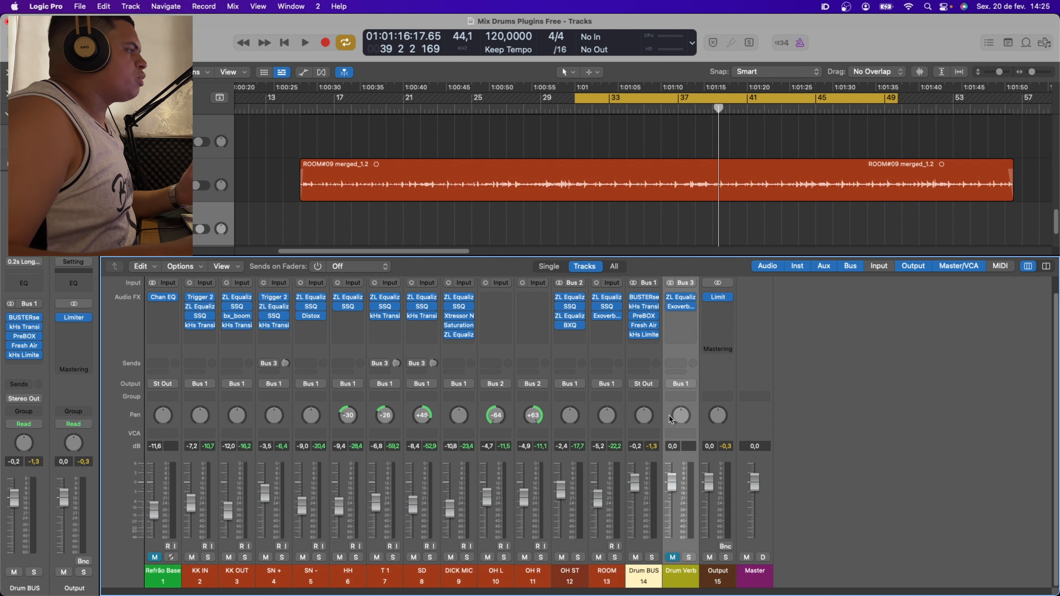
{"action": "left_click", "coordinate": [684, 308]}
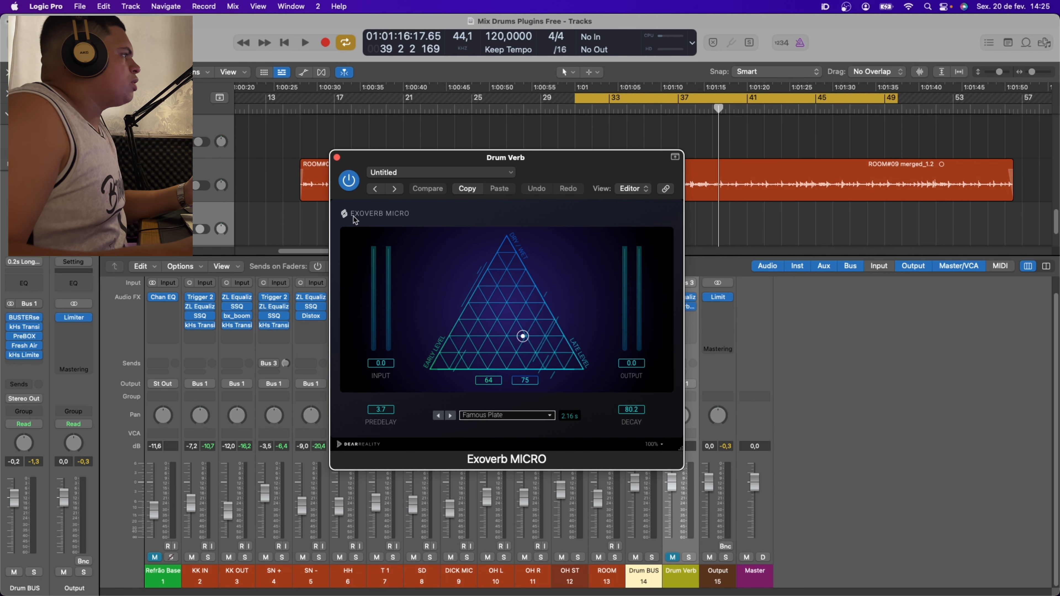
{"action": "left_click", "coordinate": [338, 157]}
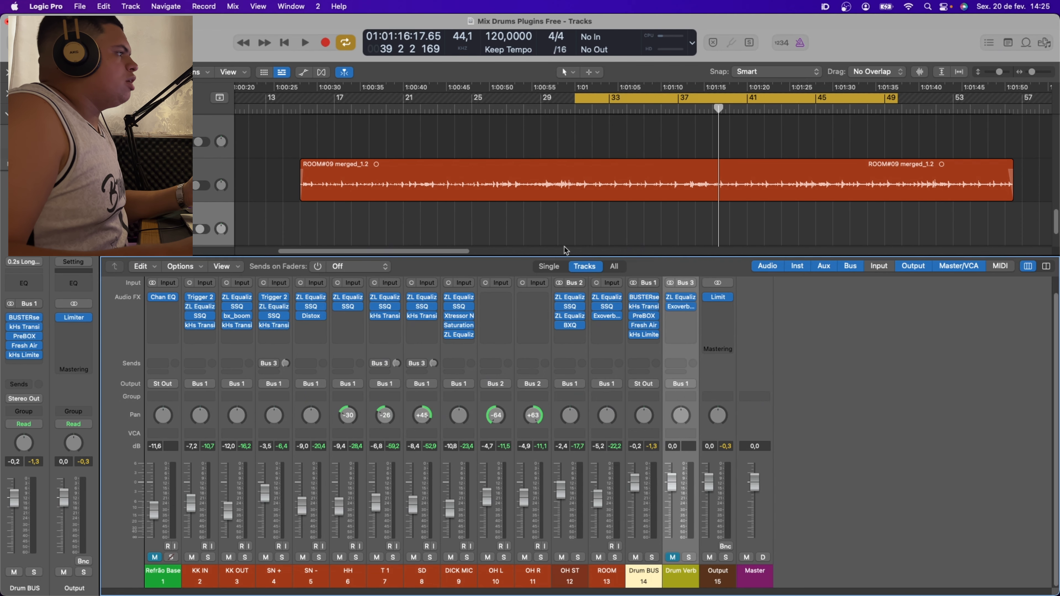
{"action": "left_click", "coordinate": [678, 300]}
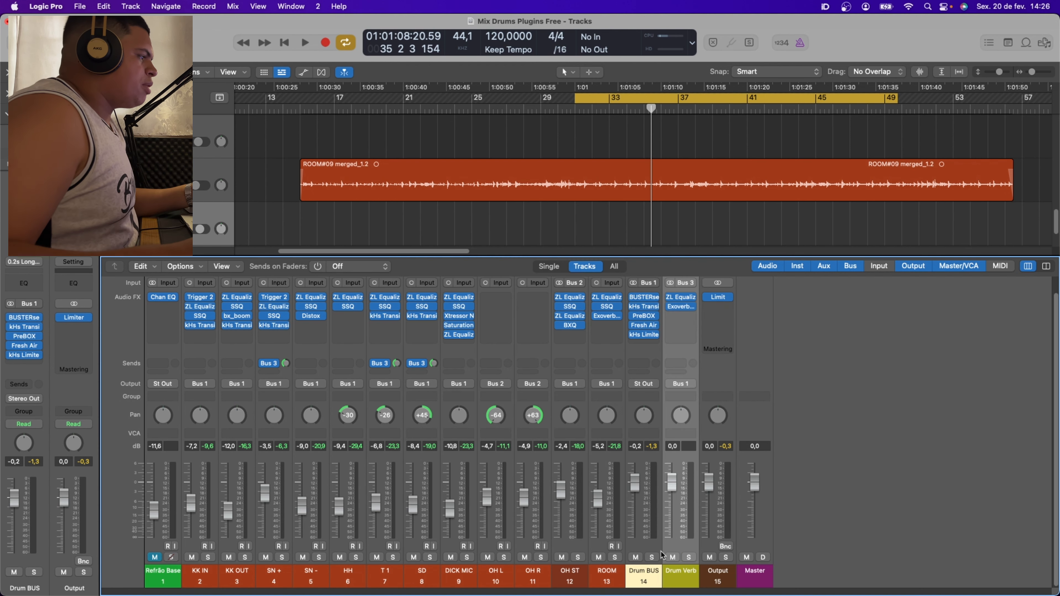
Compare the drum mix with the Drum Verb channel muted and unmuted during playback
{"action": "left_click", "coordinate": [670, 559]}
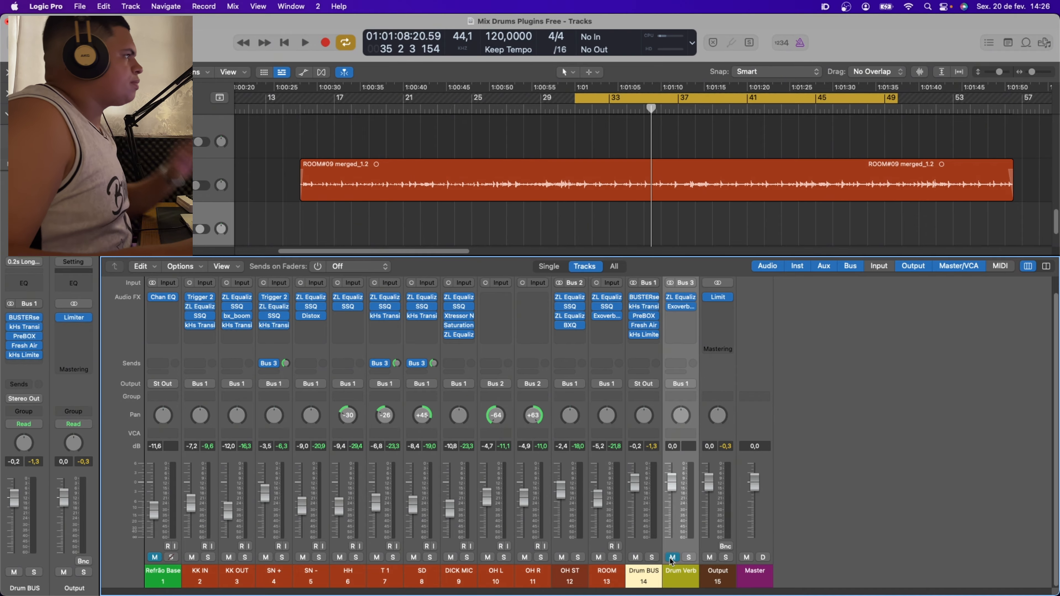
{"action": "key", "text": "space"}
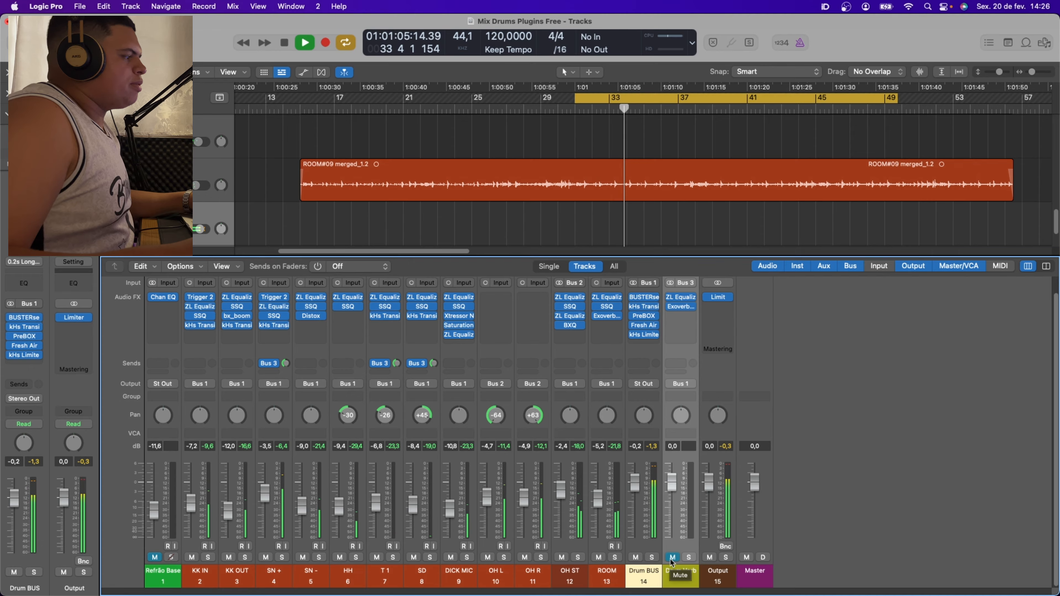
{"action": "left_click", "coordinate": [672, 560]}
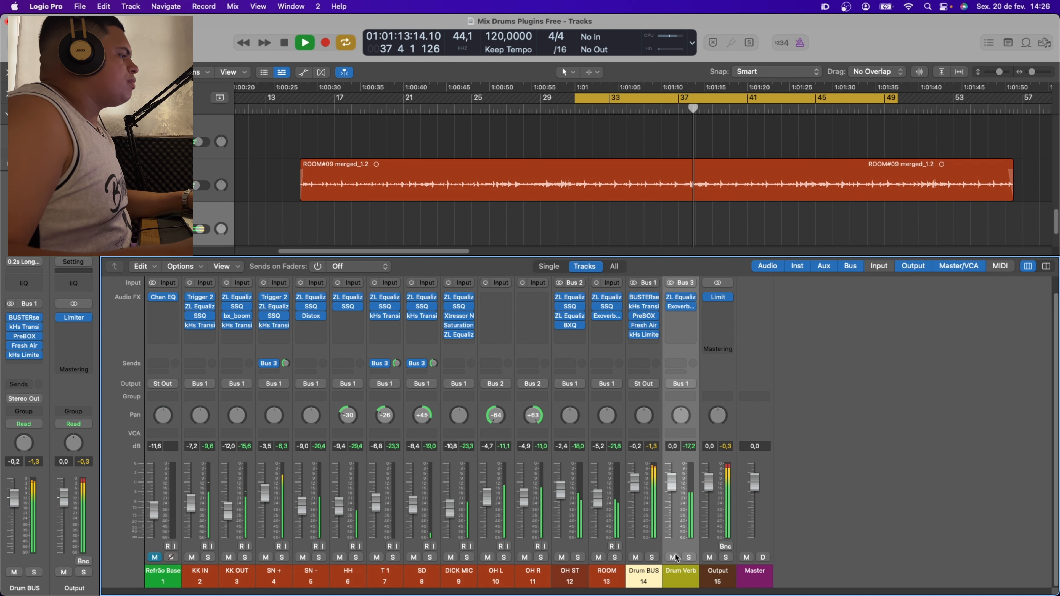
{"action": "key", "text": "space"}
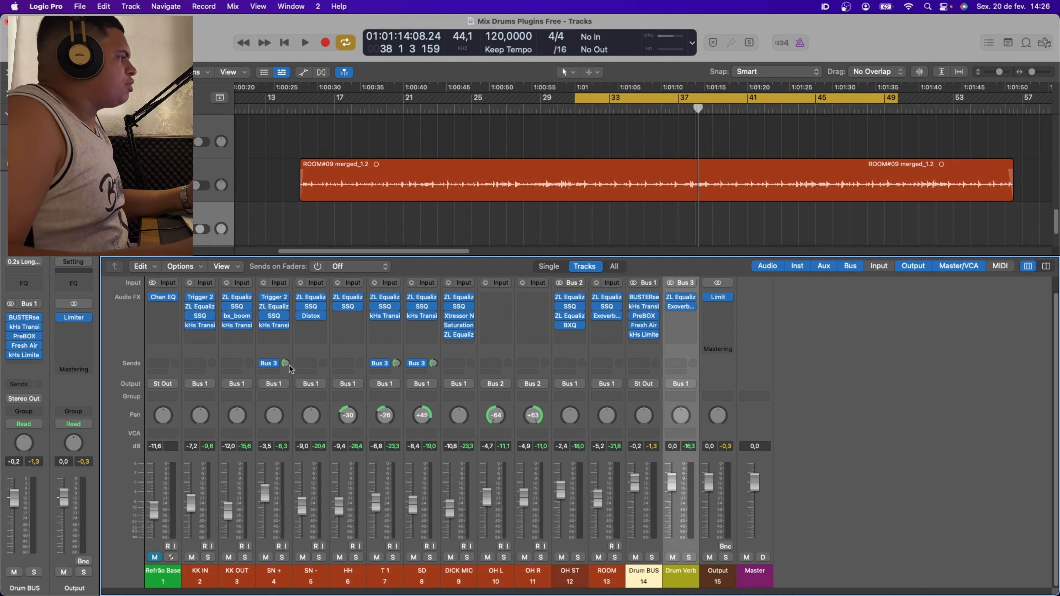
Review the Bus 3 reverb sends on the SN +, T 1 and SD channels
{"action": "left_click", "coordinate": [272, 351]}
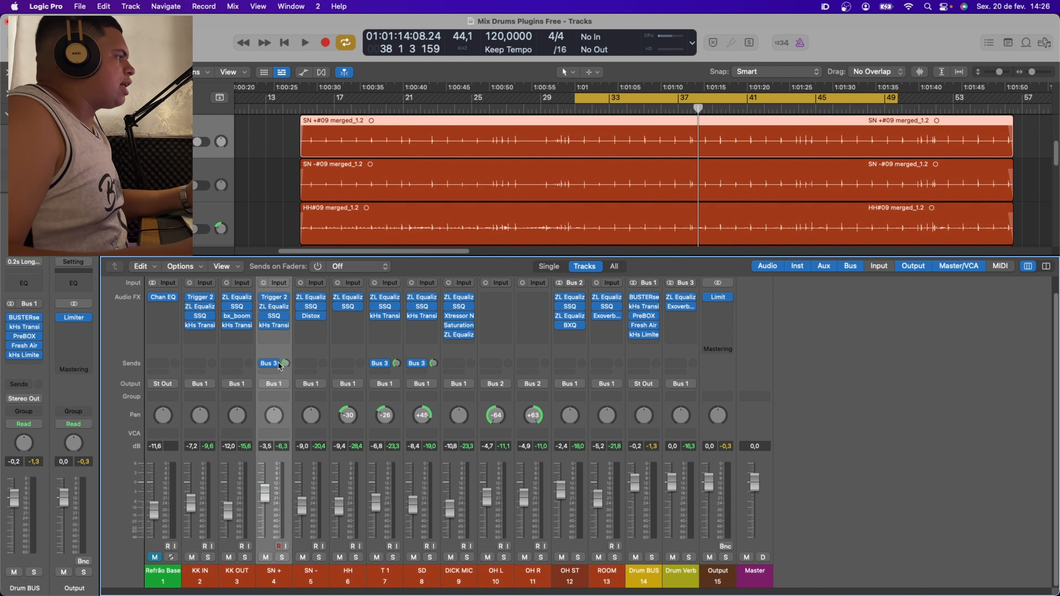
{"action": "left_click", "coordinate": [396, 357]}
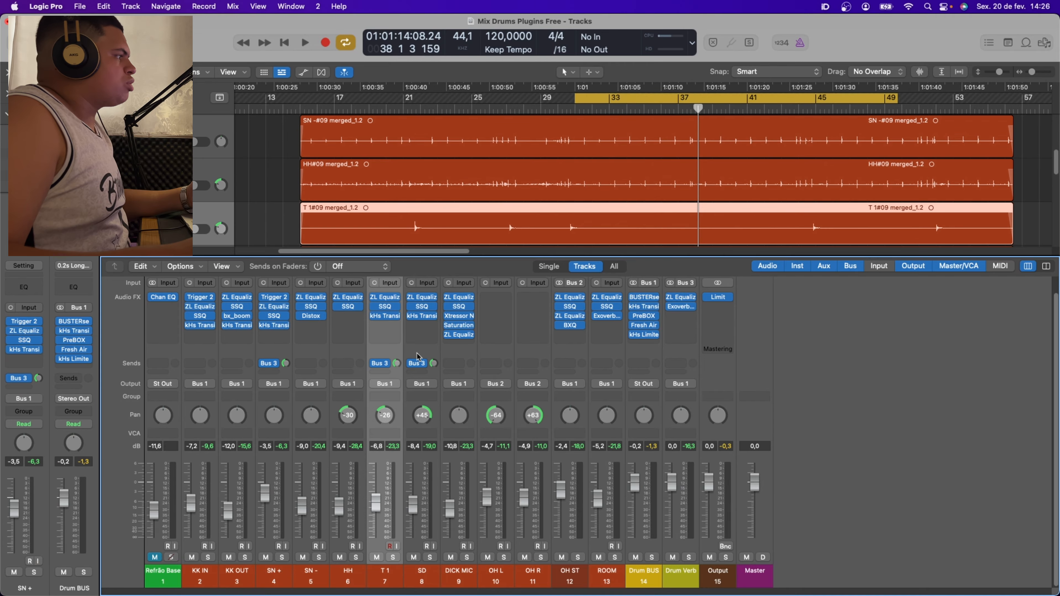
{"action": "left_click", "coordinate": [418, 356]}
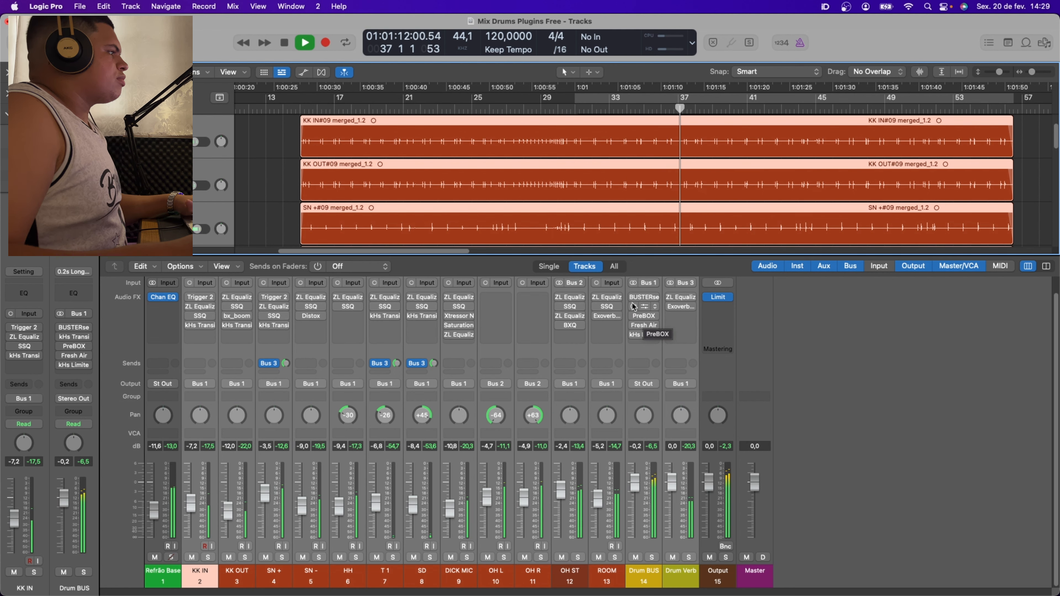
Re-enable the plug-ins on the drum channels, Drum BUS and Drum Verb, and play the full mix with processing
{"action": "key", "text": "space"}
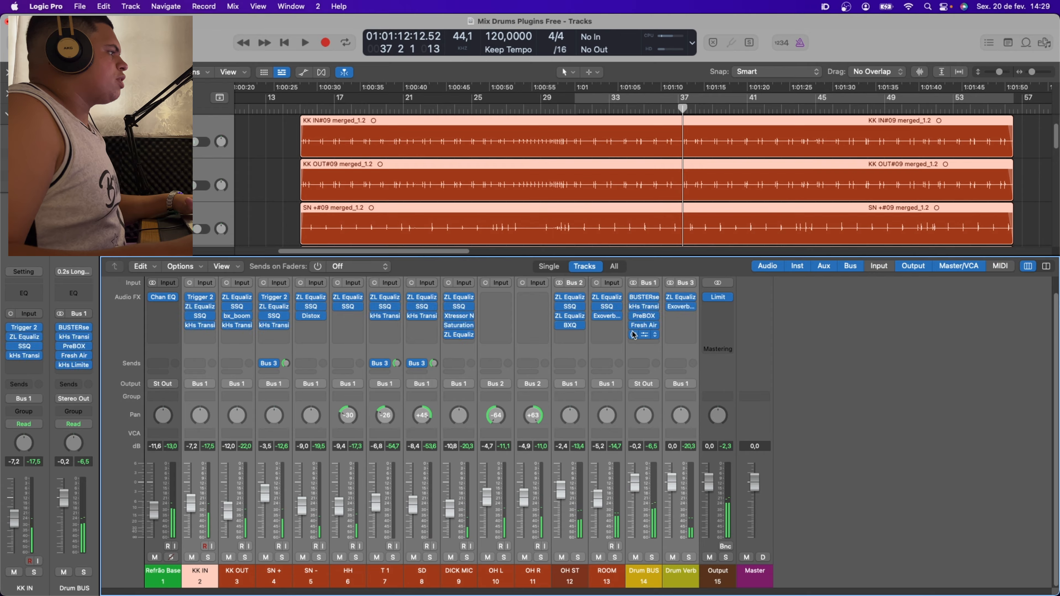
{"action": "left_click", "coordinate": [633, 335]}
{"action": "key", "text": "space"}
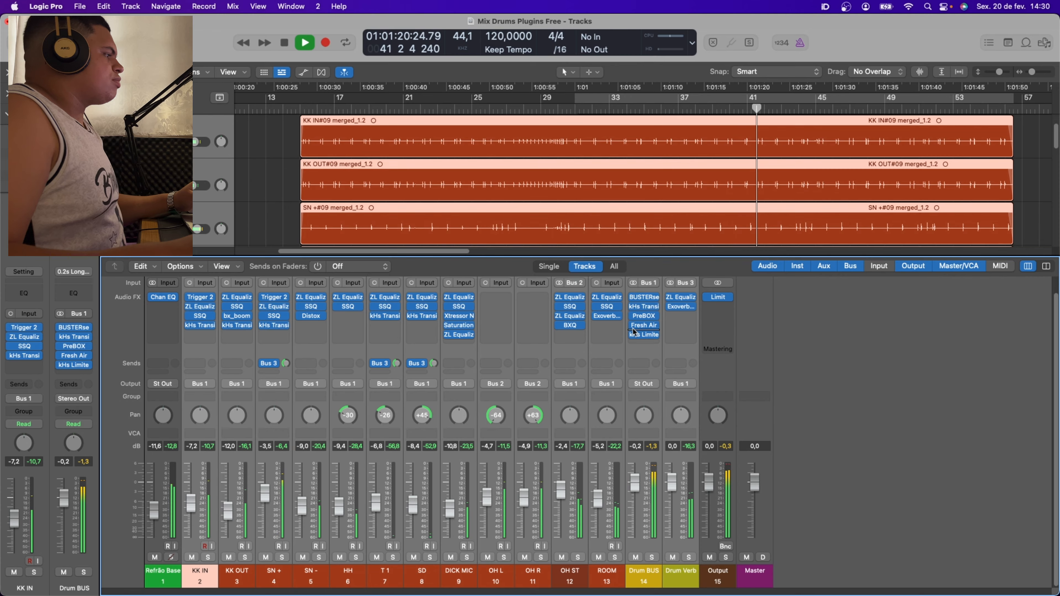
{"action": "mouse_move", "coordinate": [654, 330]}
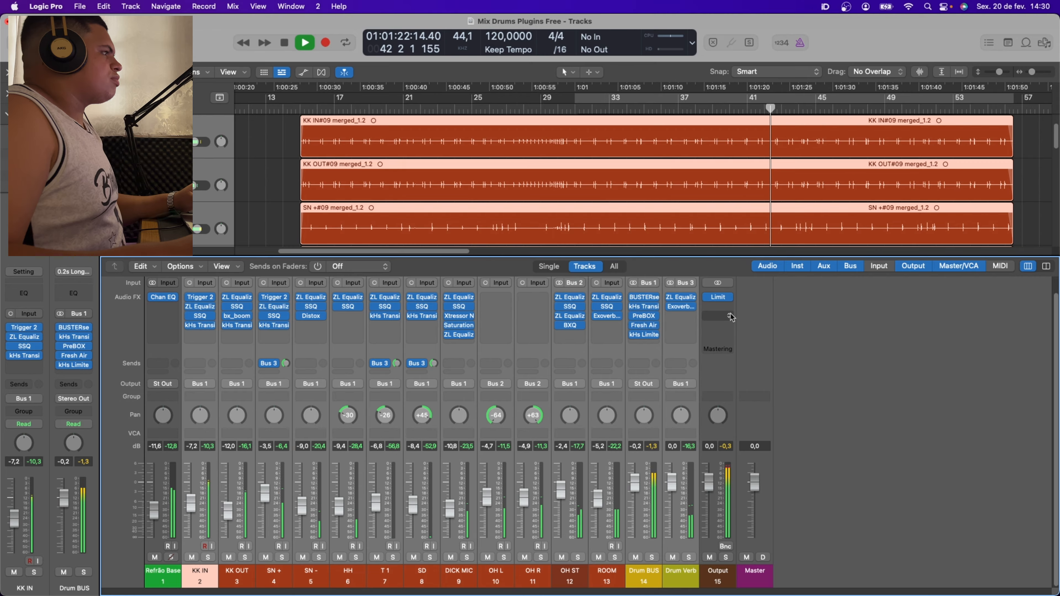